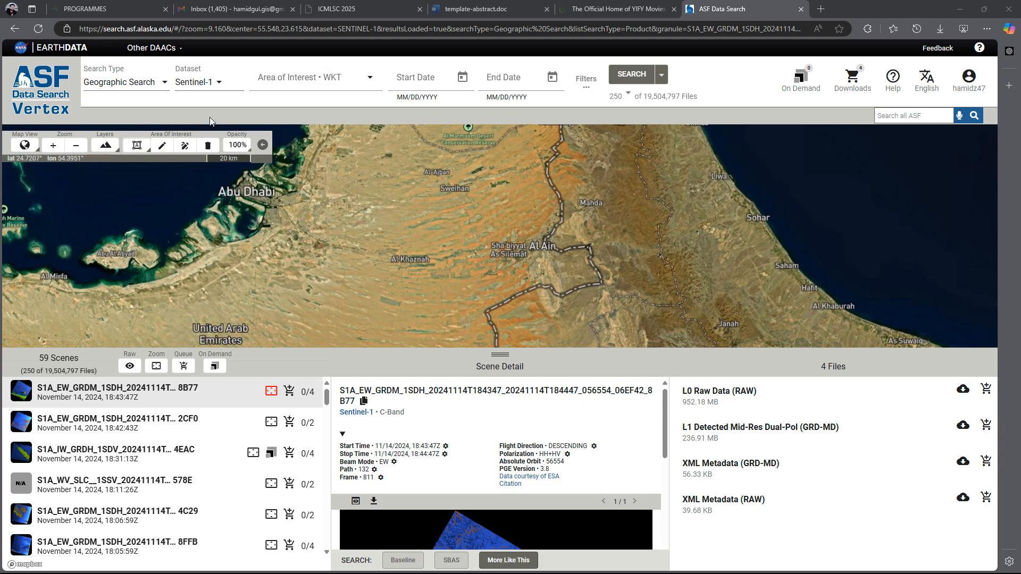
# Place a point area of interest just southwest of Al Ain, at about POINT(55.6783 24.1769).
pyautogui.click(138, 146)
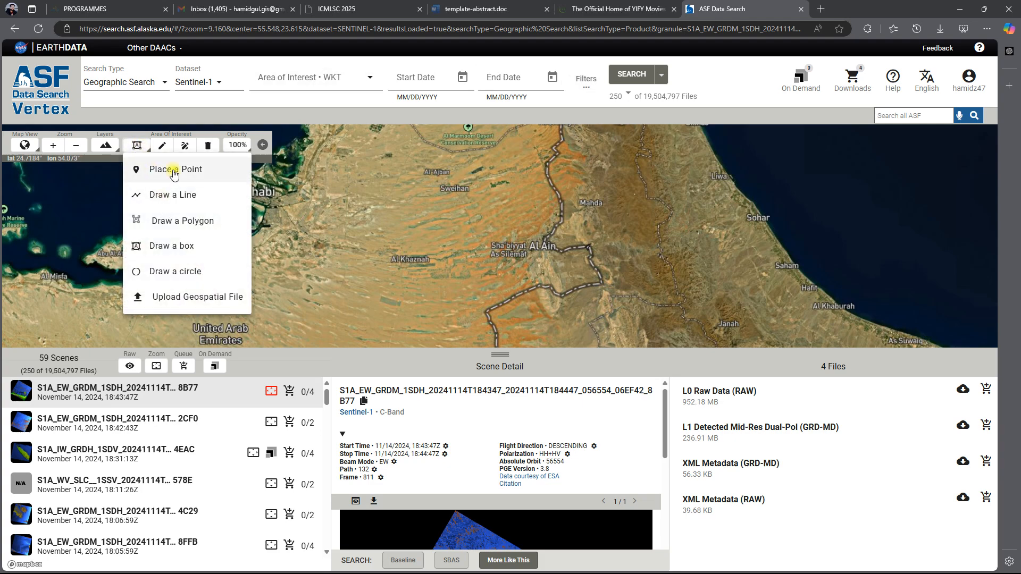
pyautogui.click(140, 167)
pyautogui.click(532, 262)
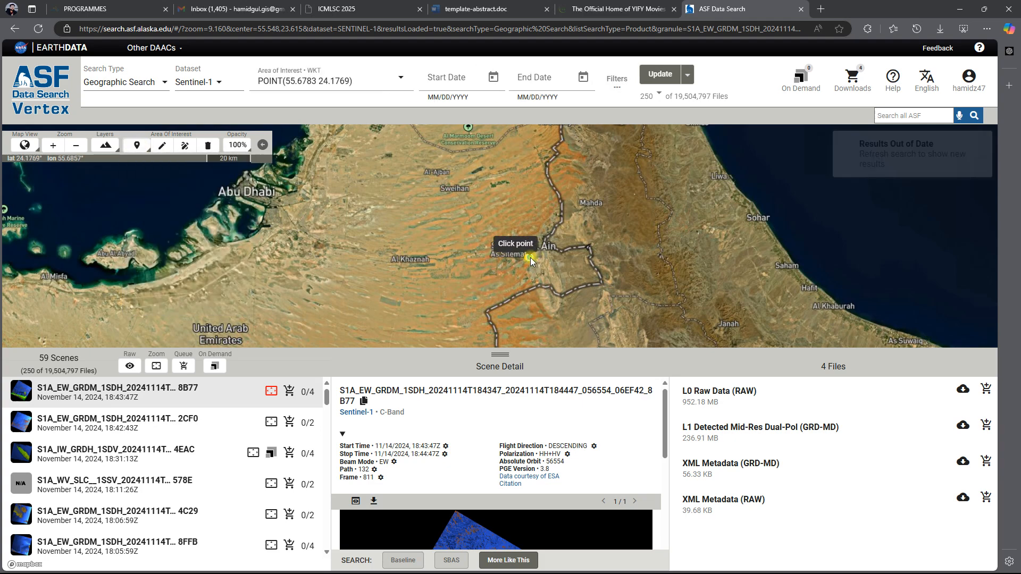
pyautogui.scroll(2, 530, 257)
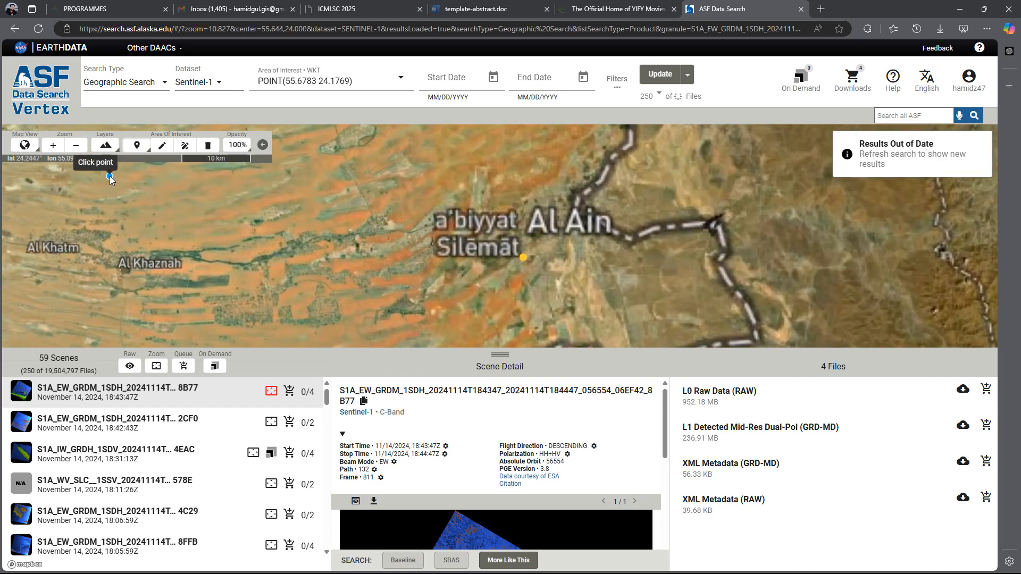
# Limit the search dates to a start of 1/1/2024 and an end of 2/29/2024.
pyautogui.click(483, 77)
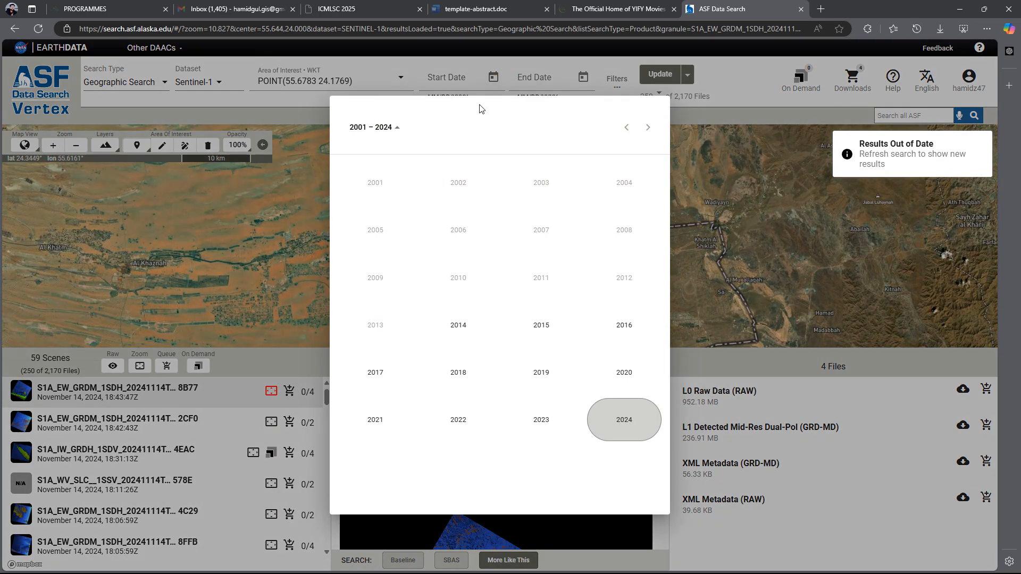
pyautogui.click(625, 423)
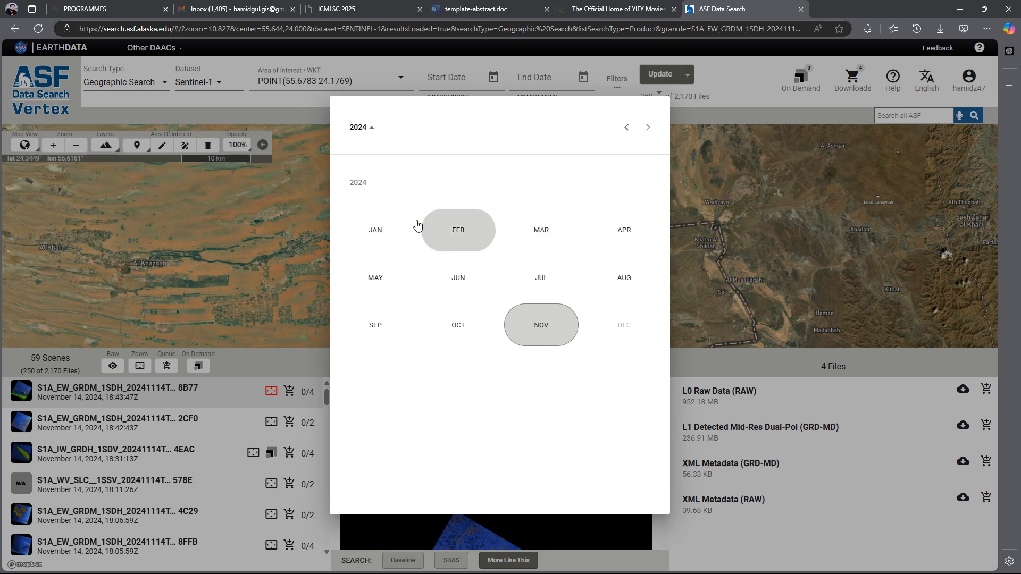
pyautogui.click(380, 224)
pyautogui.click(401, 240)
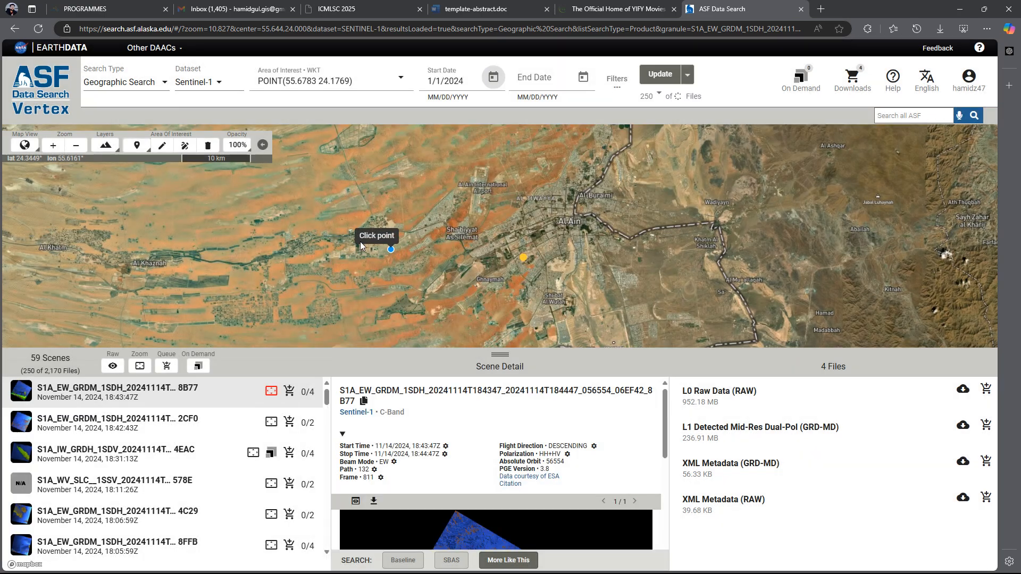
pyautogui.click(583, 77)
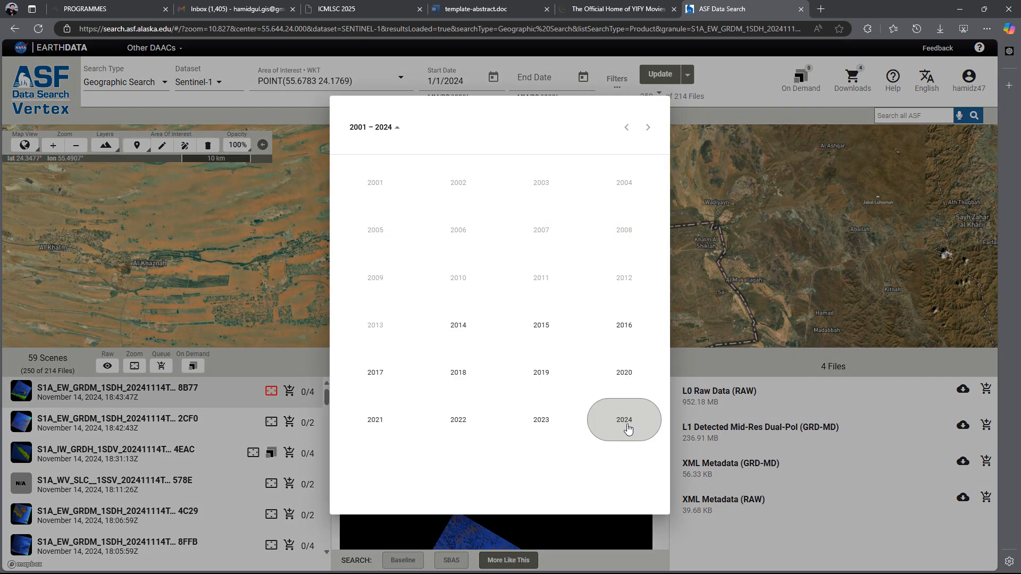
pyautogui.click(628, 423)
pyautogui.click(460, 218)
pyautogui.click(550, 403)
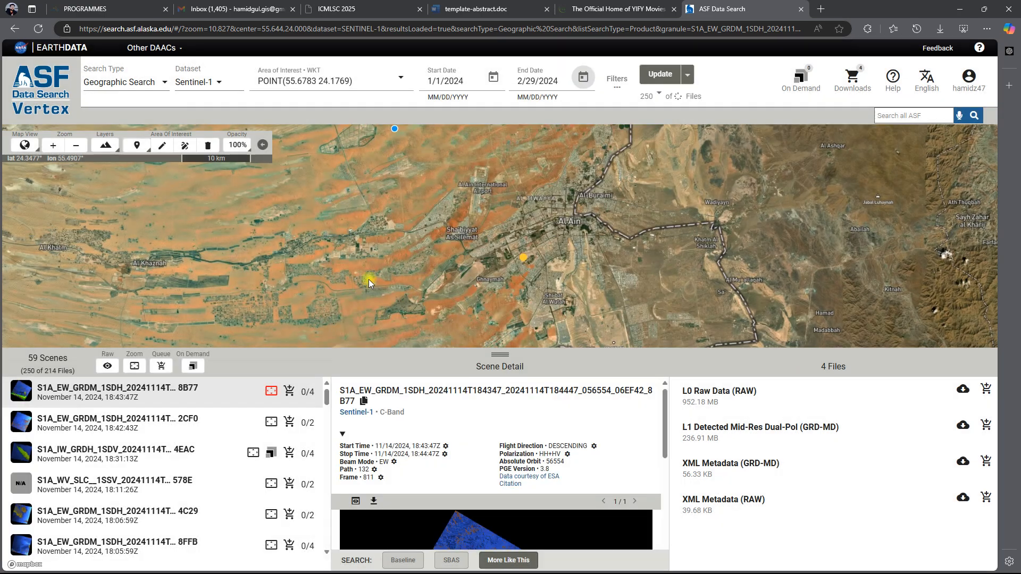
# Filter the search to the L1 Single Look Complex (SLC) file type and update the results.
pyautogui.click(616, 85)
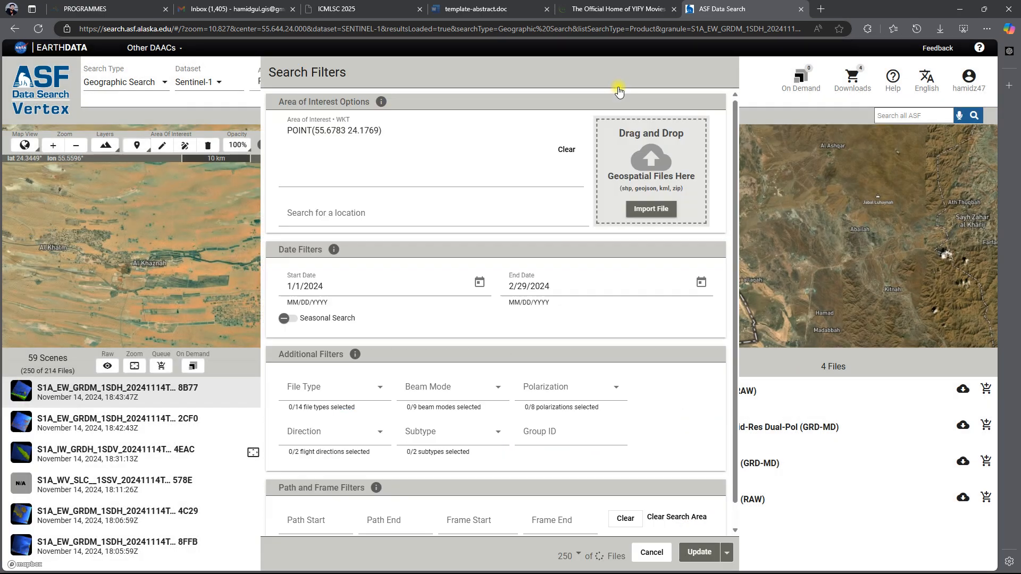
pyautogui.click(379, 392)
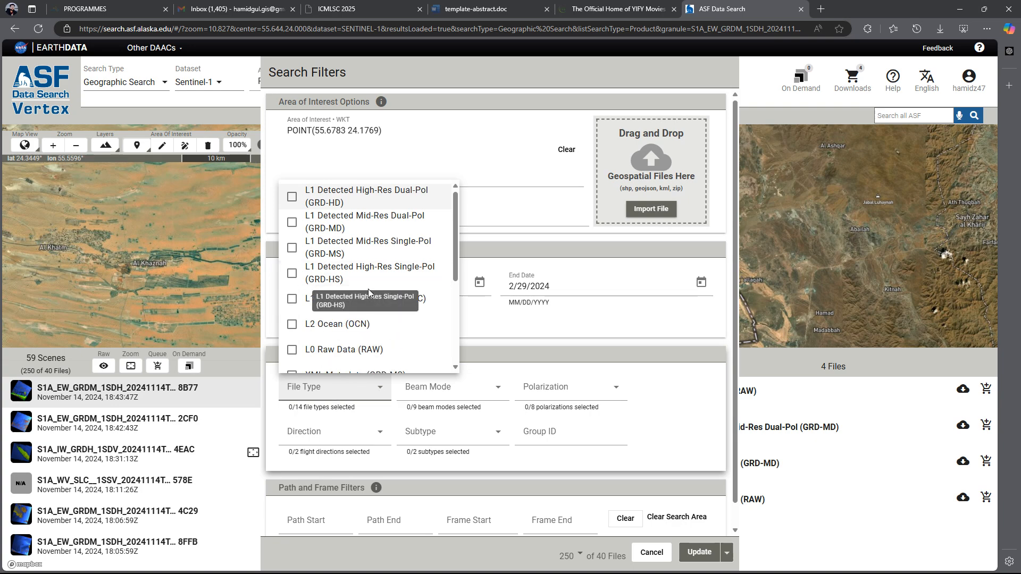
pyautogui.click(362, 305)
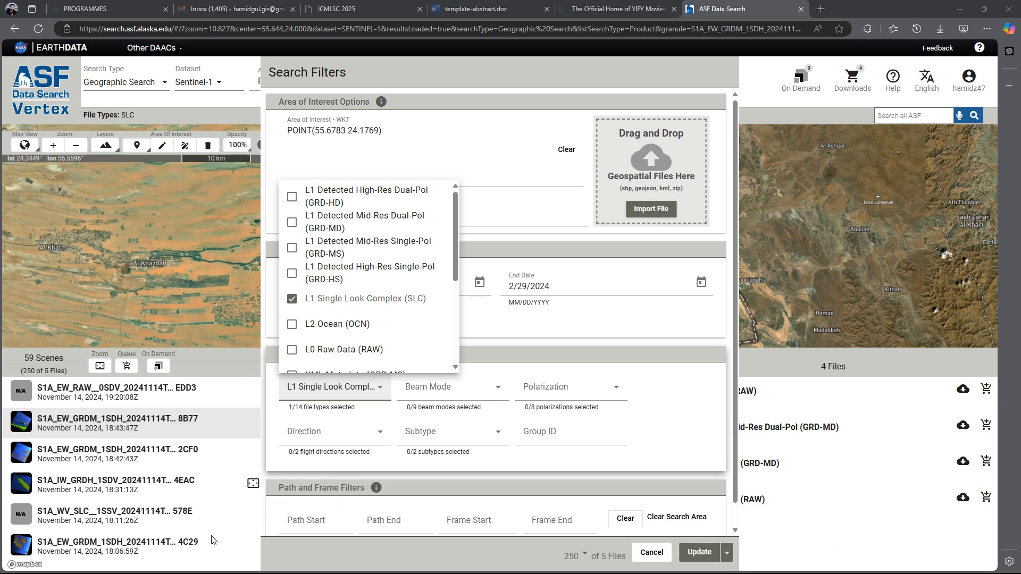
pyautogui.click(700, 552)
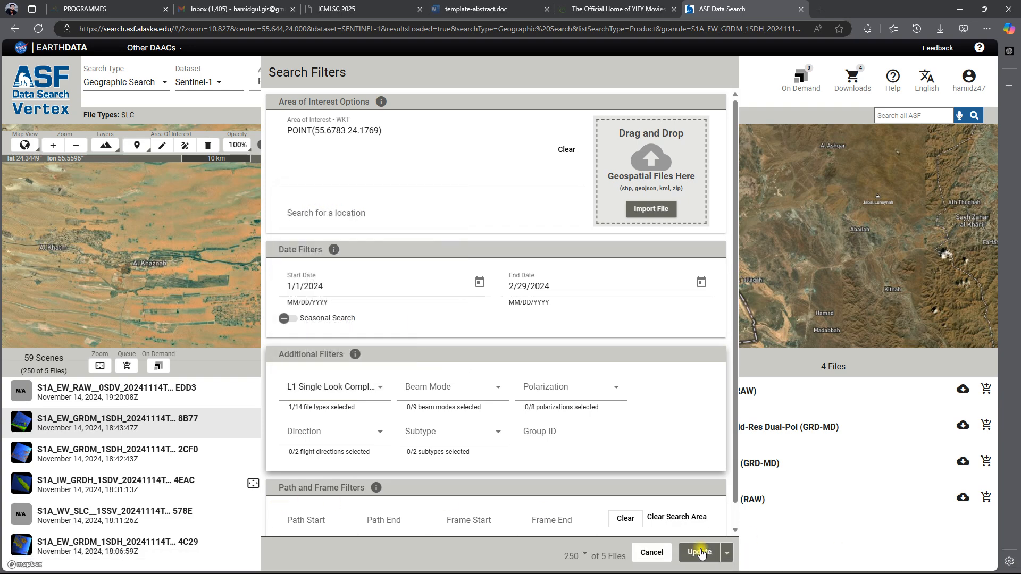
pyautogui.click(700, 552)
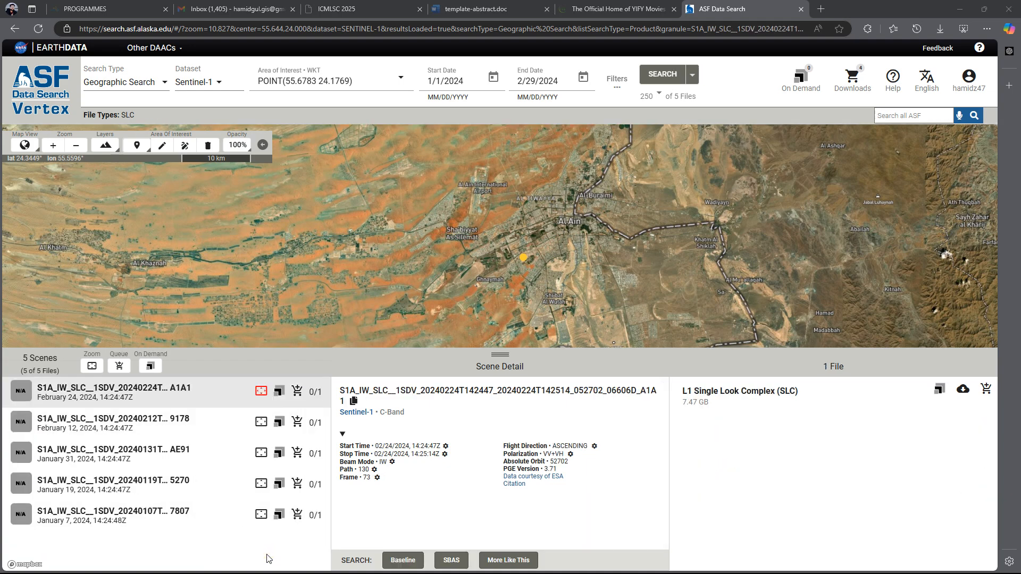
# Examine the footprint and details of the February 12, January 31 and January 7, 2024 SLC scenes.
pyautogui.scroll(-2, 488, 249)
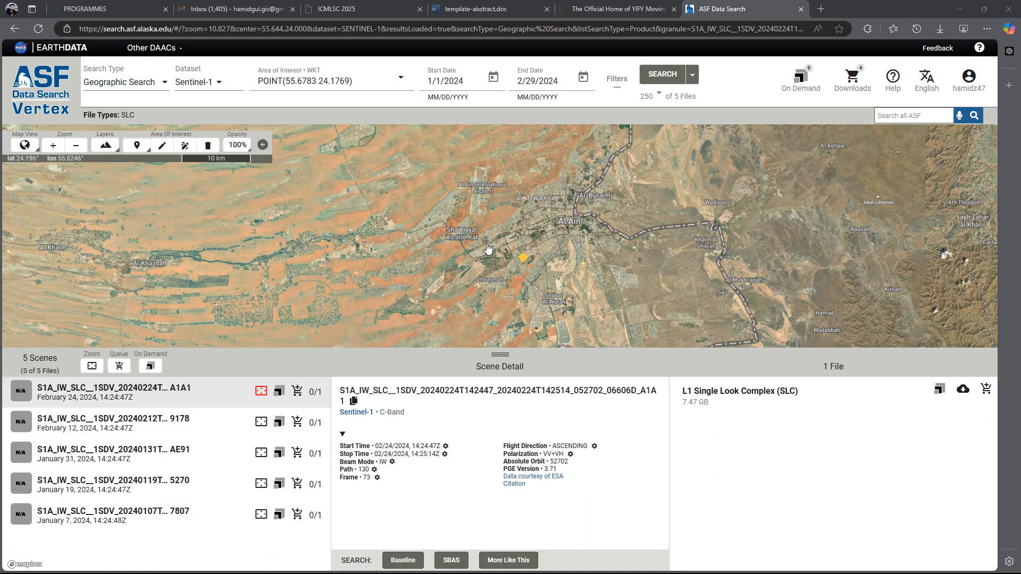
pyautogui.scroll(-4, 488, 247)
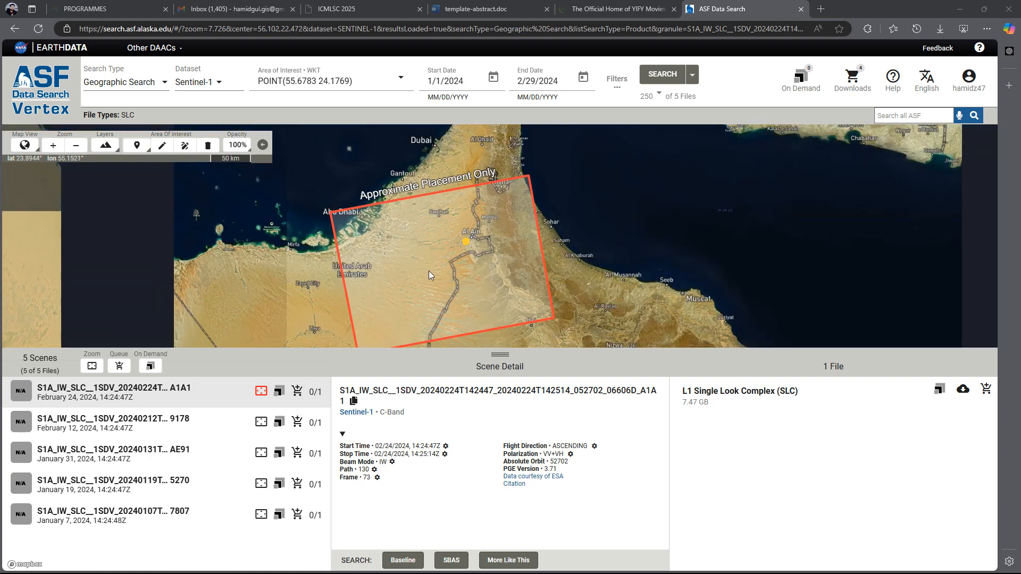
pyautogui.click(155, 432)
pyautogui.click(144, 455)
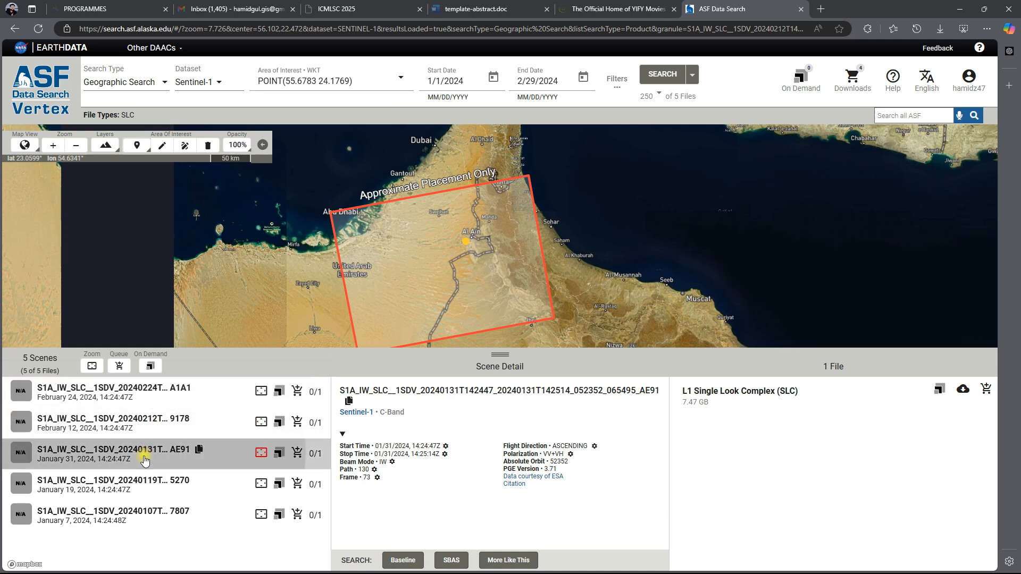
pyautogui.click(137, 514)
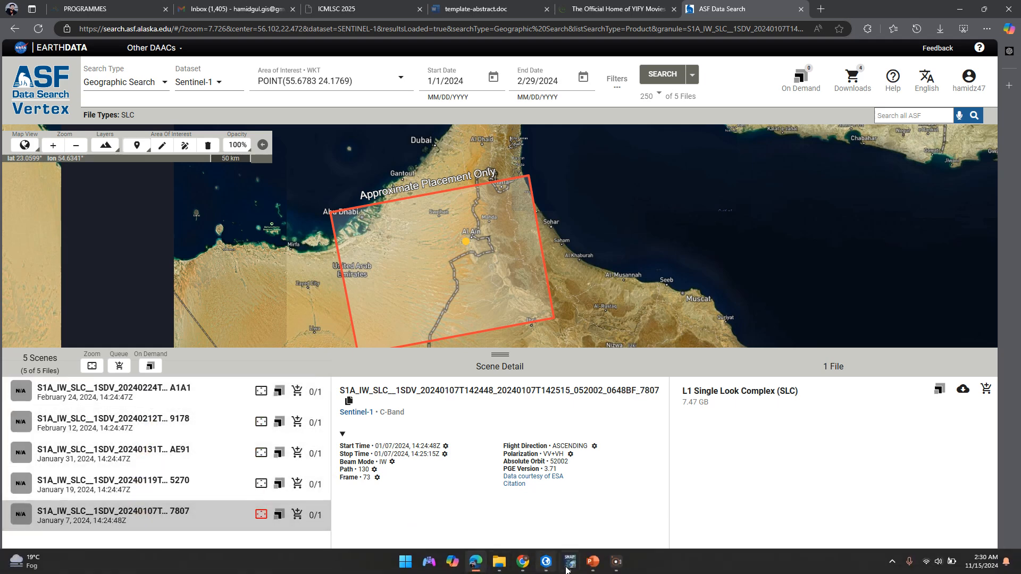
# Switch to the CCD PCA Analysis presentation in PowerPoint and review slide 4 on pre- and post-disaster coherence groups.
pyautogui.click(593, 561)
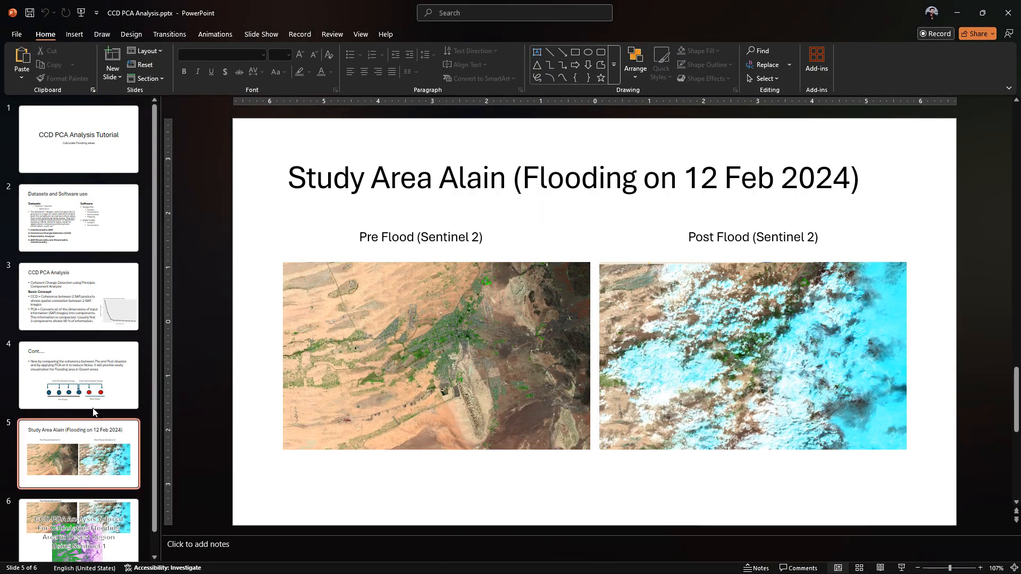
pyautogui.click(99, 390)
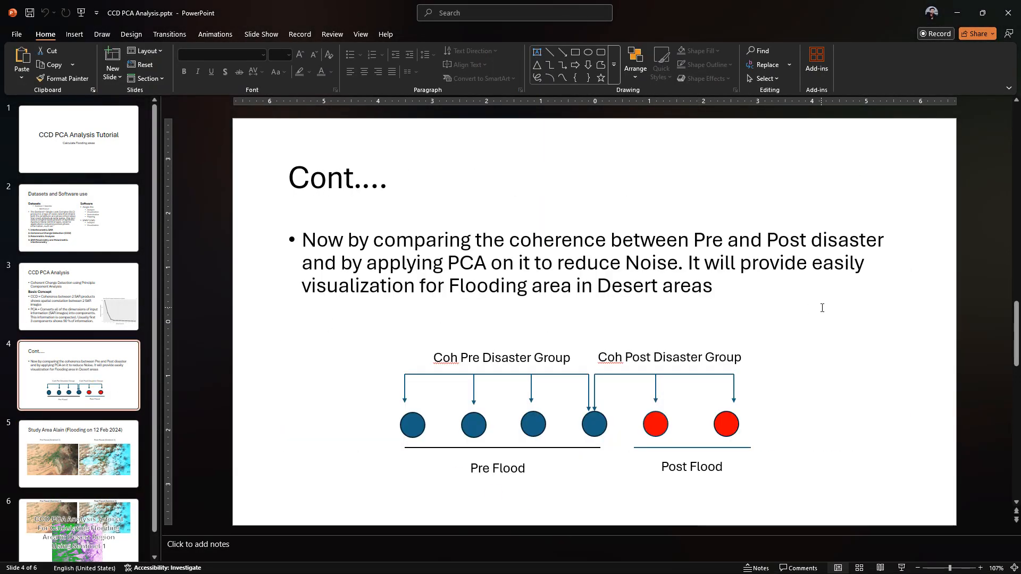
pyautogui.tripleClick(733, 281)
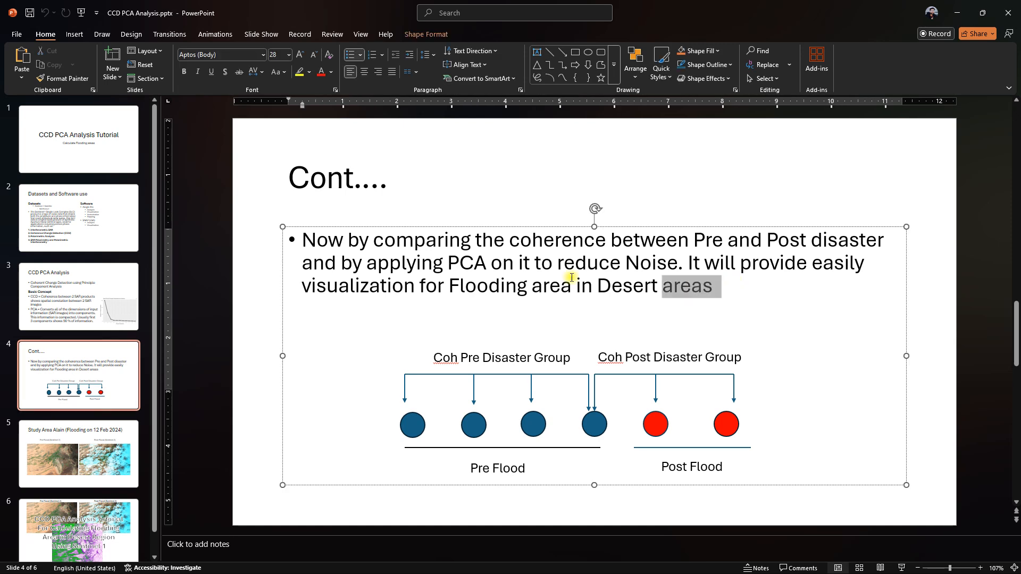
pyautogui.click(749, 289)
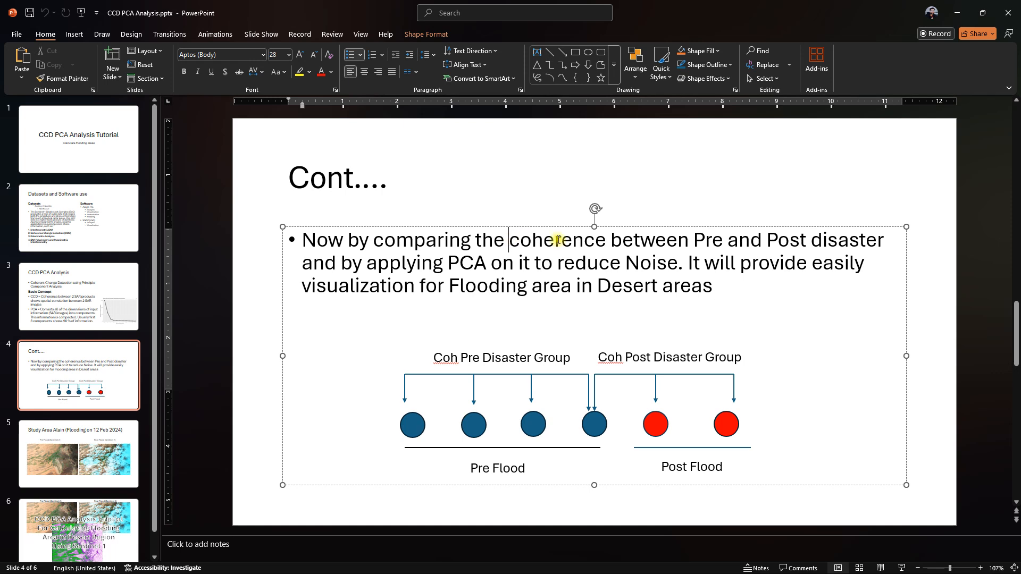
pyautogui.moveTo(517, 240); pyautogui.dragTo(724, 242)
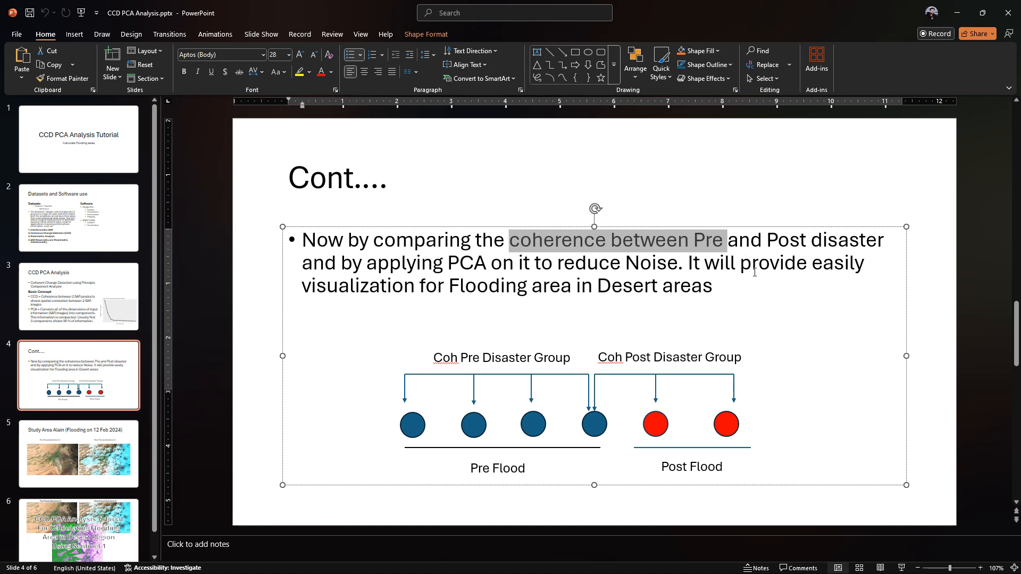
pyautogui.click(752, 266)
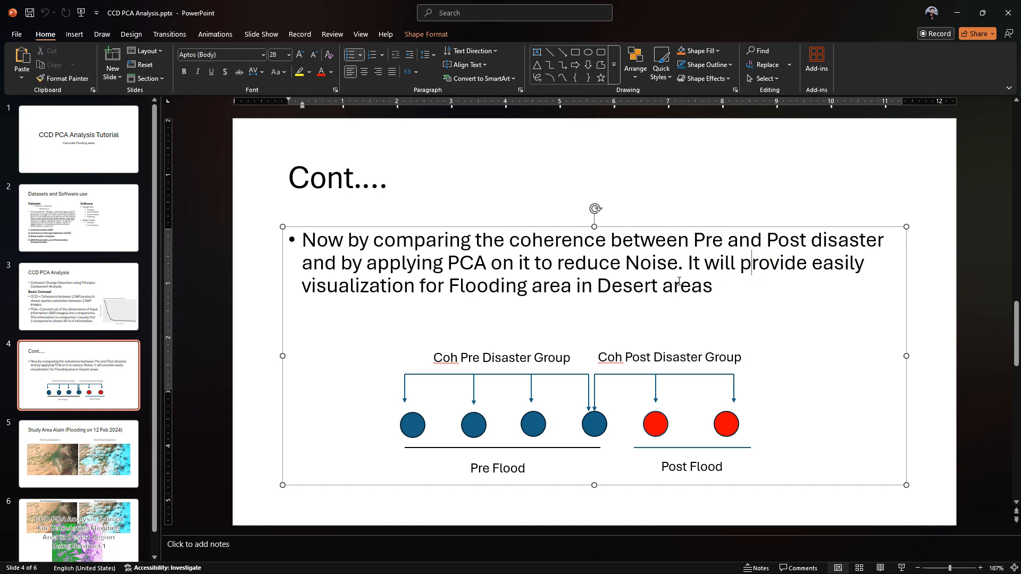
pyautogui.click(734, 292)
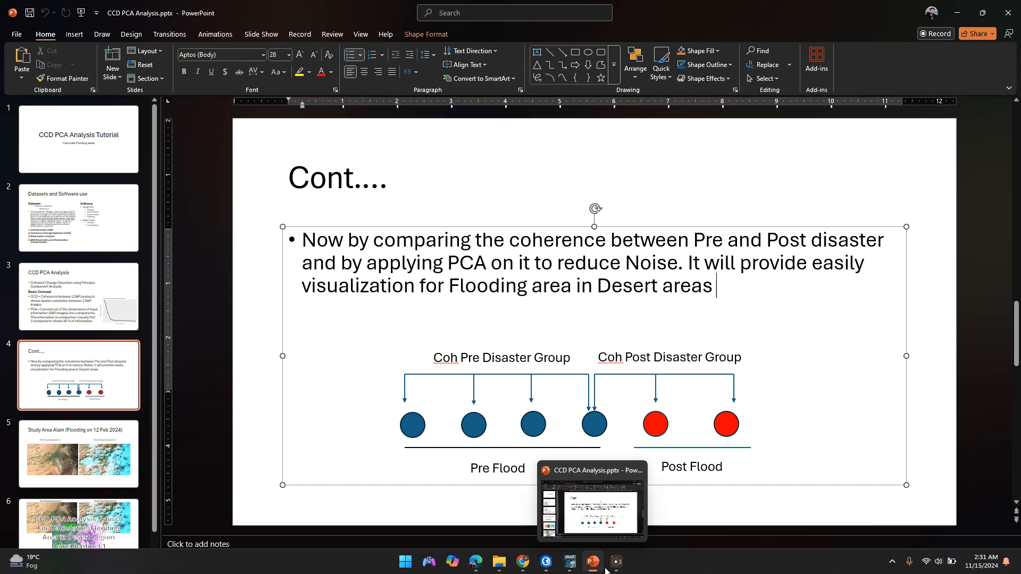
# Return to ASF Data Search in the browser and run a Baseline search from the January 31, 2024 scene.
pyautogui.click(475, 561)
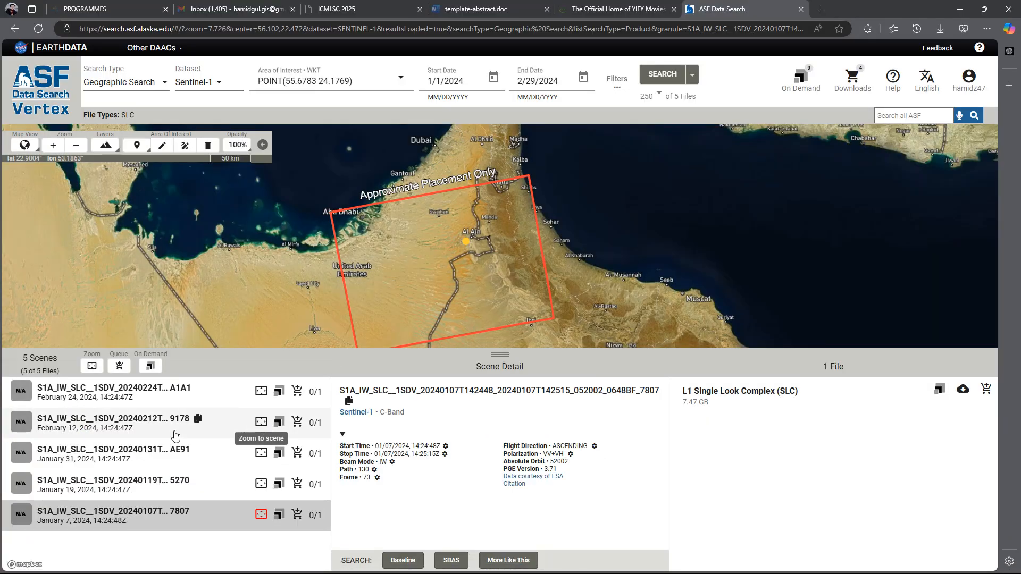
pyautogui.click(125, 431)
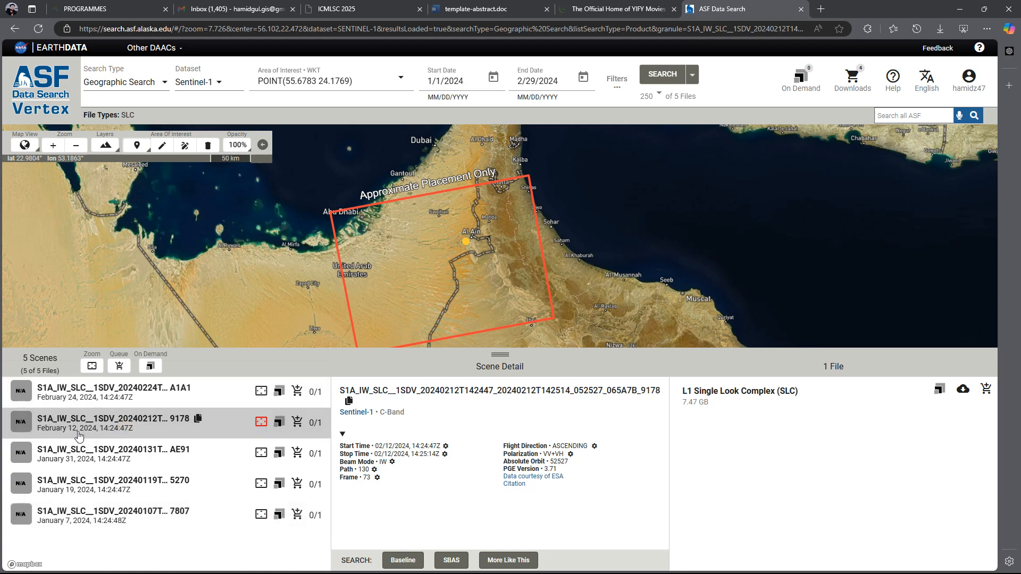
pyautogui.click(123, 458)
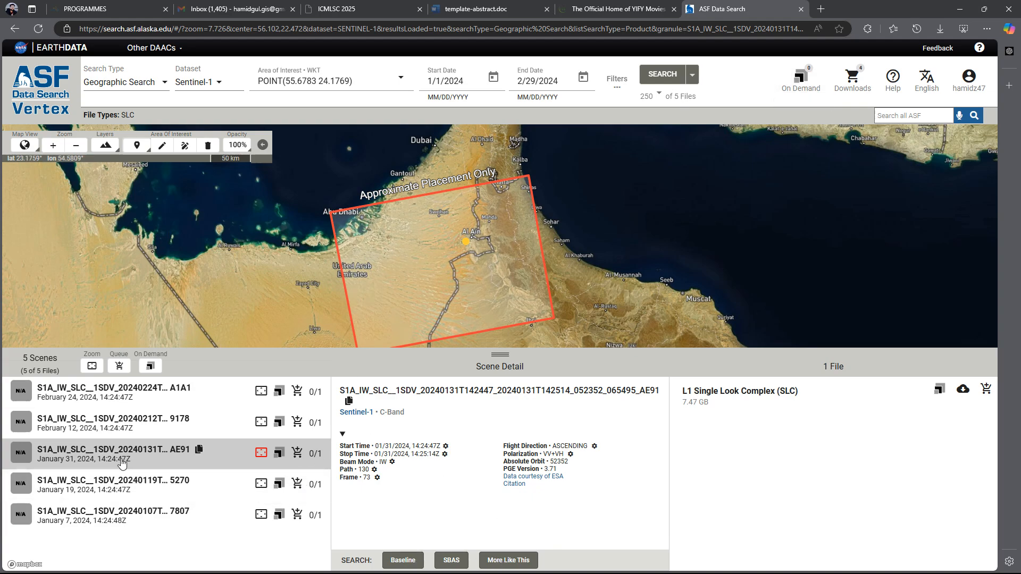
pyautogui.click(413, 561)
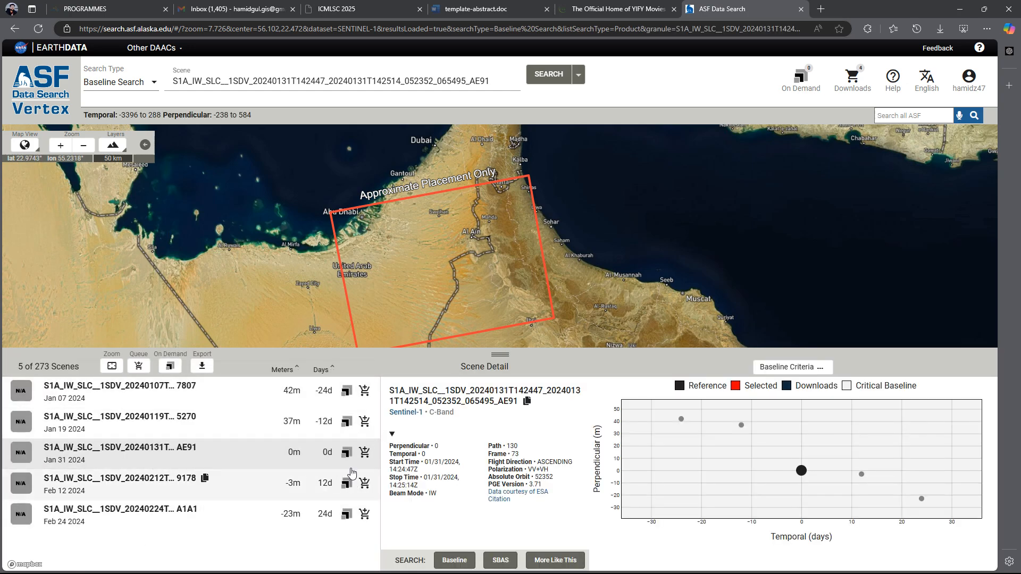
# Queue On Demand InSAR GAMMA jobs pairing the Jan 07 and Jan 19, 2024 scenes with the reference scene.
pyautogui.click(346, 393)
pyautogui.moveTo(415, 439)
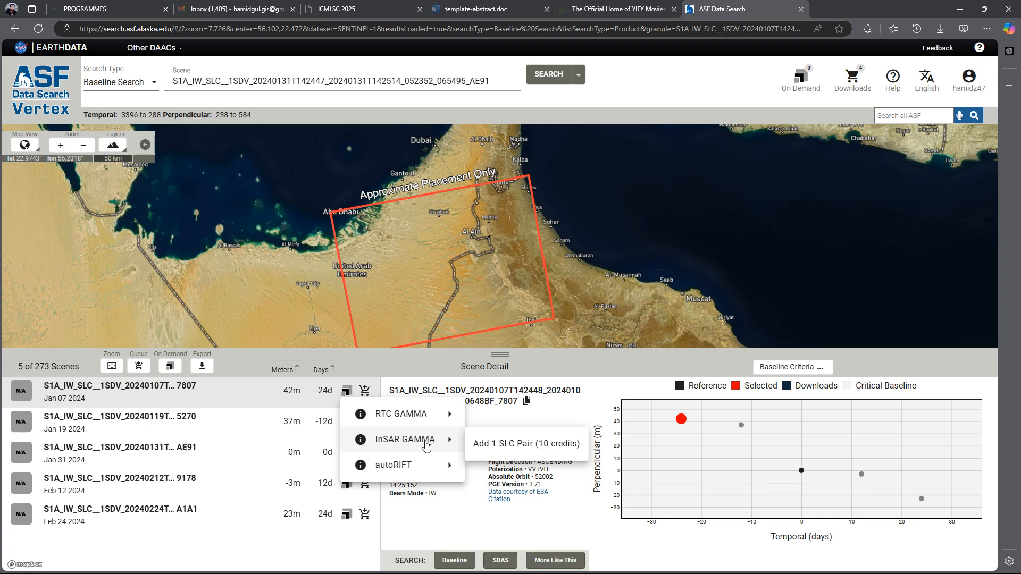
pyautogui.click(507, 445)
pyautogui.click(346, 423)
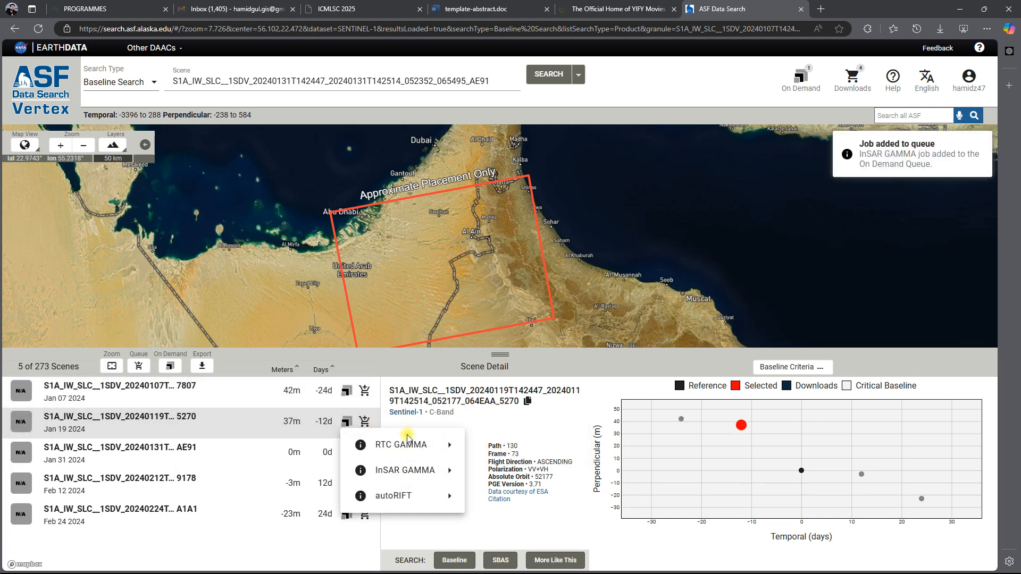
pyautogui.moveTo(404, 471)
pyautogui.click(500, 474)
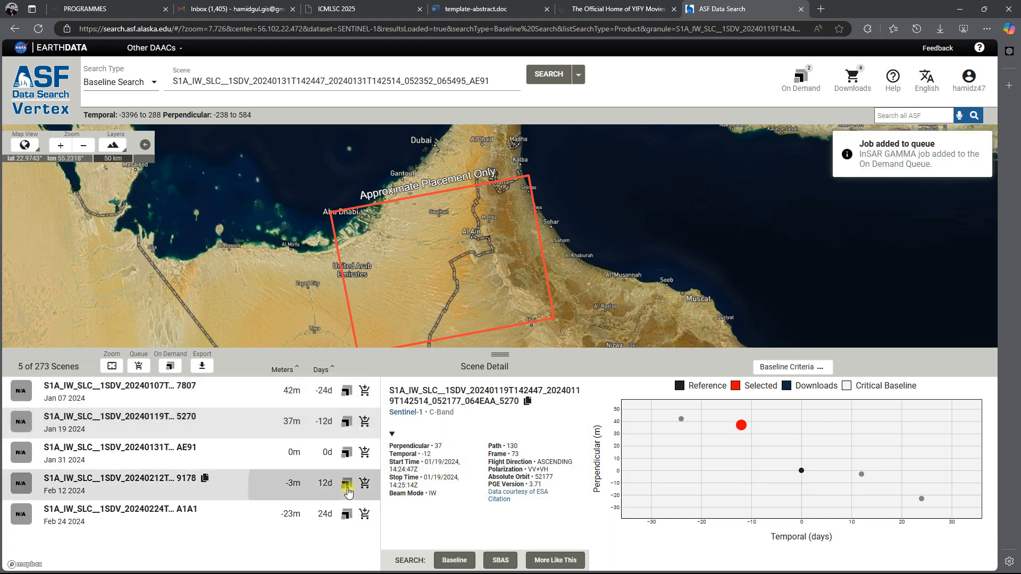
# Queue On Demand InSAR GAMMA jobs pairing the Feb 12 and Feb 24, 2024 scenes with the reference scene.
pyautogui.click(347, 484)
pyautogui.moveTo(390, 455)
pyautogui.moveTo(406, 435)
pyautogui.click(505, 438)
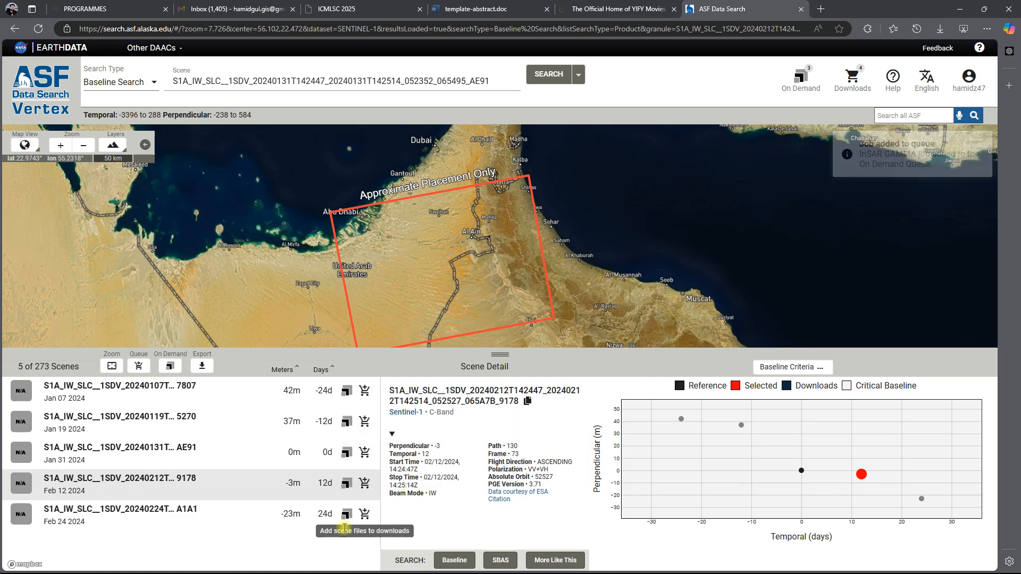
pyautogui.click(341, 514)
pyautogui.click(346, 514)
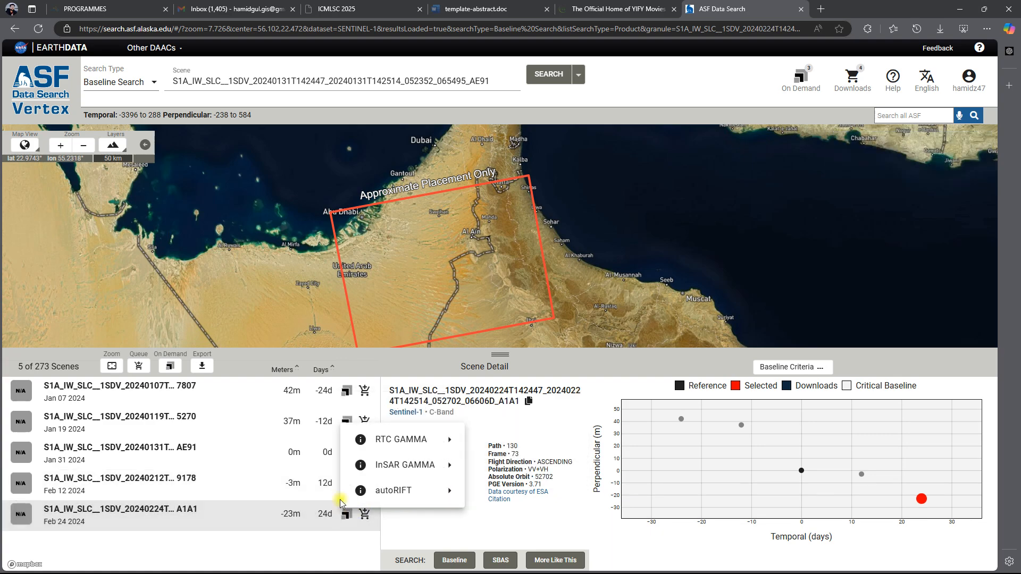
pyautogui.moveTo(407, 465)
pyautogui.click(527, 469)
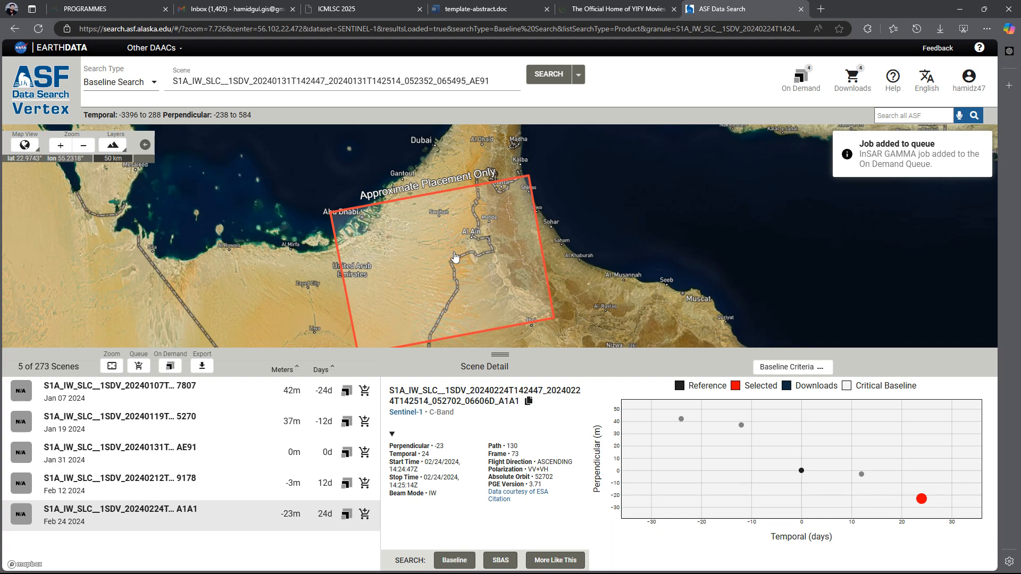
# Open the On Demand queue and set the InSAR GAMMA looks option to 10x2.
pyautogui.click(797, 80)
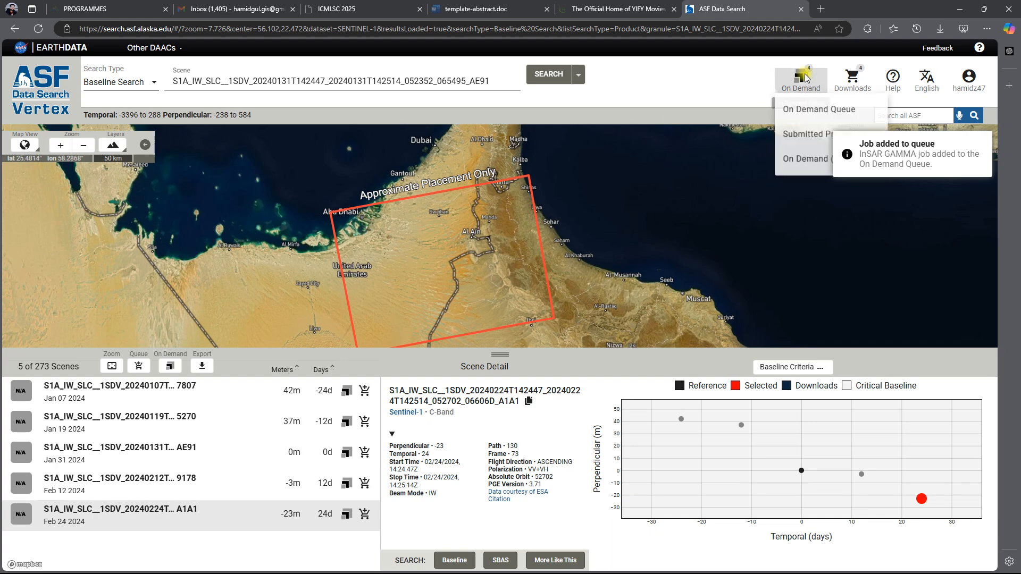
pyautogui.click(792, 118)
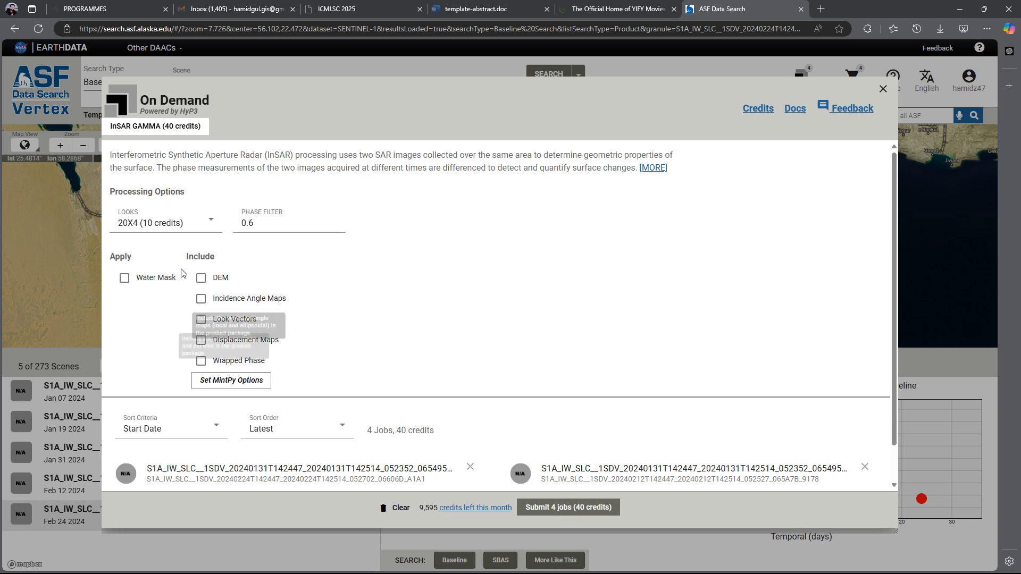
pyautogui.click(206, 222)
pyautogui.click(168, 273)
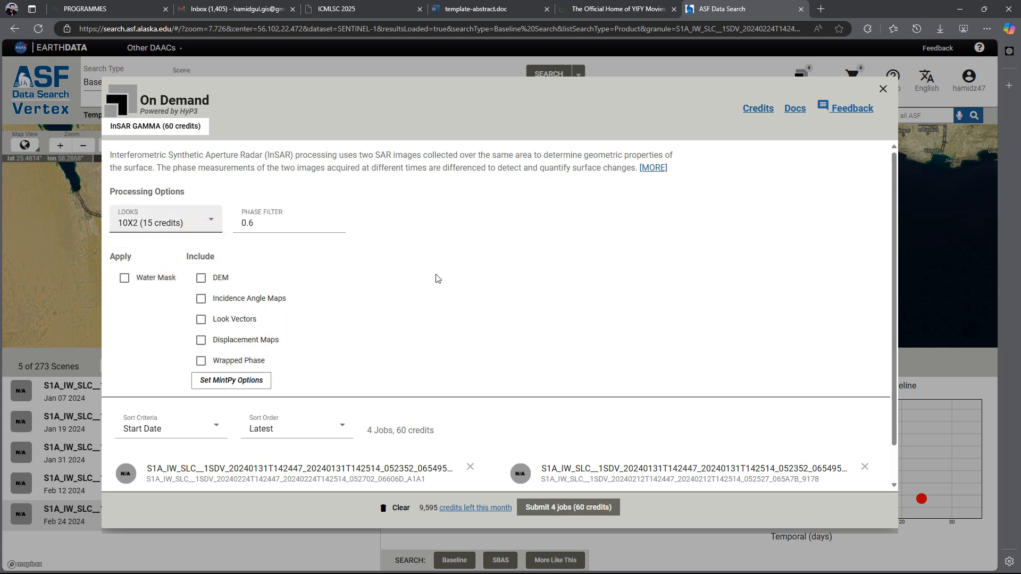
# Submit the four queued InSAR GAMMA jobs under the project name "asdawdasd".
pyautogui.click(588, 508)
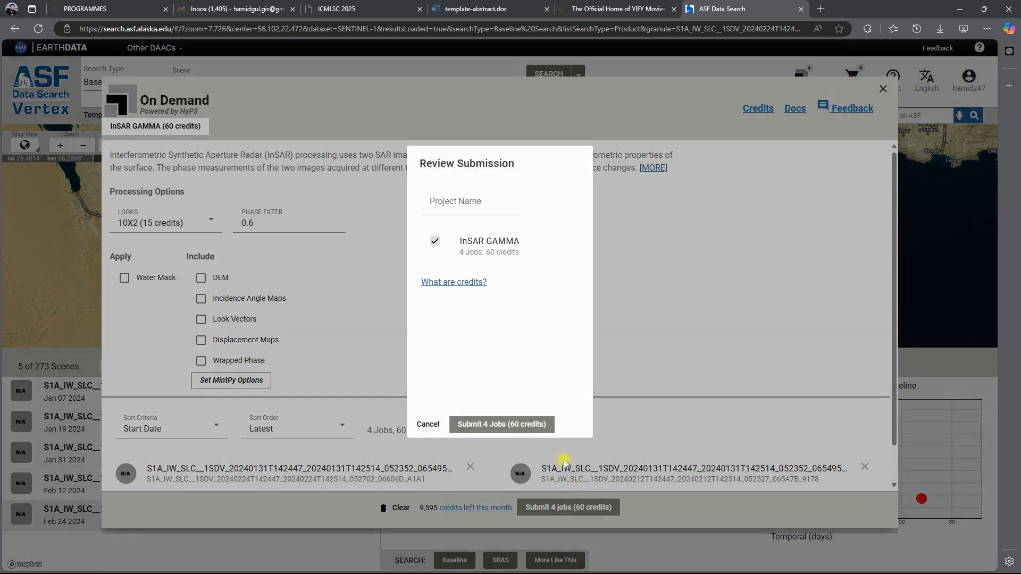
pyautogui.click(484, 204)
pyautogui.write('asdawdasd')
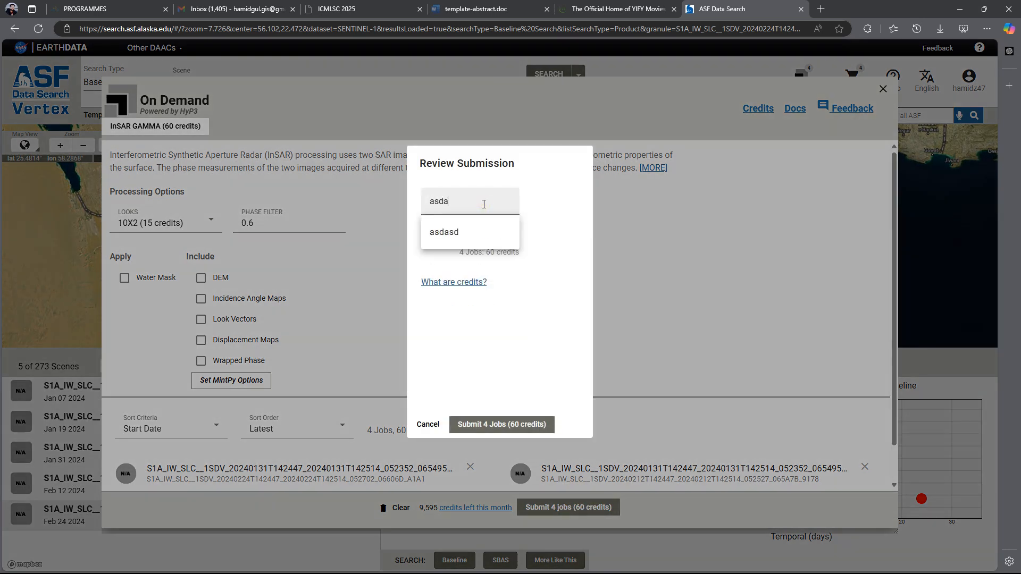
pyautogui.click(522, 430)
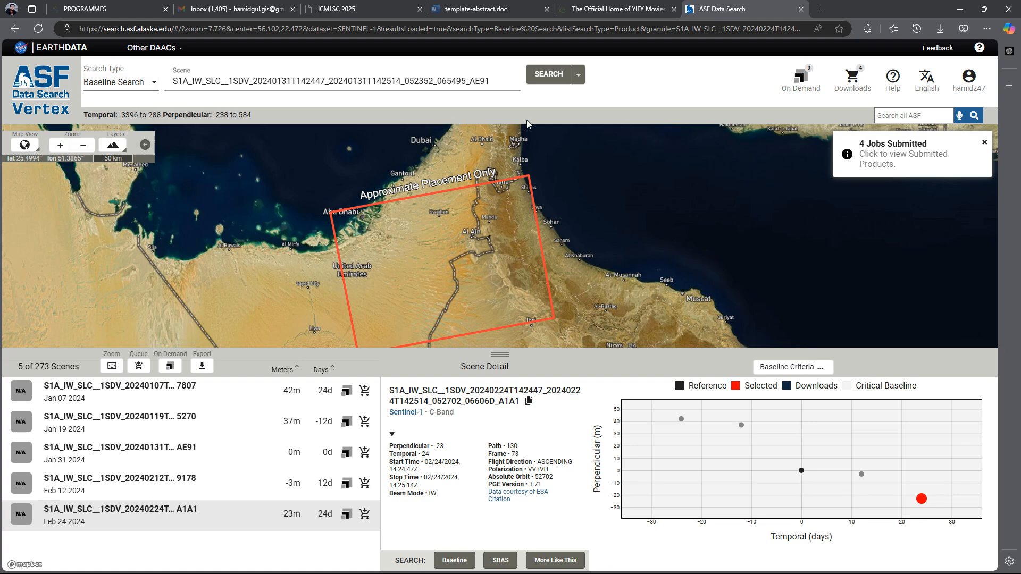
# Show the submitted On Demand products and look through the list of InSAR GAMMA results.
pyautogui.click(800, 80)
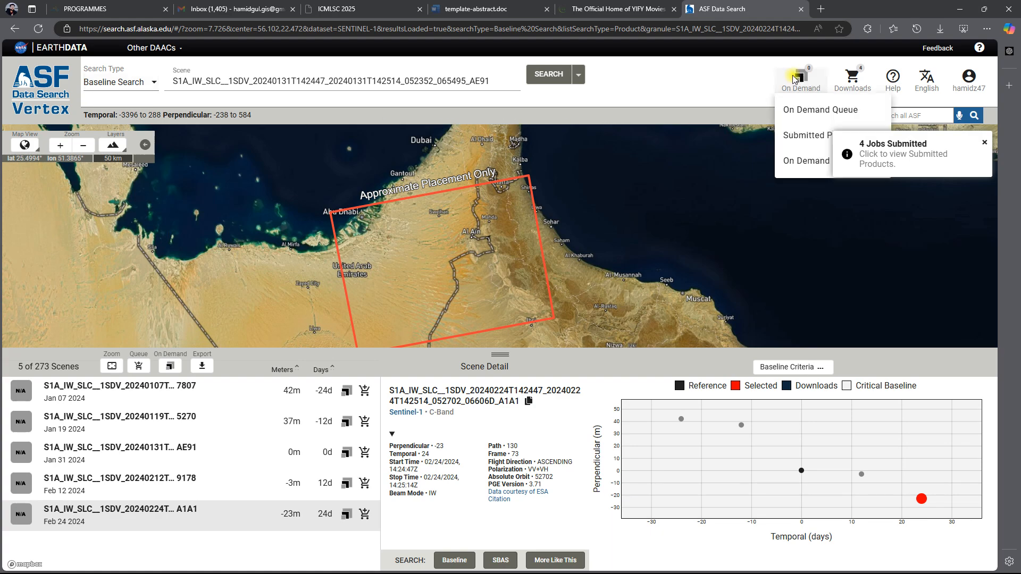
pyautogui.click(796, 138)
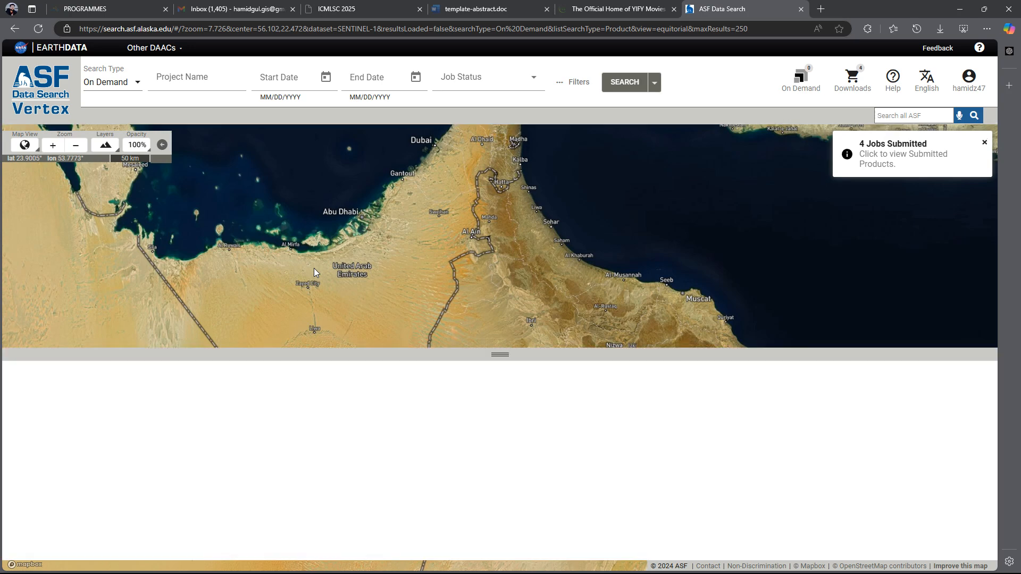
pyautogui.scroll(-4, 207, 419)
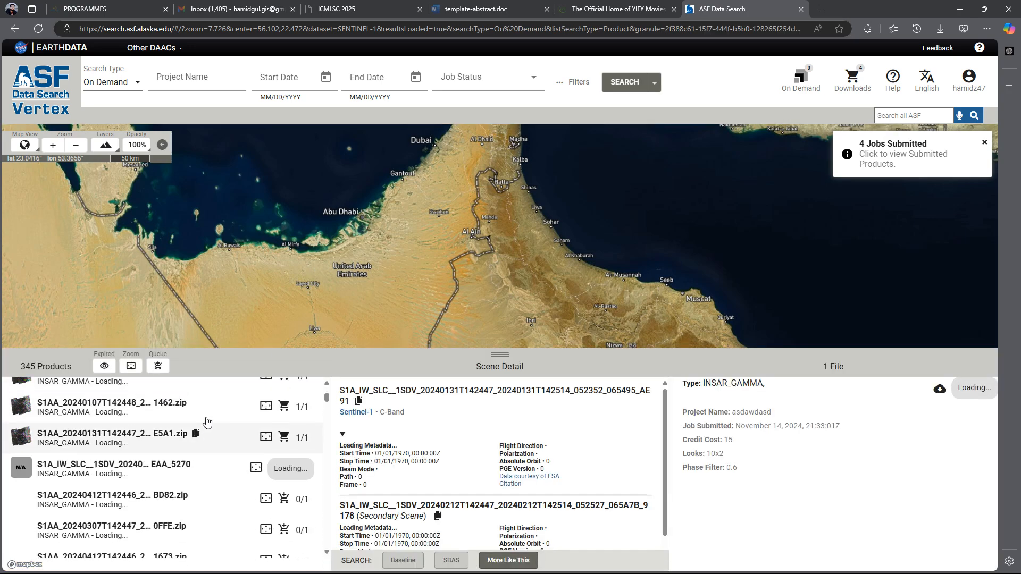
pyautogui.scroll(2, 207, 421)
pyautogui.scroll(4, 185, 424)
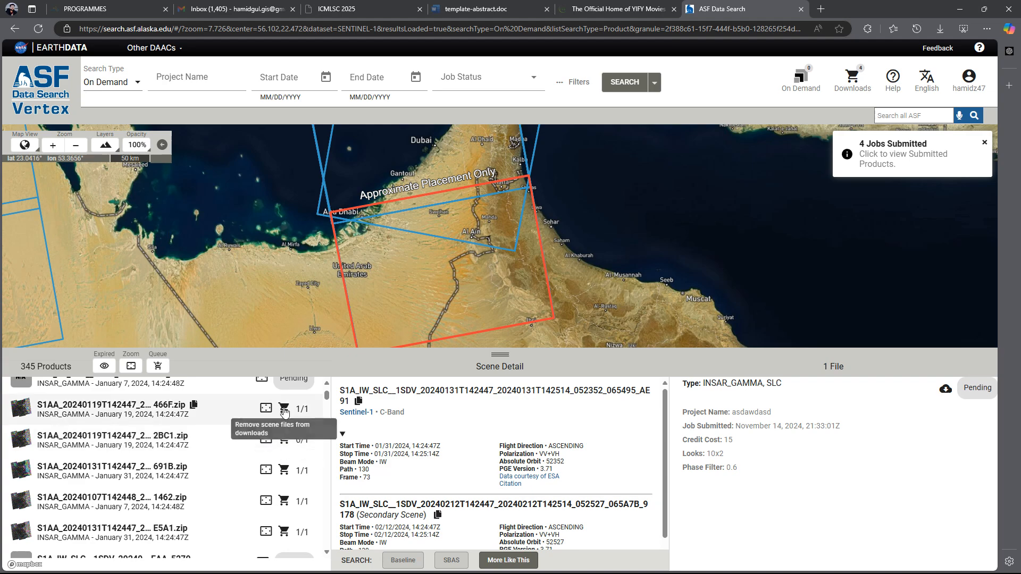
# Remove and re-add the January 19, 2024 product ending in 466F in the download queue, then copy the URLs of all queued files.
pyautogui.click(284, 408)
pyautogui.click(283, 409)
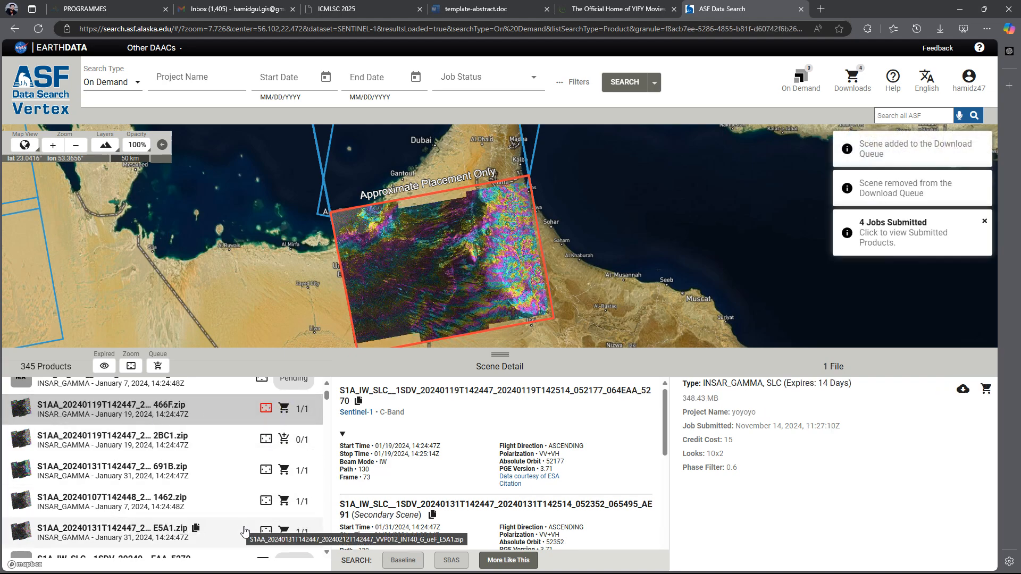
pyautogui.click(846, 90)
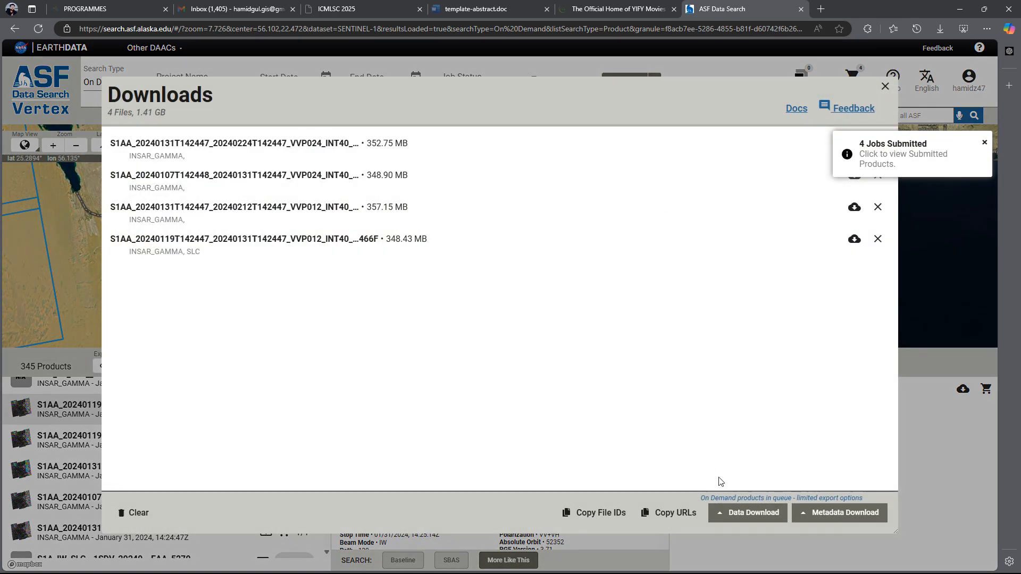
pyautogui.click(653, 514)
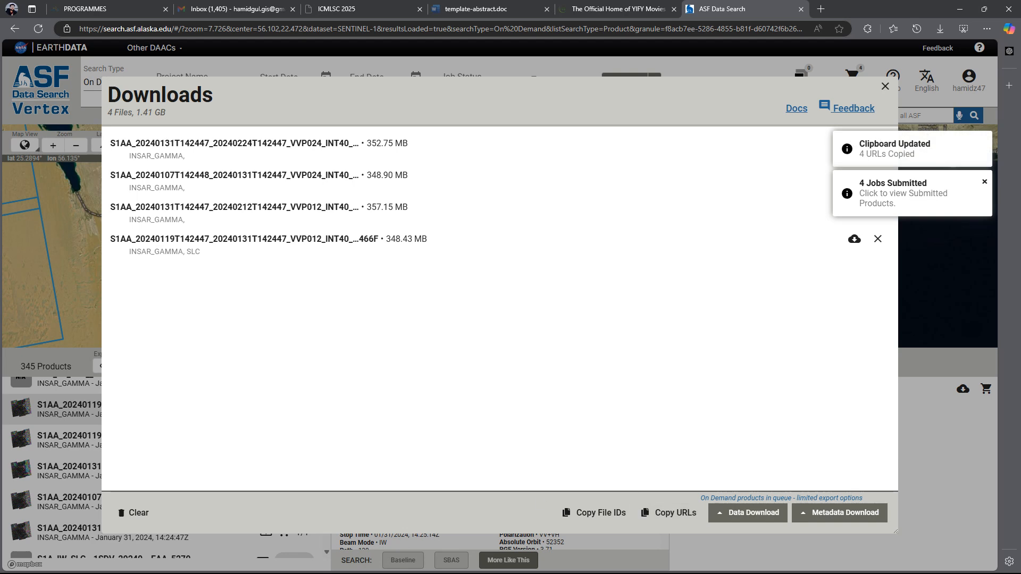
# Switch to Internet Download Manager and try a batch download from the clipboard with all four InSAR product archives selected.
pyautogui.click(403, 566)
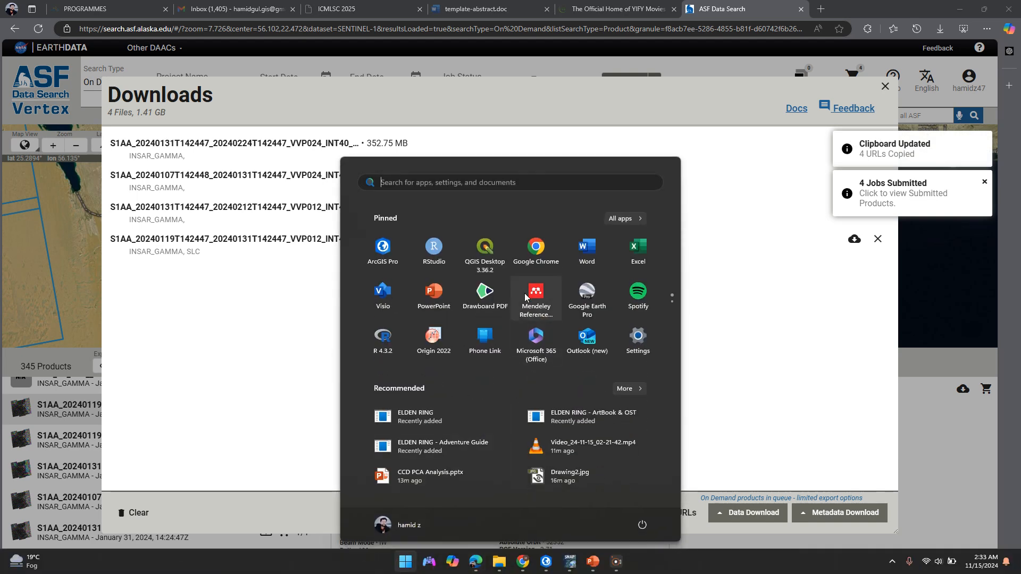
pyautogui.scroll(-1, 447, 301)
pyautogui.click(447, 301)
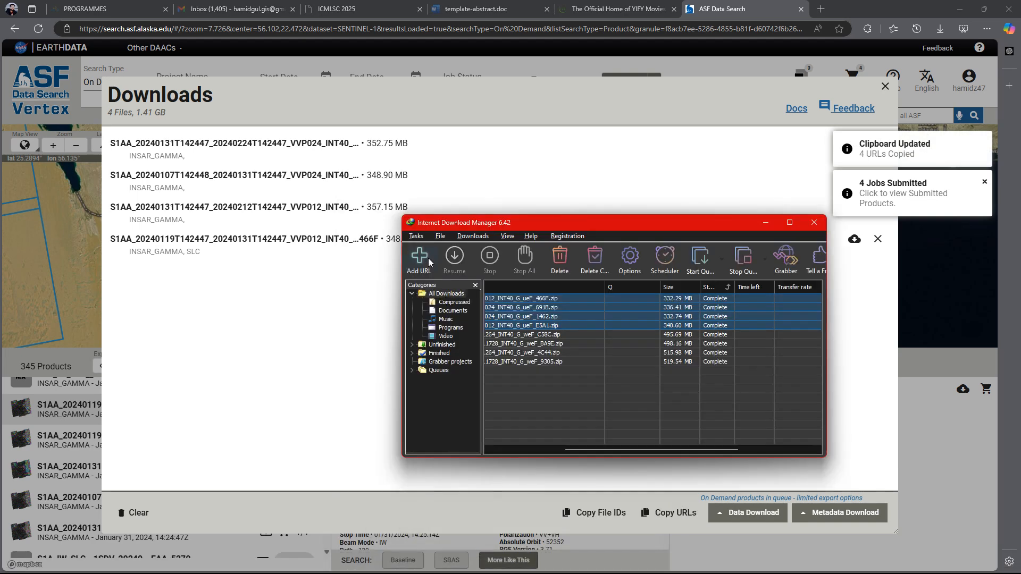
pyautogui.click(417, 236)
pyautogui.click(457, 272)
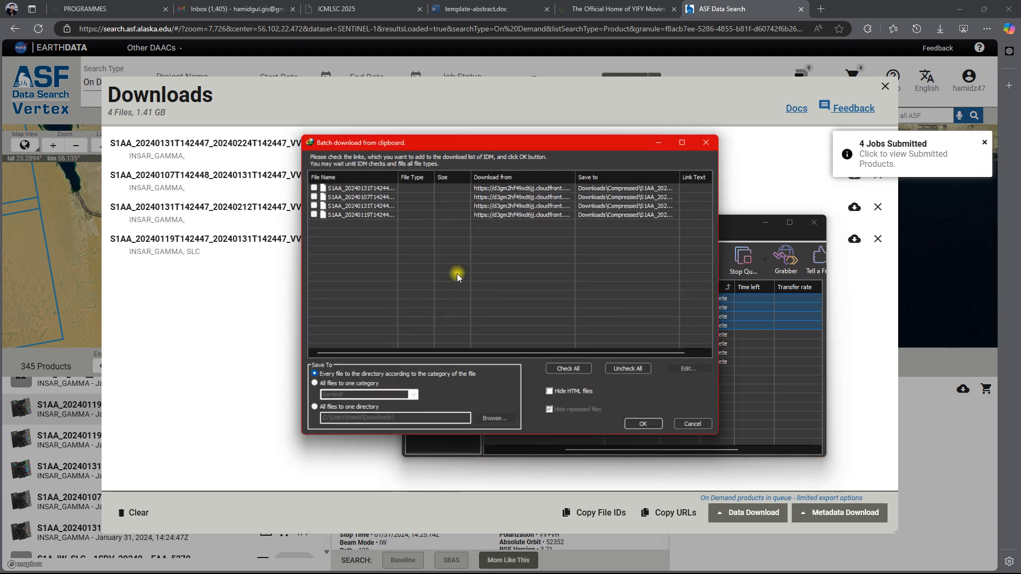
pyautogui.click(572, 371)
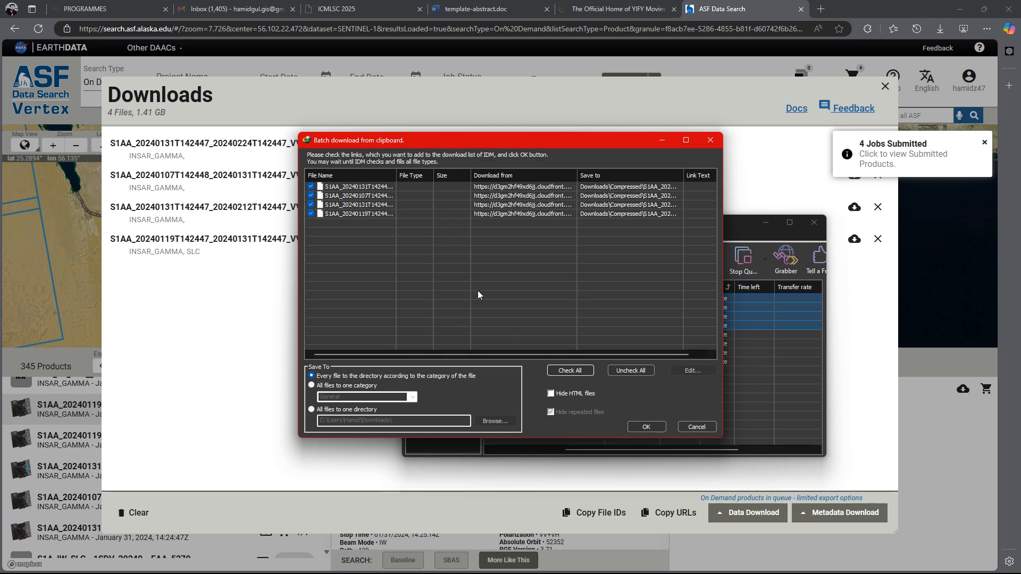
pyautogui.click(702, 428)
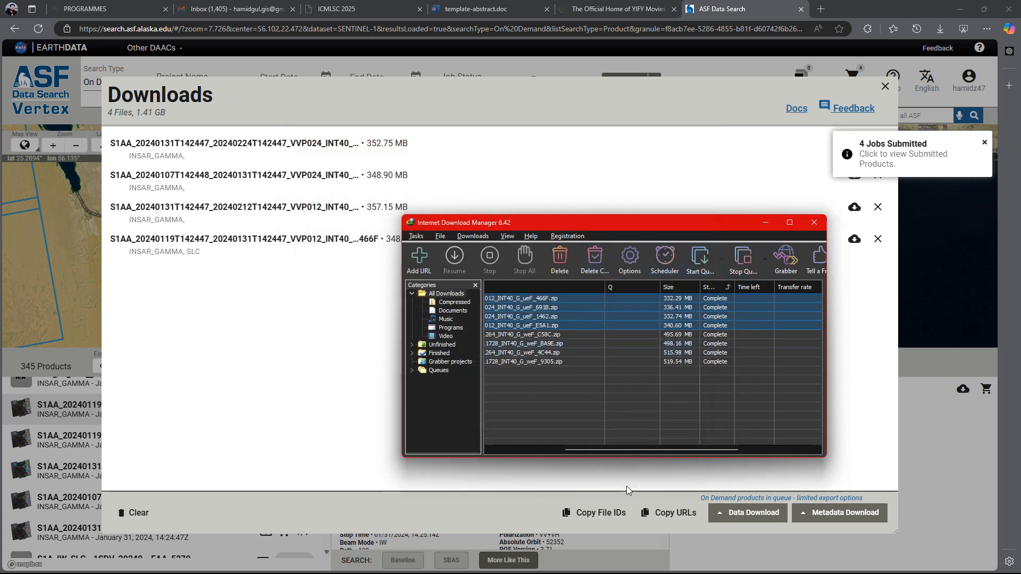
pyautogui.moveTo(635, 573)
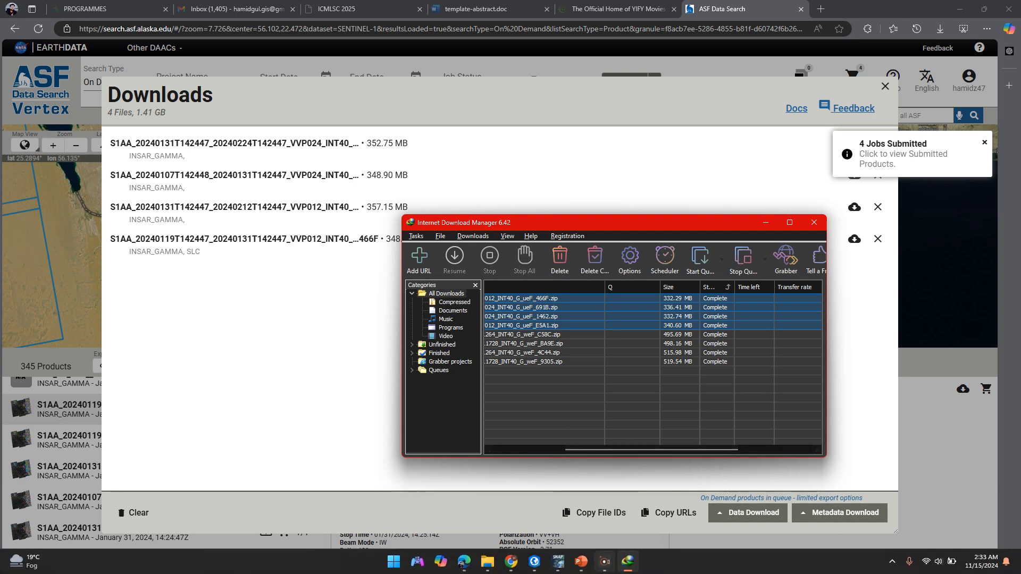
pyautogui.click(602, 565)
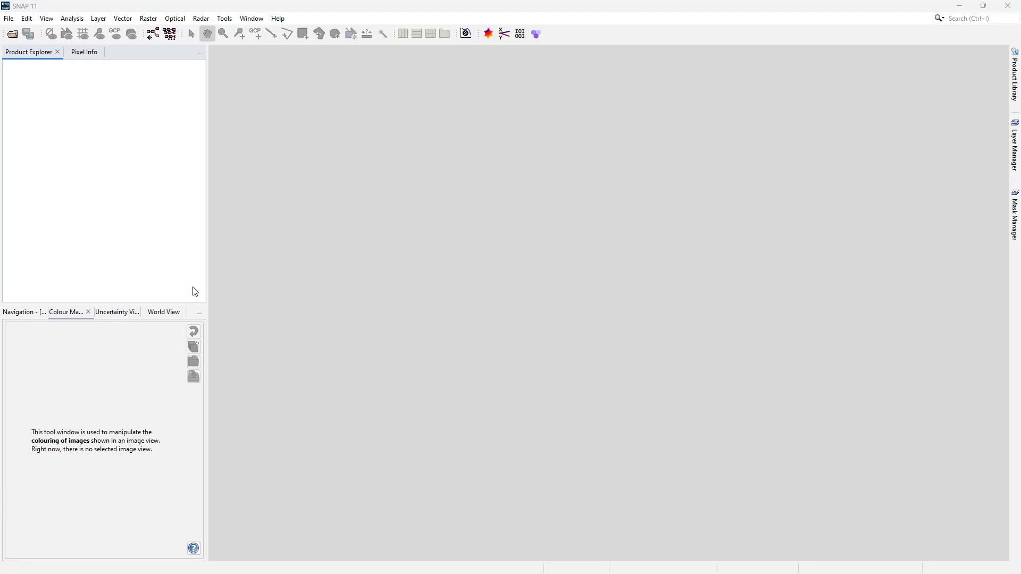
pyautogui.click(12, 22)
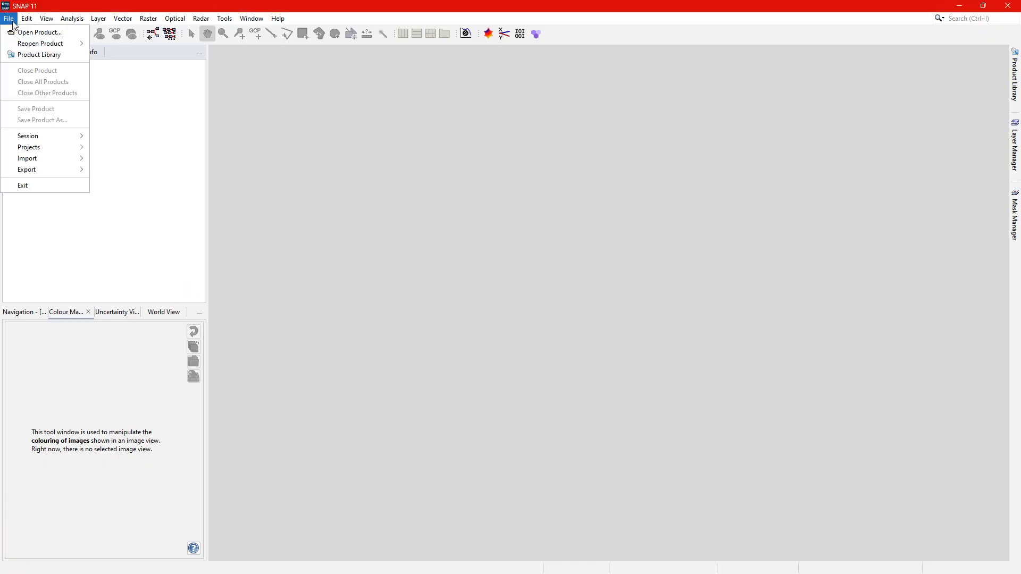
pyautogui.click(147, 202)
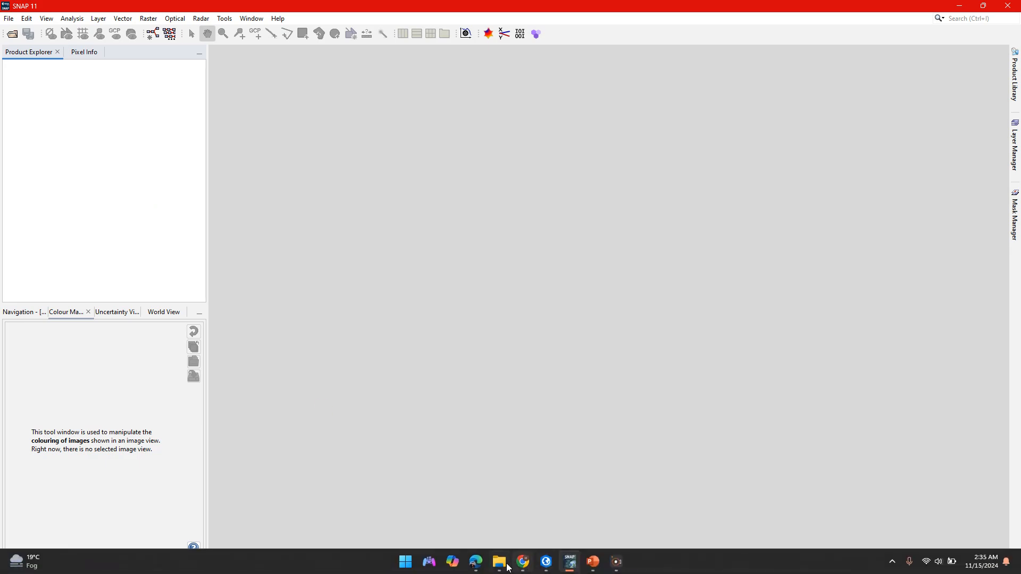
# Switch to File Explorer and examine the Jan 07–Jan 31, 2024 product folder inside Data, focusing on its corr.tif coherence file.
pyautogui.click(499, 568)
pyautogui.click(69, 32)
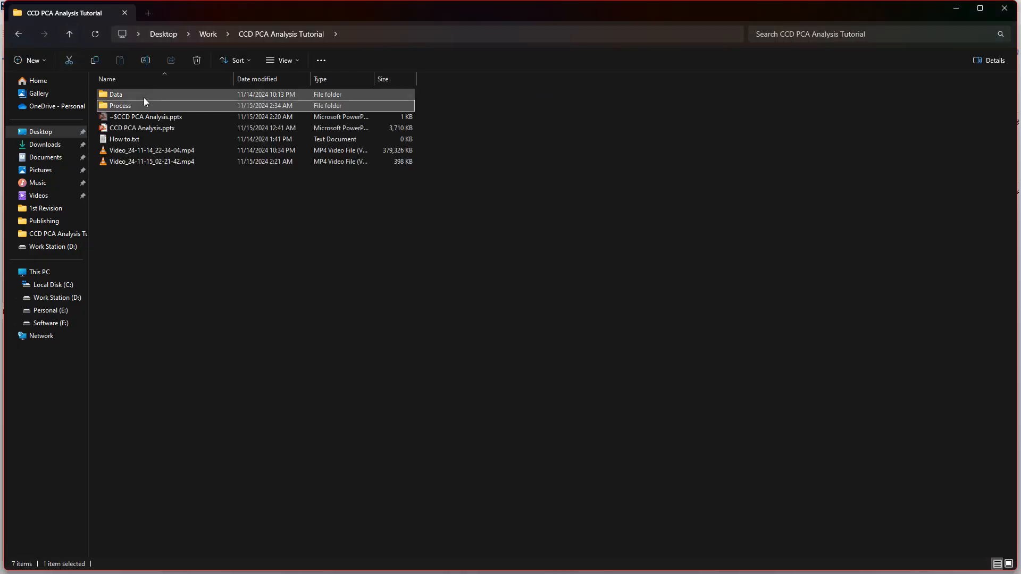
pyautogui.doubleClick(148, 94)
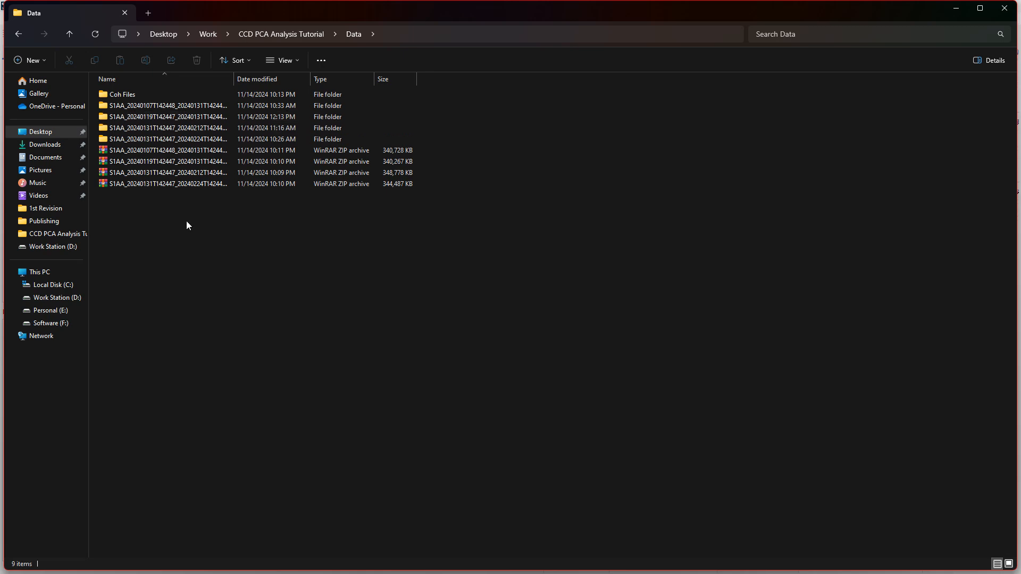
pyautogui.moveTo(188, 240); pyautogui.dragTo(209, 103)
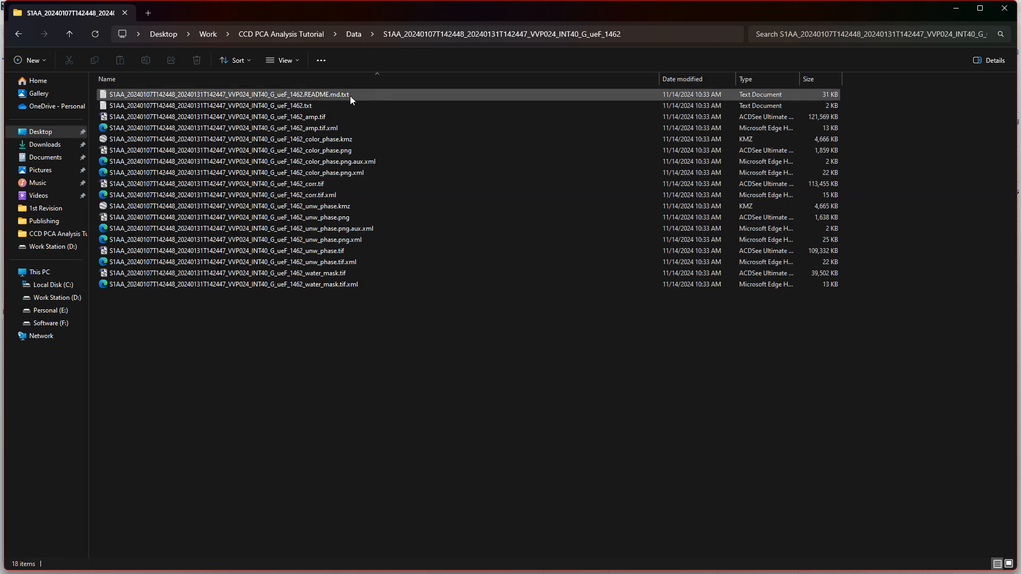
pyautogui.click(326, 184)
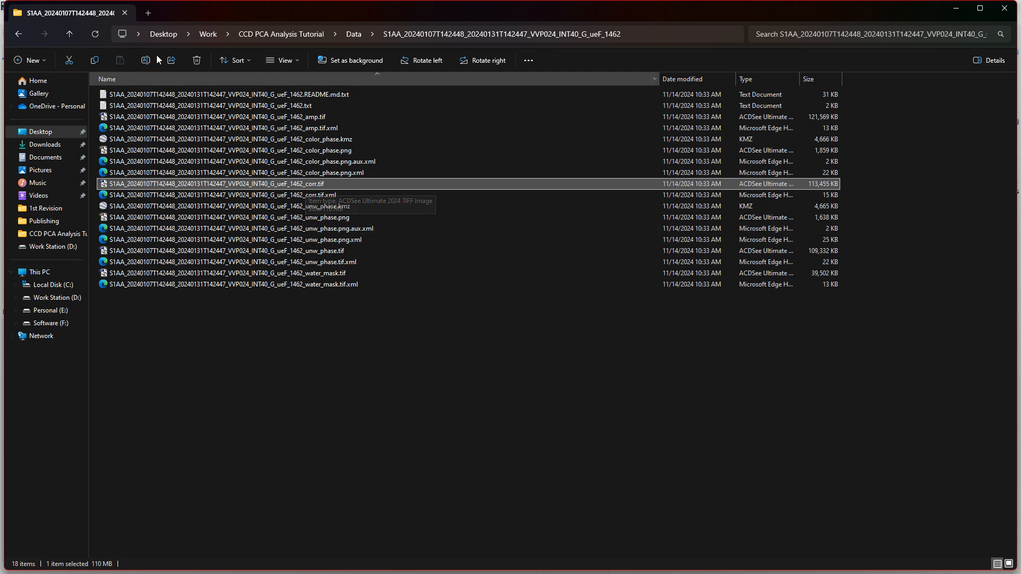
pyautogui.moveTo(317, 357); pyautogui.dragTo(301, 211)
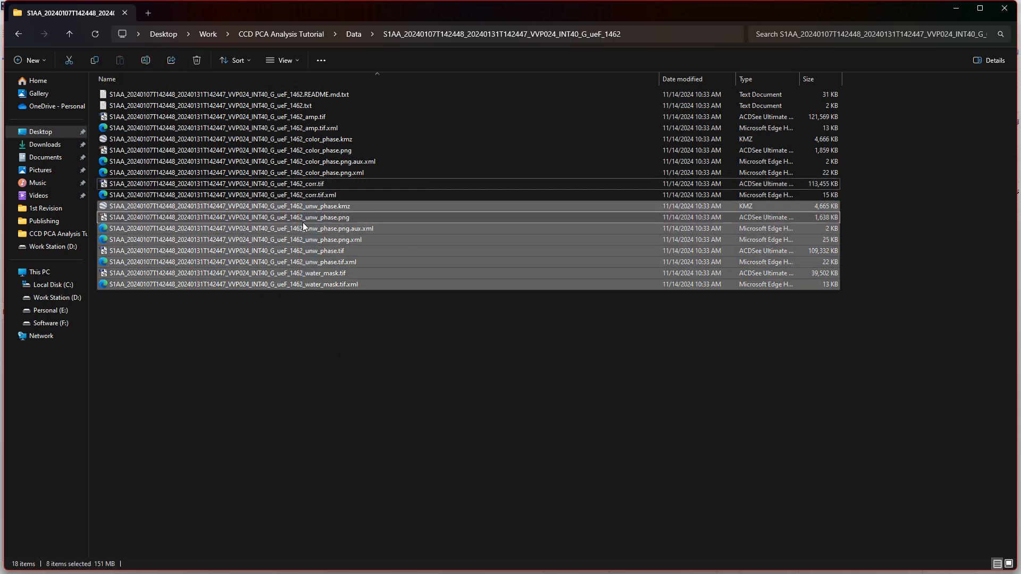
pyautogui.click(243, 244)
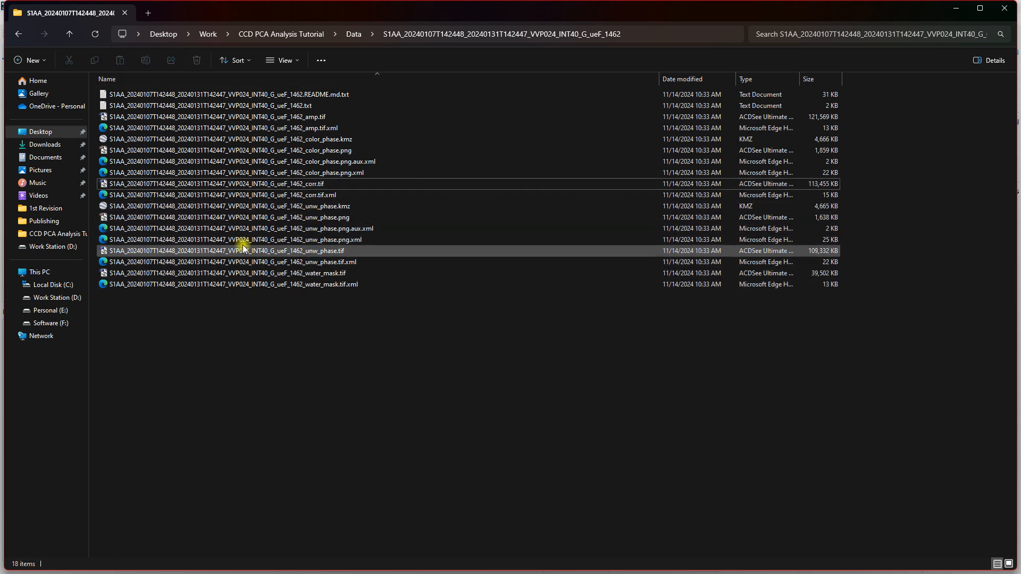
# Return to the Data folder and review the coherence TIFs collected in its Coh Files folder.
pyautogui.click(72, 34)
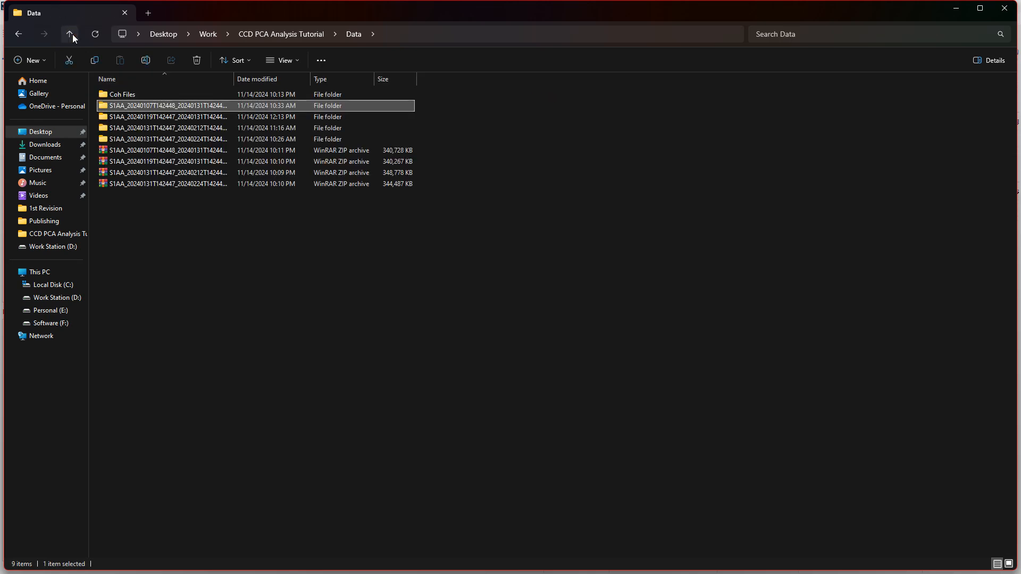
pyautogui.doubleClick(127, 94)
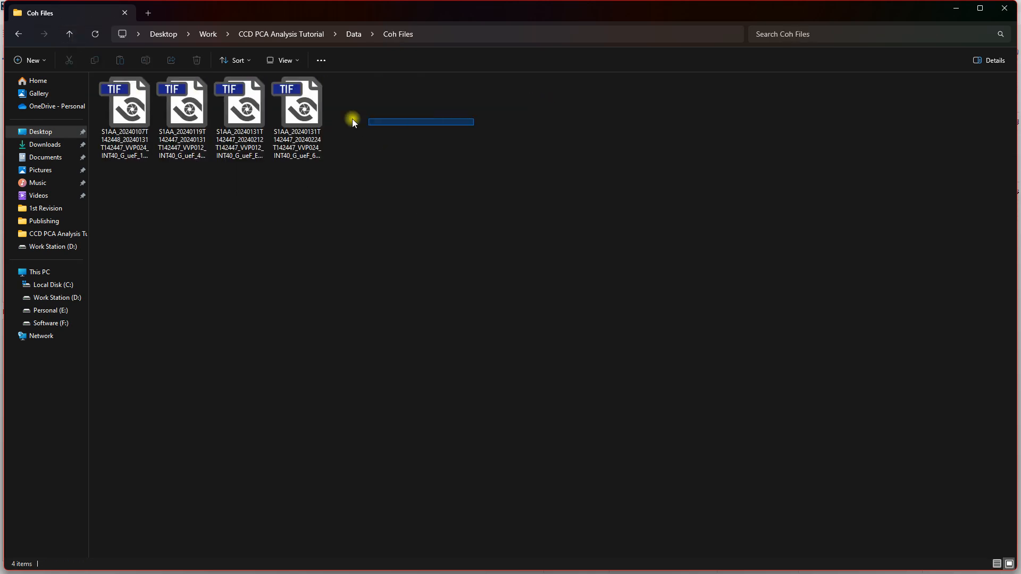
pyautogui.moveTo(352, 119); pyautogui.dragTo(124, 122)
pyautogui.click(130, 178)
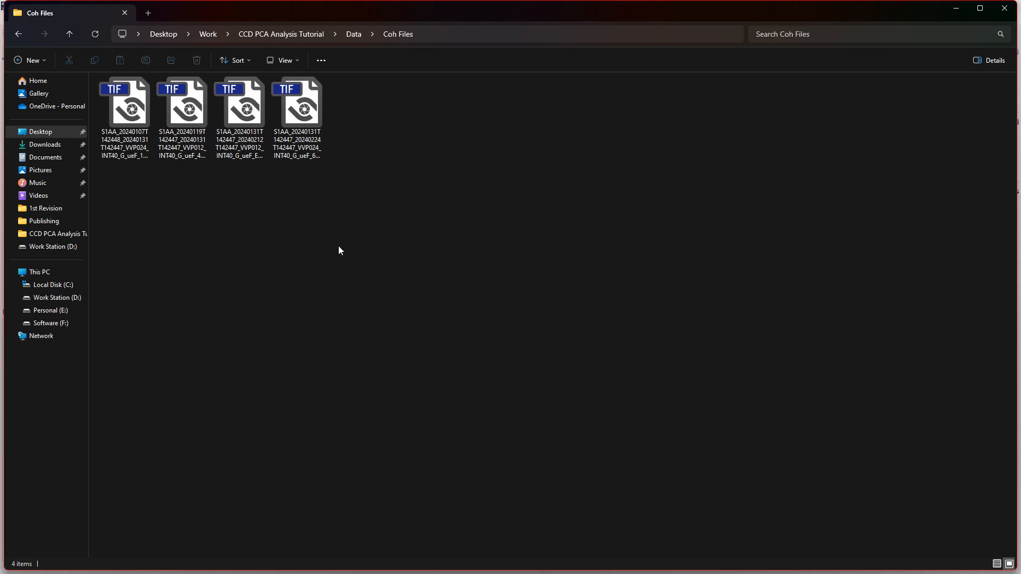
# Switch to SNAP and import the four coherence TIFs from the Coh Files folder as GeoTIFF / BigTIFF products.
pyautogui.click(570, 562)
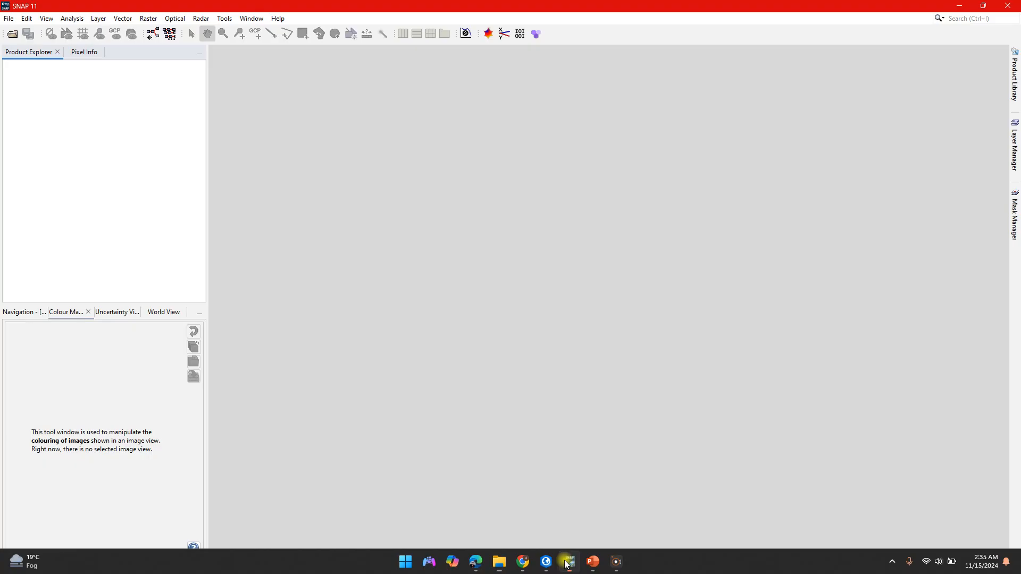
pyautogui.click(8, 18)
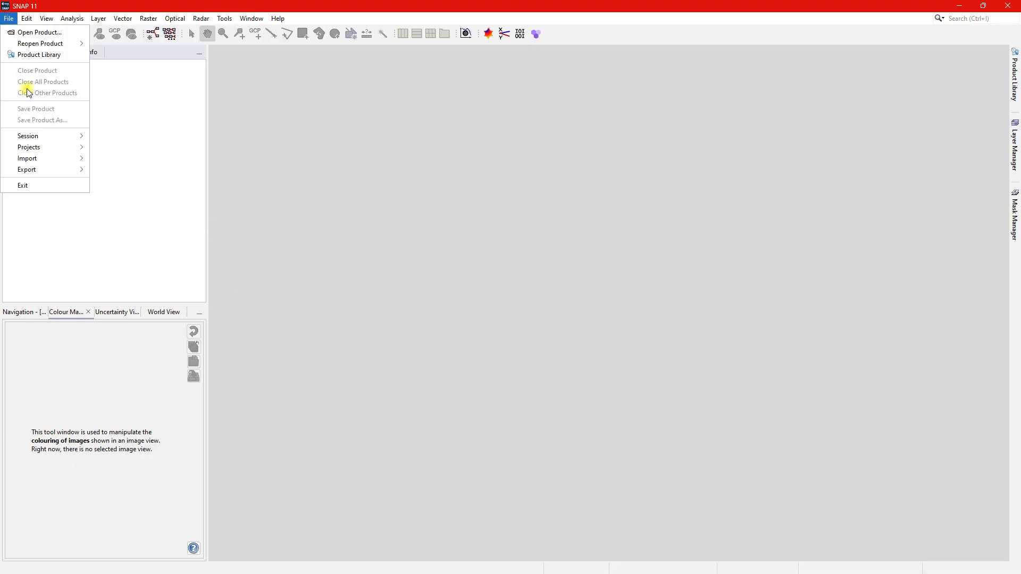
pyautogui.moveTo(47, 158)
pyautogui.moveTo(127, 170)
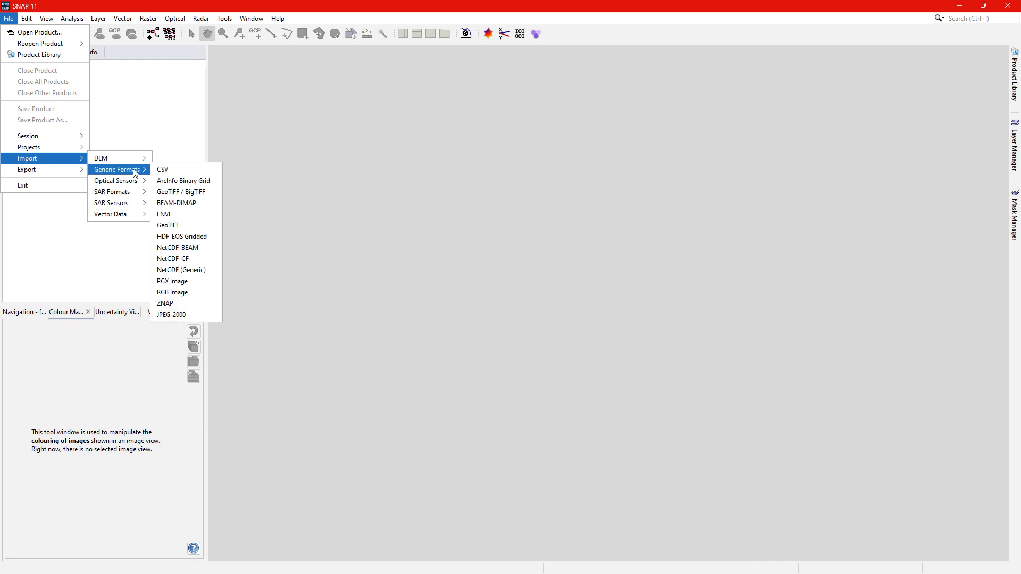
pyautogui.click(206, 192)
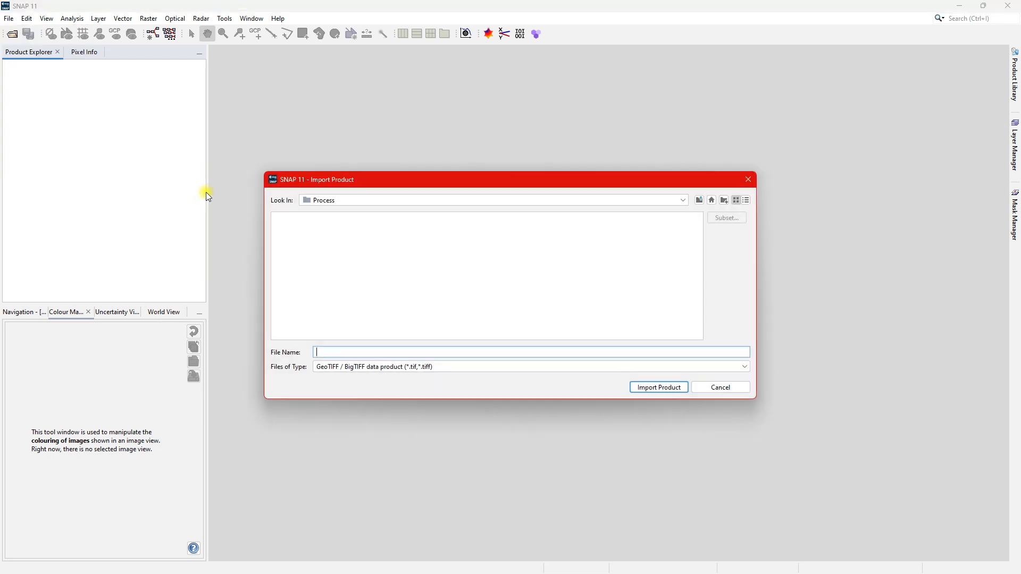
pyautogui.click(703, 202)
pyautogui.doubleClick(287, 218)
pyautogui.doubleClick(287, 218)
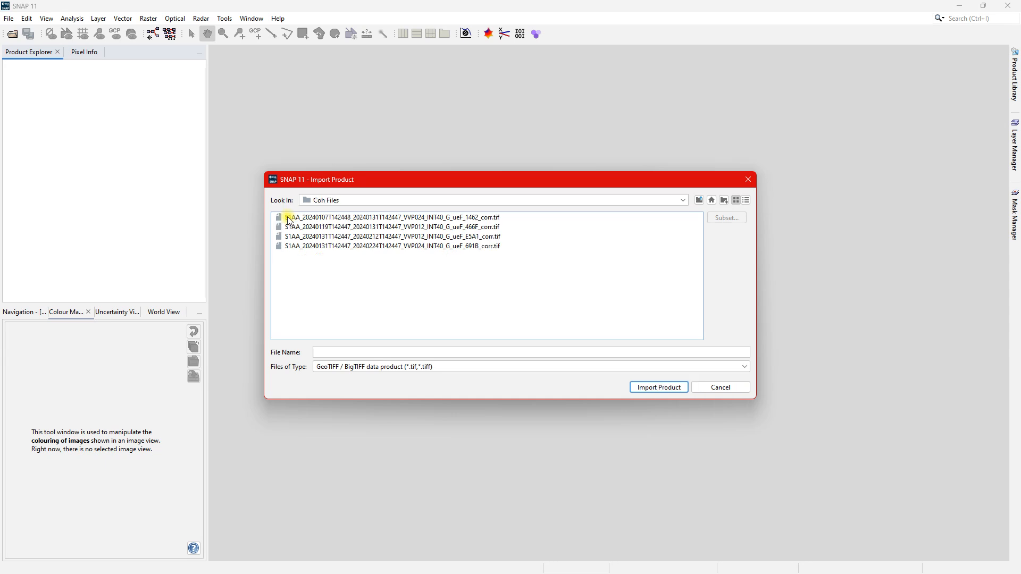
pyautogui.click(297, 217)
pyautogui.click(660, 388)
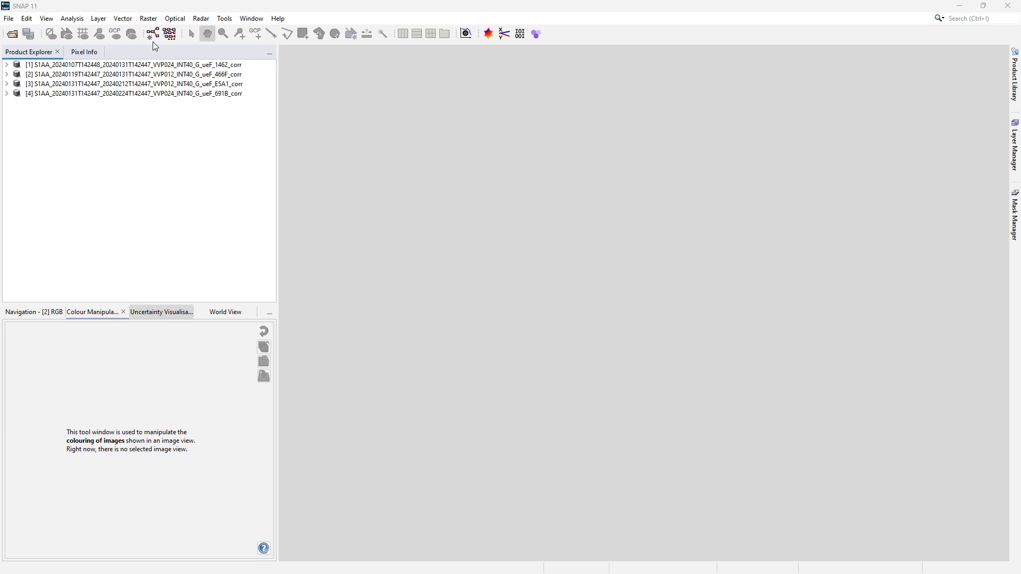
# Start a Create Stack operation, add all four opened coherence products, and widen the File Name column.
pyautogui.click(201, 18)
pyautogui.moveTo(225, 66)
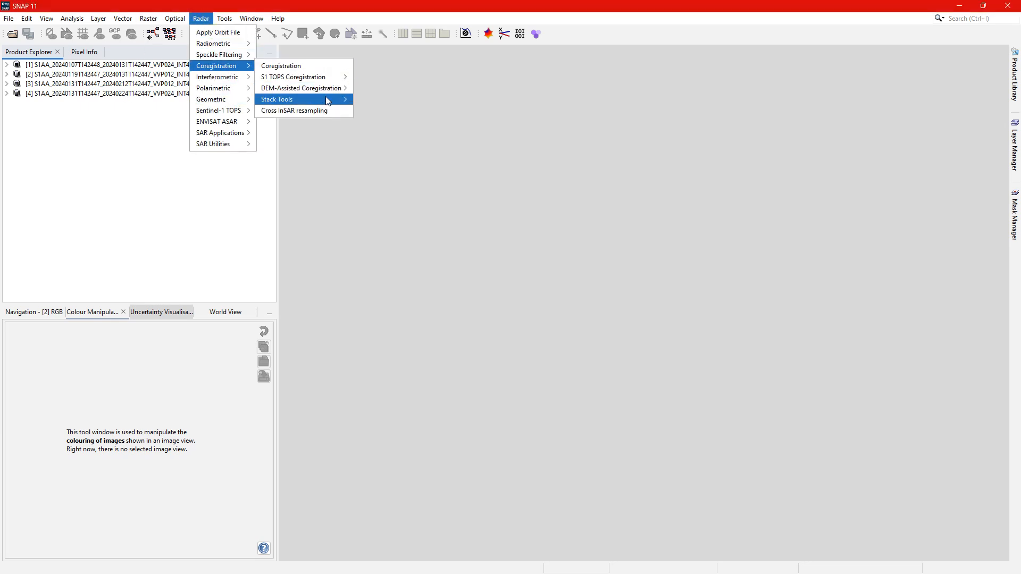
pyautogui.moveTo(325, 98)
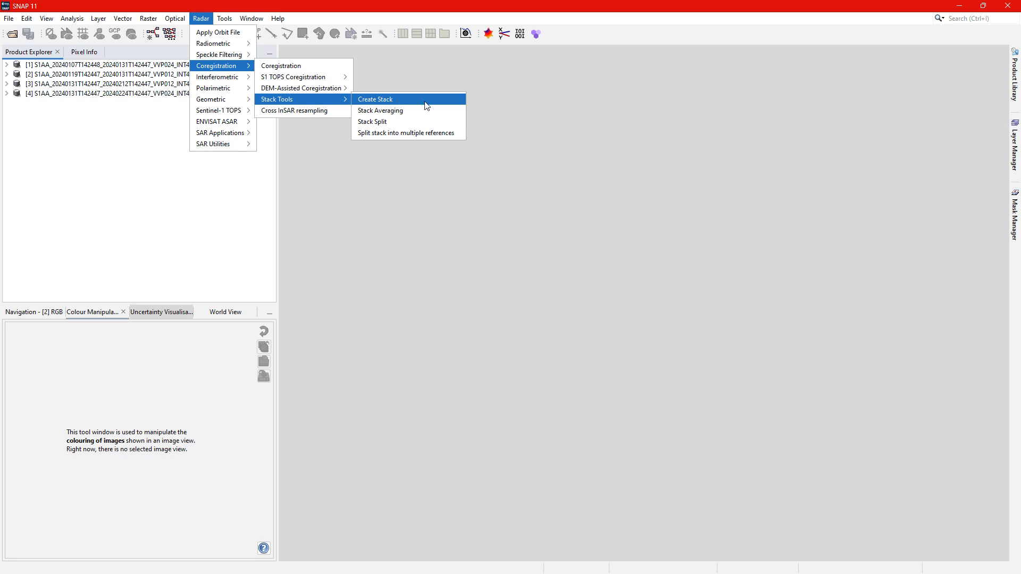
pyautogui.click(384, 101)
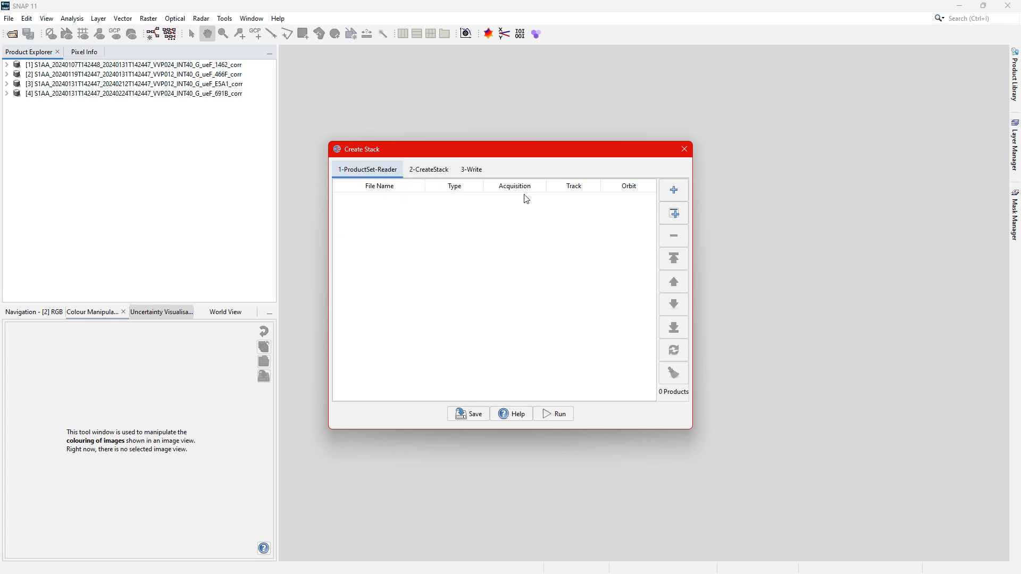
pyautogui.click(674, 223)
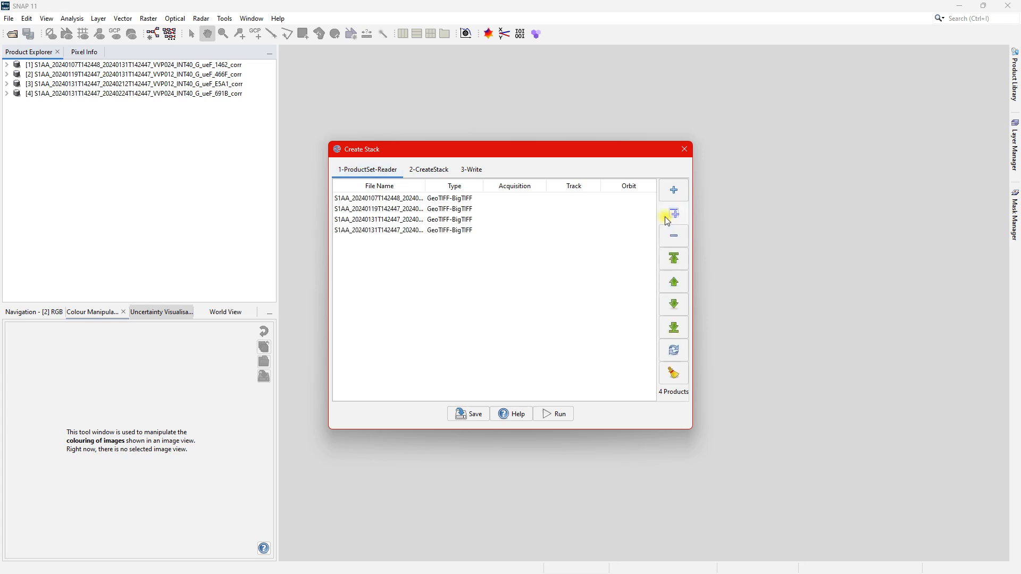
pyautogui.moveTo(426, 188); pyautogui.dragTo(523, 189)
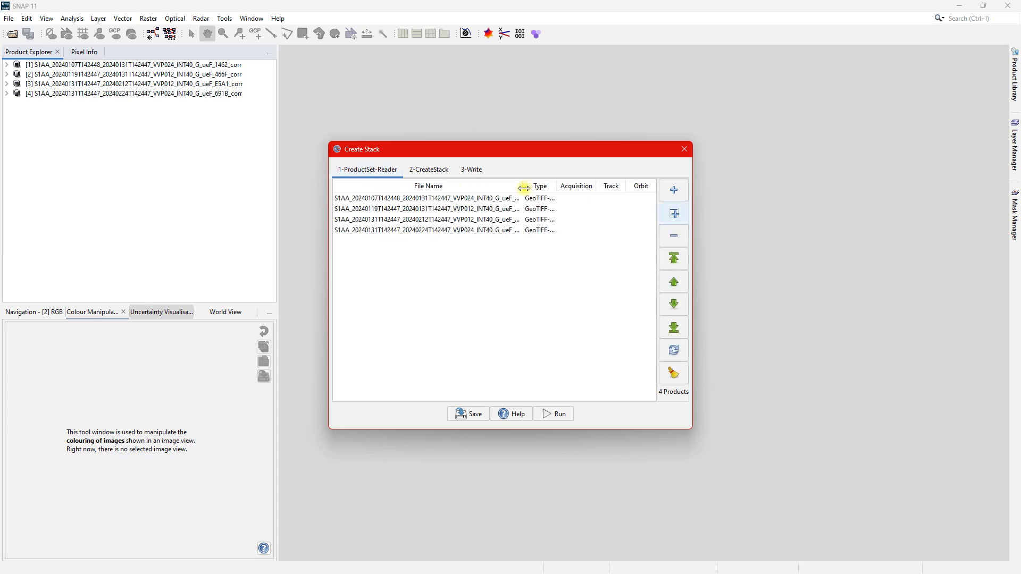
# Examine the date pairs of the four coherence products in the stack's input list, comparing the 2024 January and February acquisitions.
pyautogui.click(408, 202)
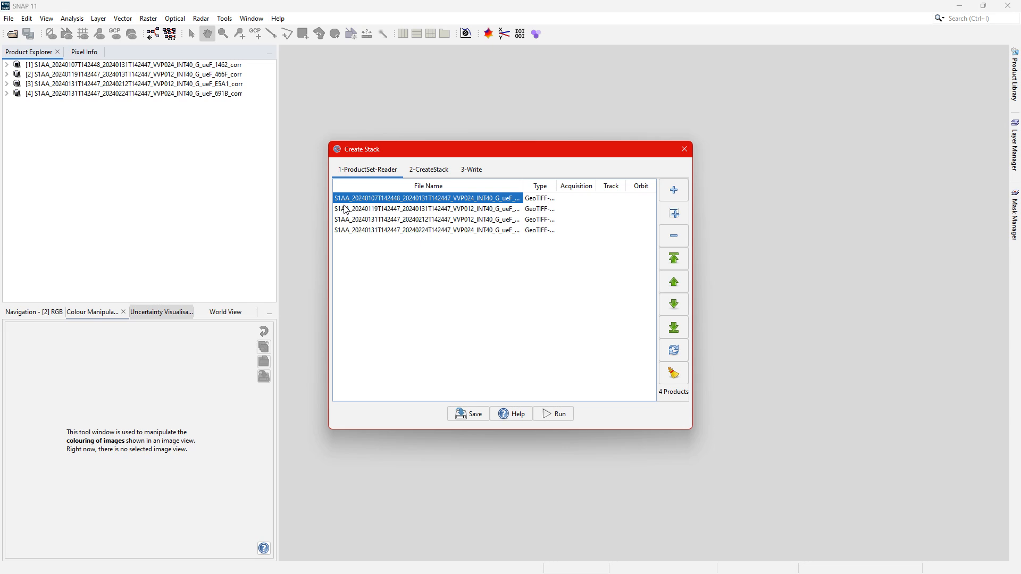
pyautogui.click(393, 208)
pyautogui.click(410, 220)
pyautogui.click(411, 231)
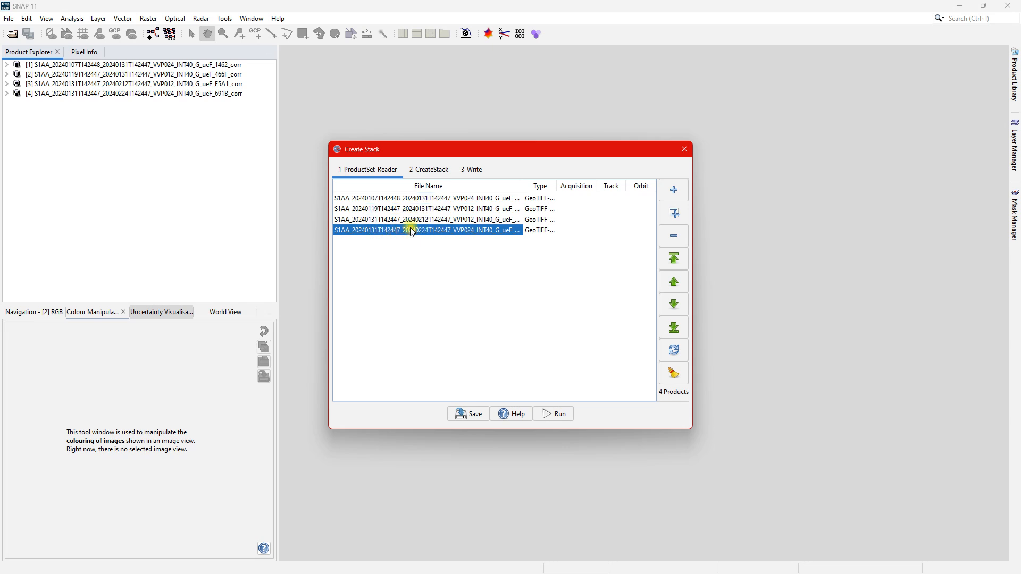
pyautogui.click(434, 201)
pyautogui.click(431, 208)
pyautogui.click(433, 201)
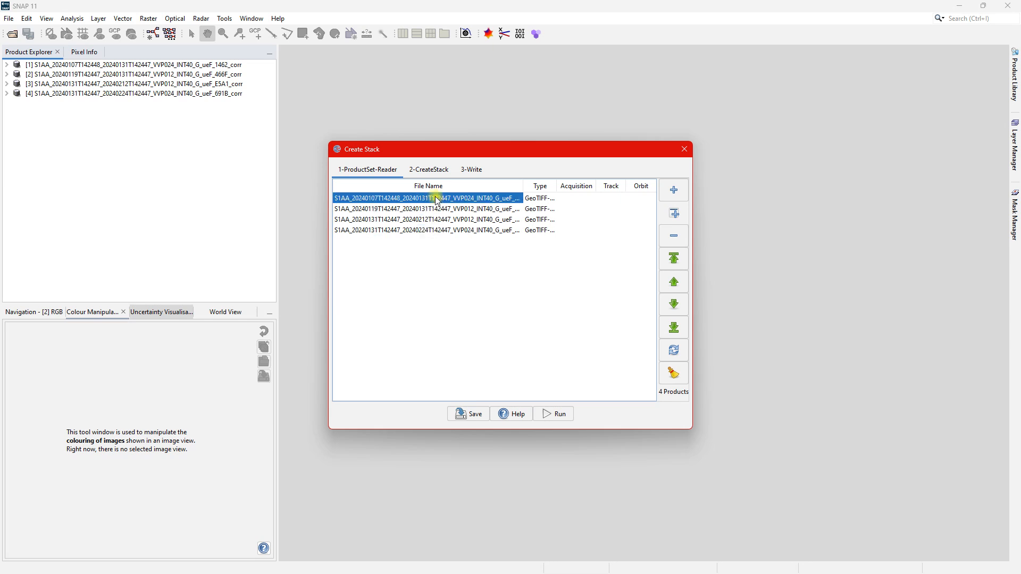
pyautogui.click(430, 207)
pyautogui.click(437, 200)
pyautogui.click(432, 208)
pyautogui.click(435, 220)
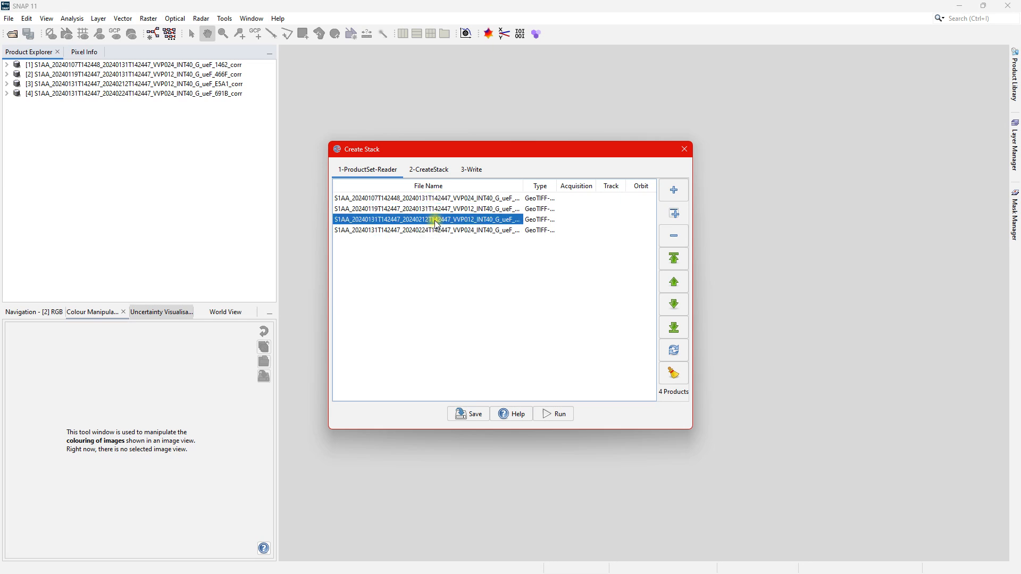
pyautogui.click(432, 231)
pyautogui.click(435, 225)
pyautogui.click(434, 231)
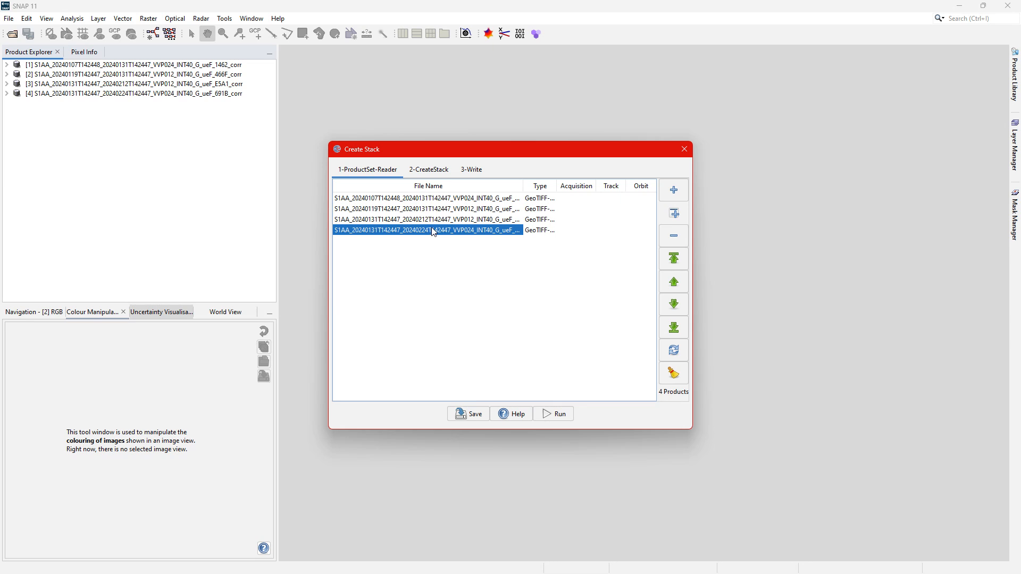
pyautogui.click(424, 199)
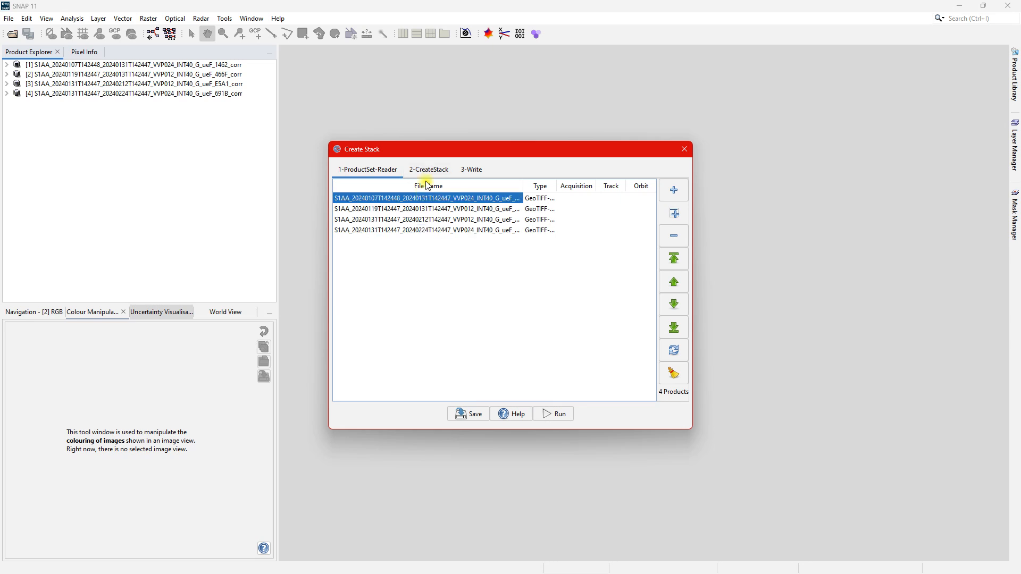
# Set the stack's initial offset method to Product Geolocation, write it as BEAM-DIMAP to the Process folder, and close the finished dialog.
pyautogui.click(428, 171)
pyautogui.click(475, 209)
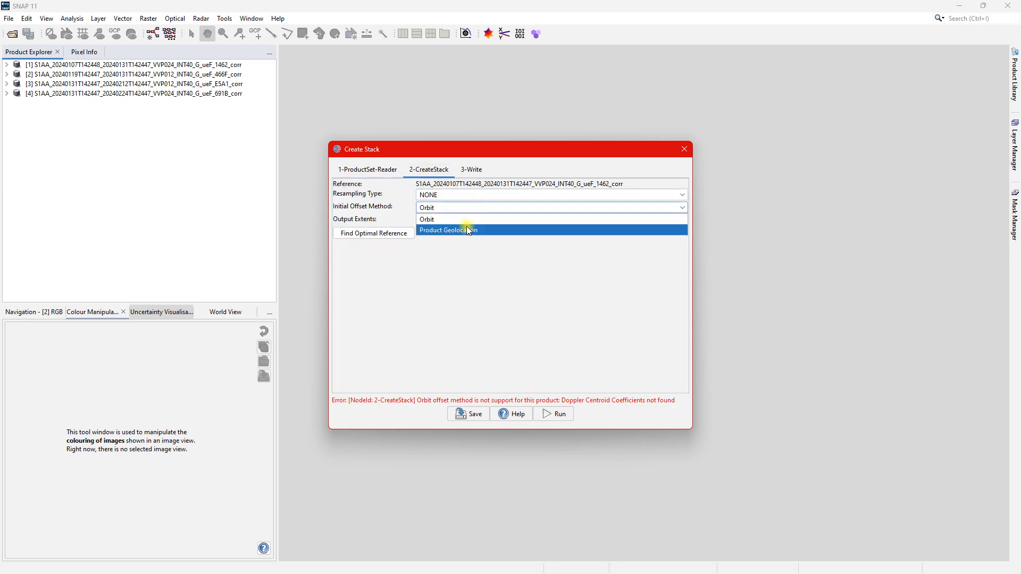
pyautogui.click(467, 227)
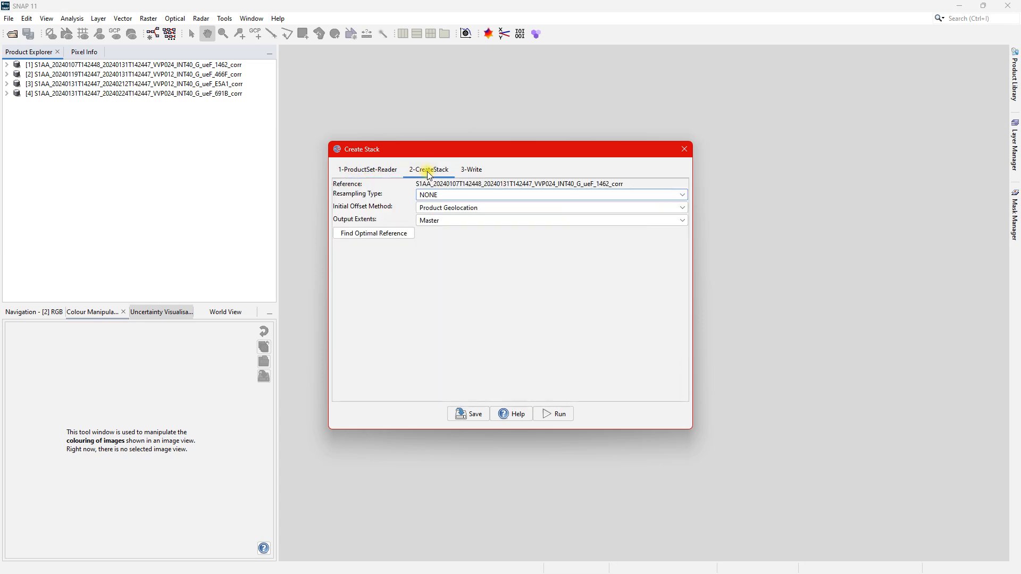
pyautogui.click(467, 172)
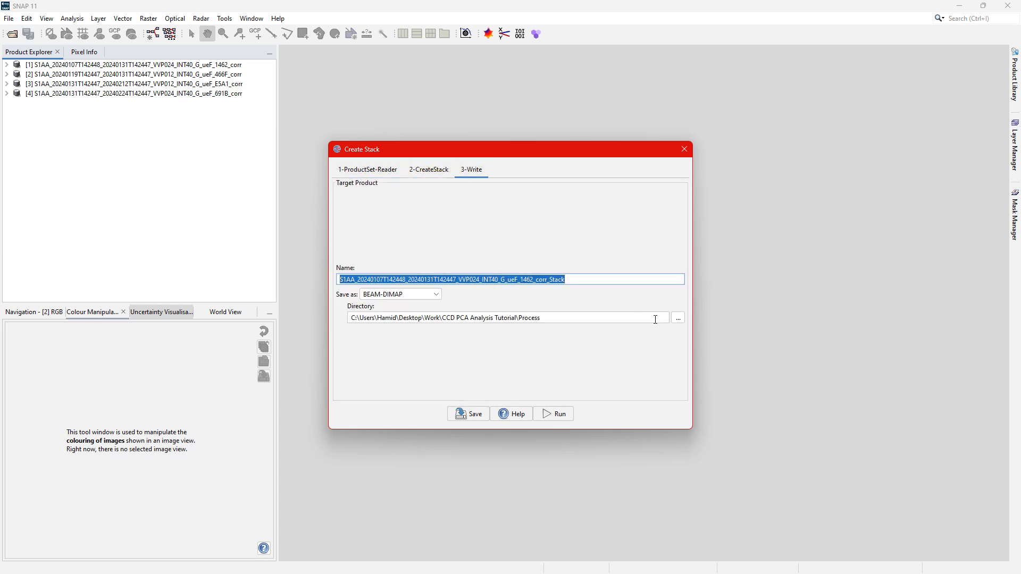
pyautogui.click(553, 415)
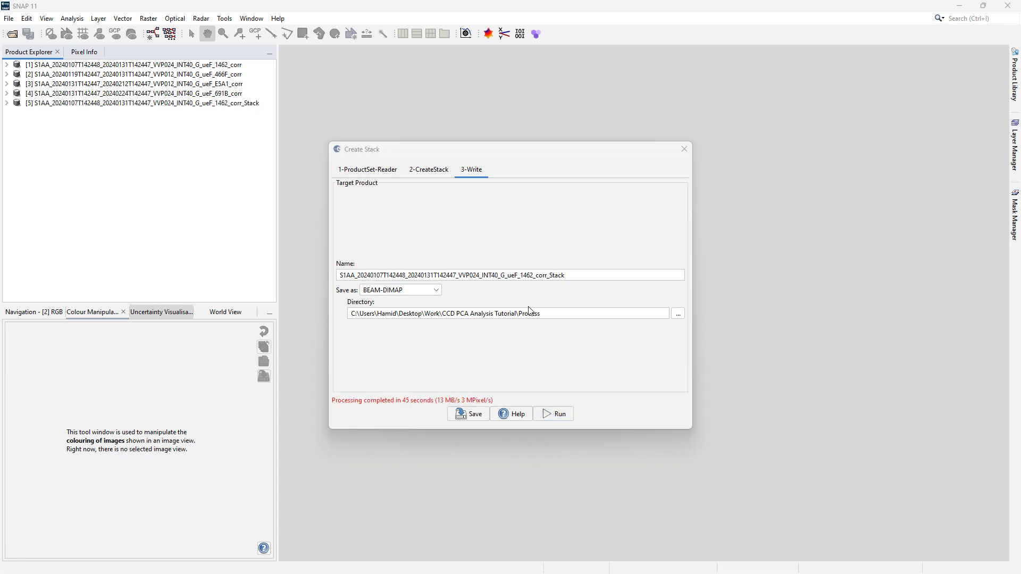
pyautogui.click(684, 149)
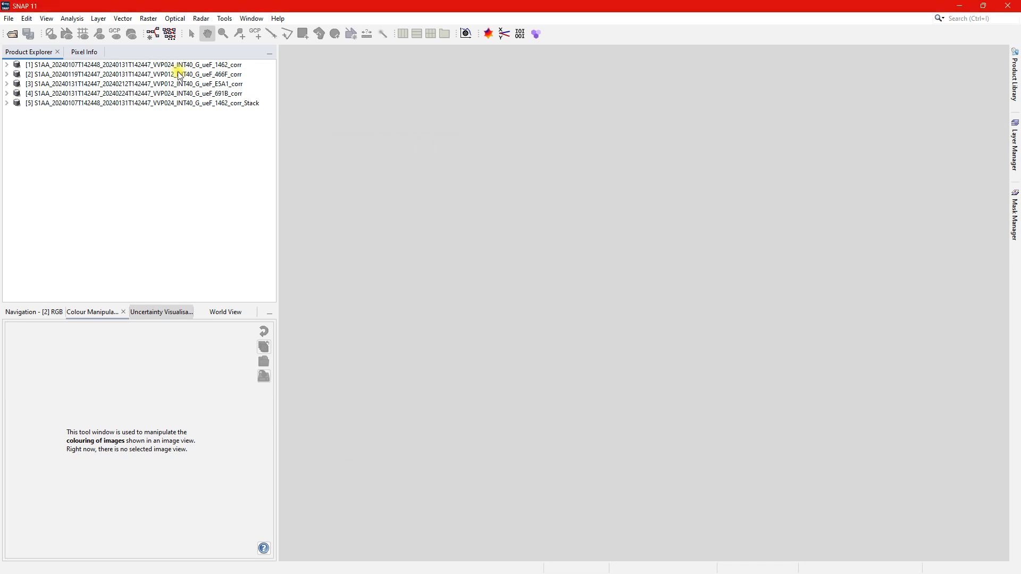
# Display the band_1_mst_01Jan2000 band of the new coherence stack.
pyautogui.doubleClick(196, 103)
pyautogui.doubleClick(41, 131)
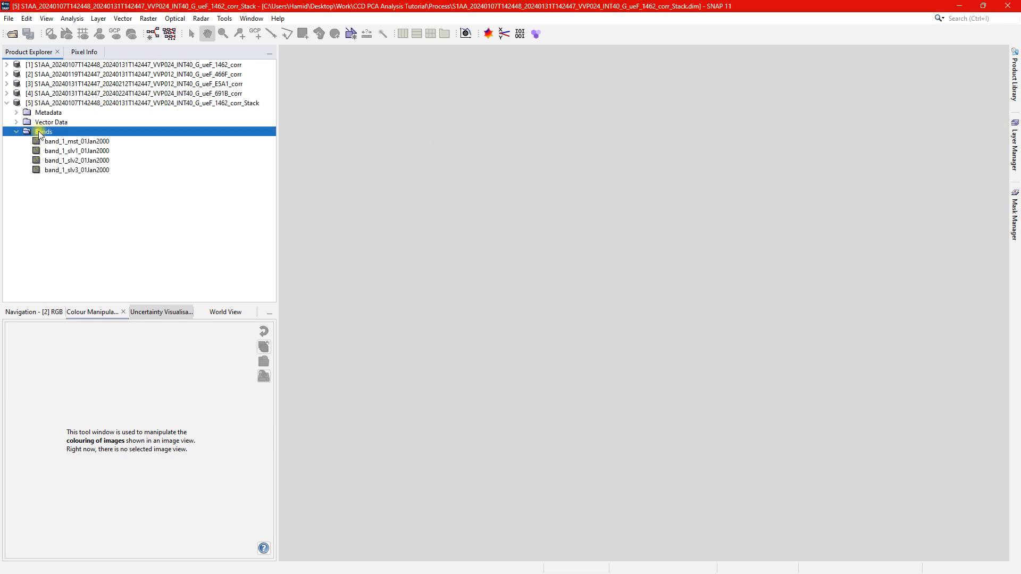
pyautogui.doubleClick(71, 141)
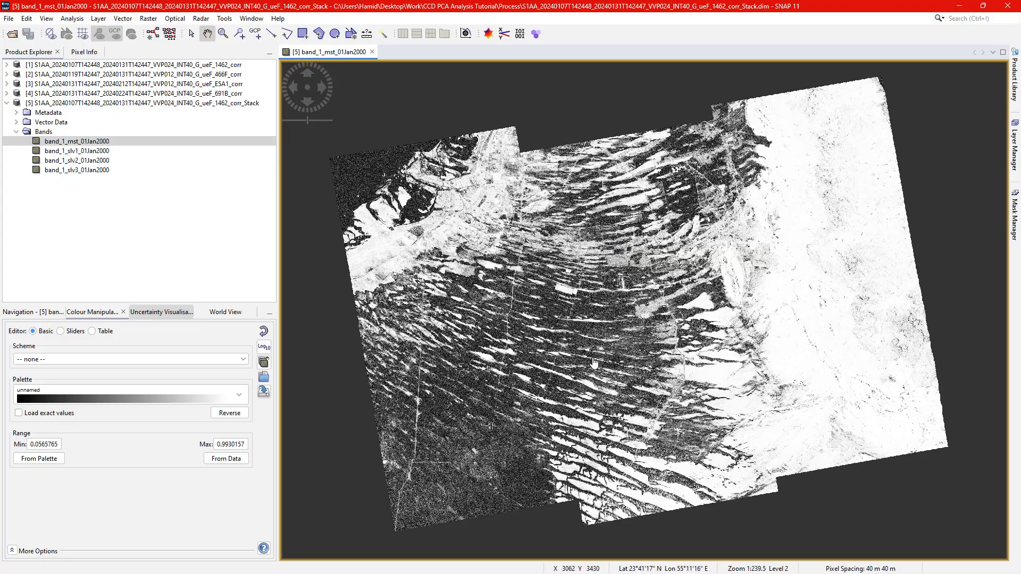
# Subset the stack to the framed city area, covering pixels X 2,931 to 5,811 and Y 1,329 to 3,308.
pyautogui.scroll(3, 705, 245)
pyautogui.scroll(-5, 698, 229)
pyautogui.scroll(-6, 698, 229)
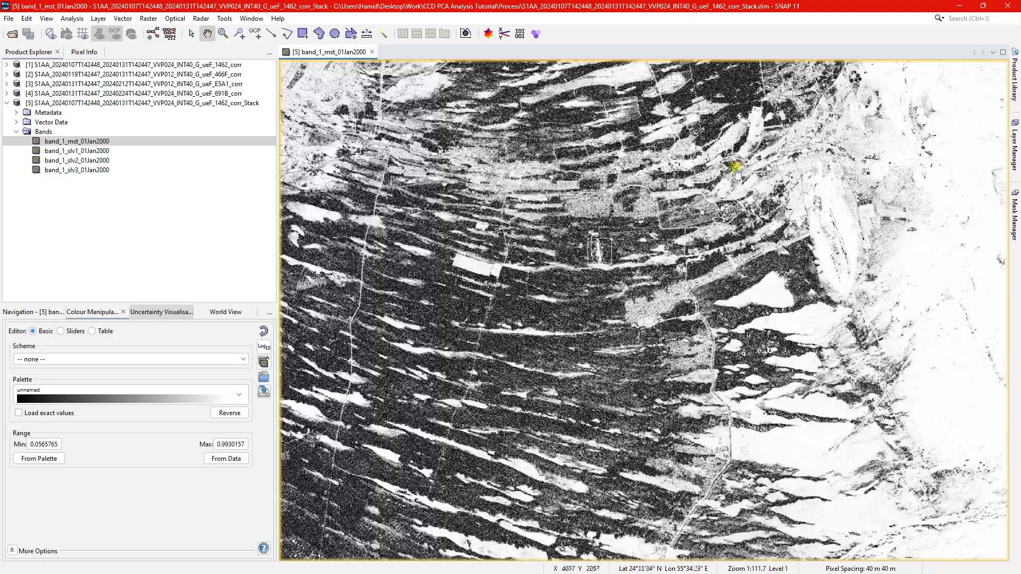
pyautogui.scroll(3, 649, 274)
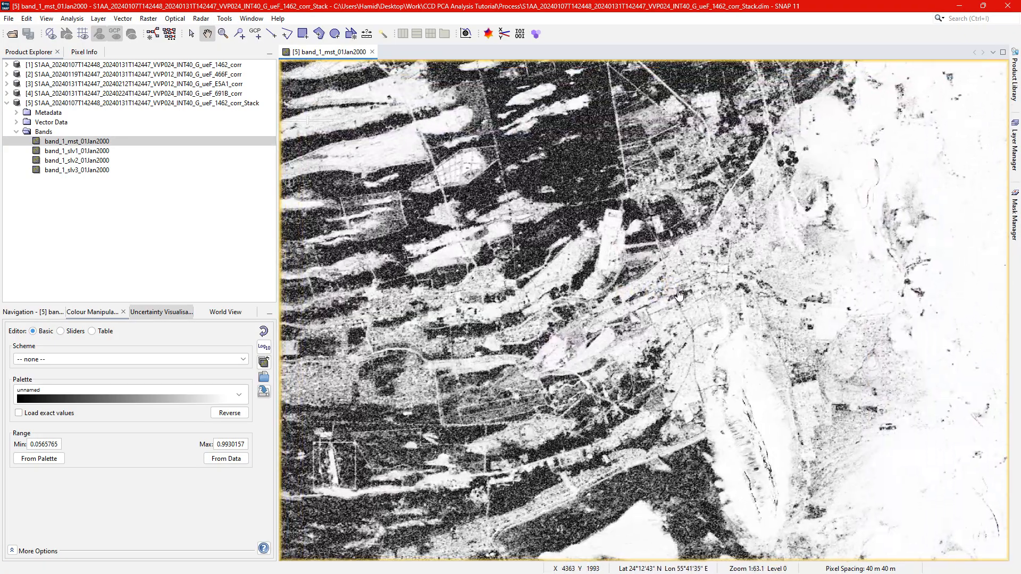
pyautogui.scroll(2, 682, 290)
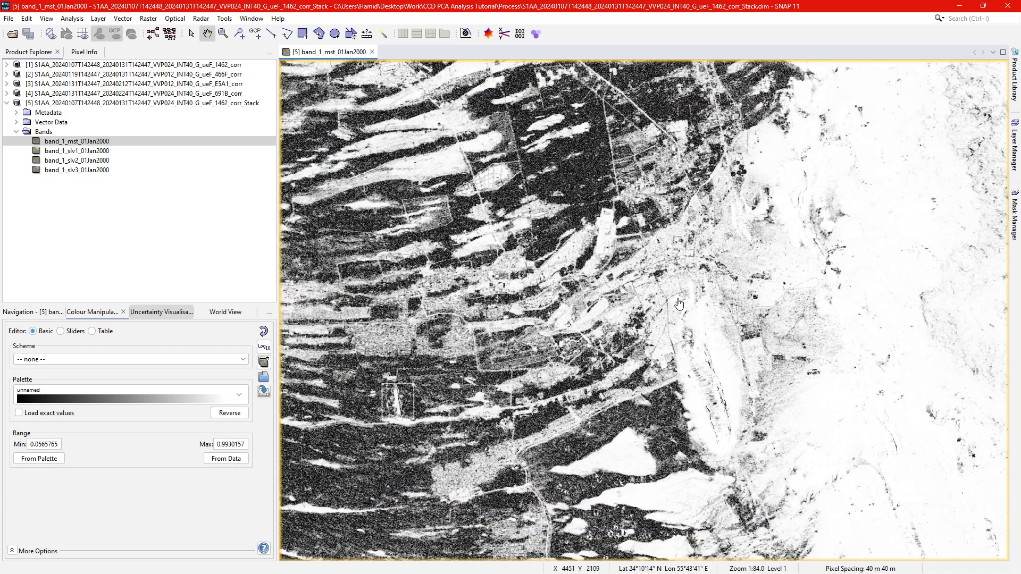
pyautogui.moveTo(670, 341); pyautogui.dragTo(665, 276)
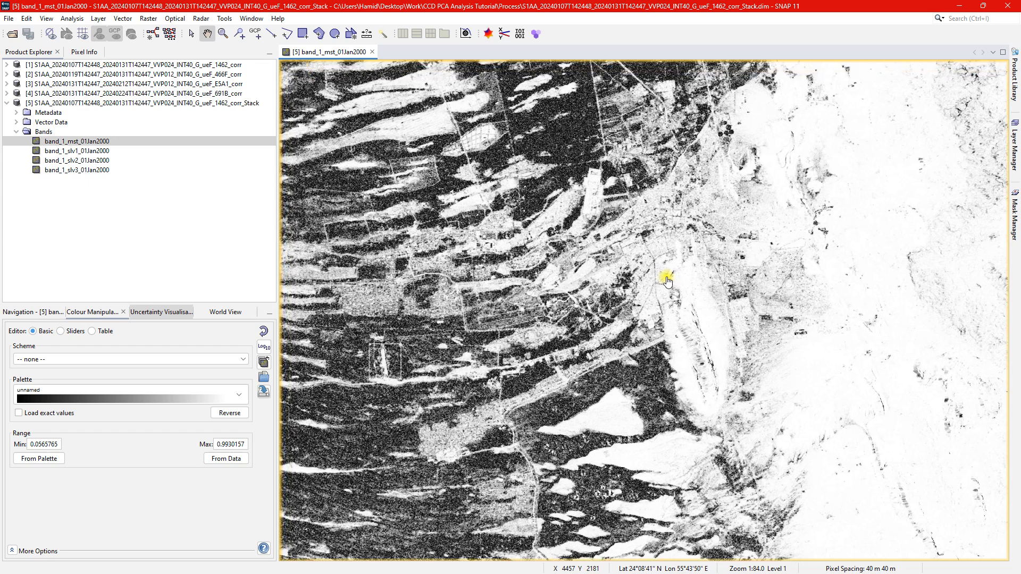
pyautogui.click(151, 19)
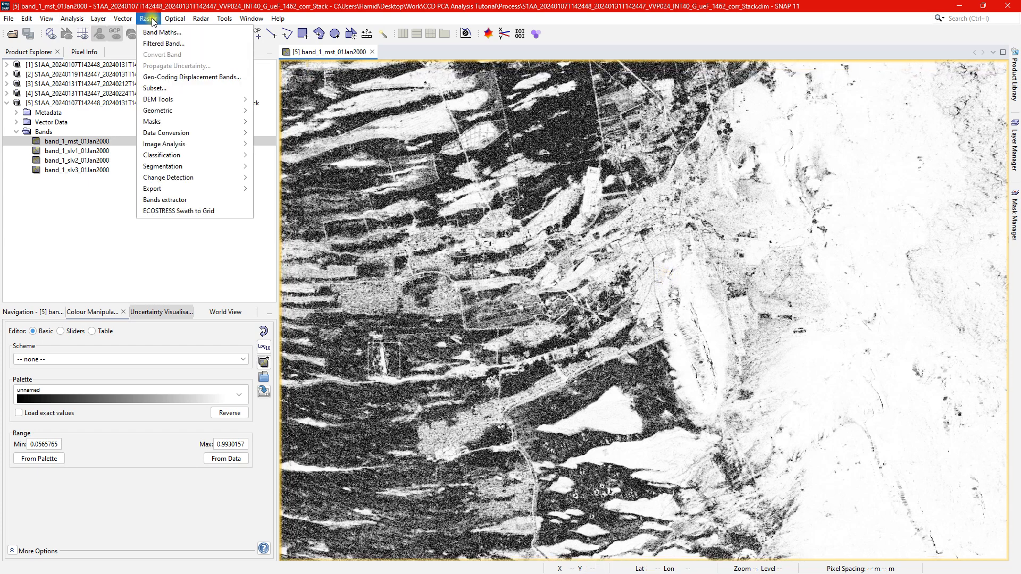
pyautogui.click(186, 90)
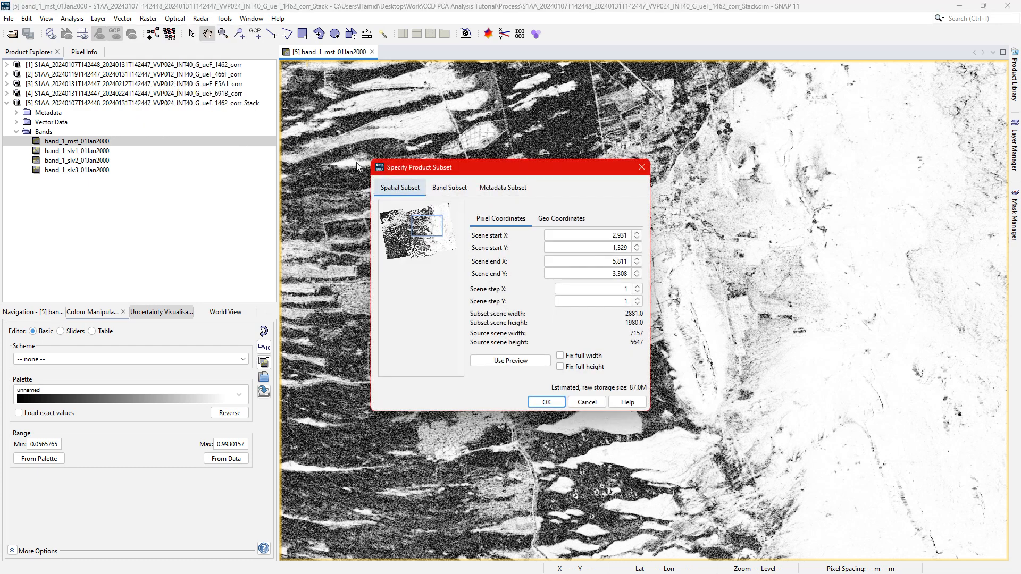
pyautogui.click(558, 405)
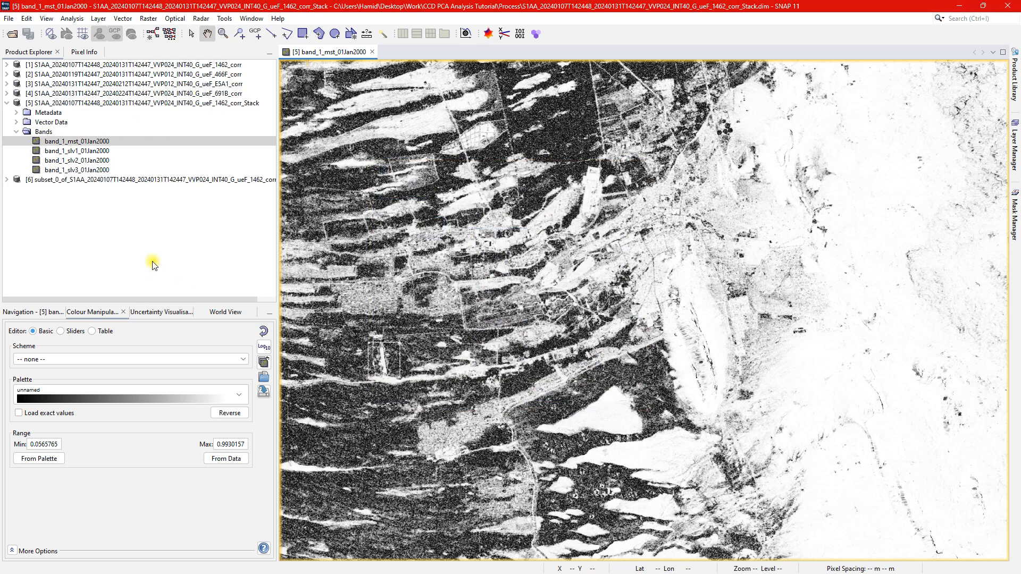
# Save the subset product as subset_corr_Stack.dim in BEAM-DIMAP format in the Coh Files folder.
pyautogui.rightClick(192, 180)
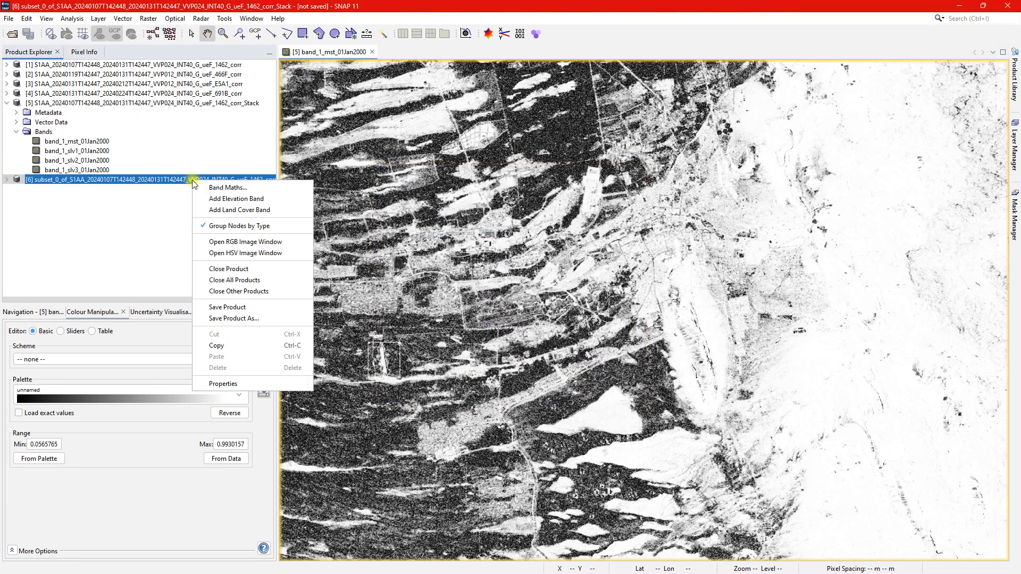
pyautogui.click(248, 311)
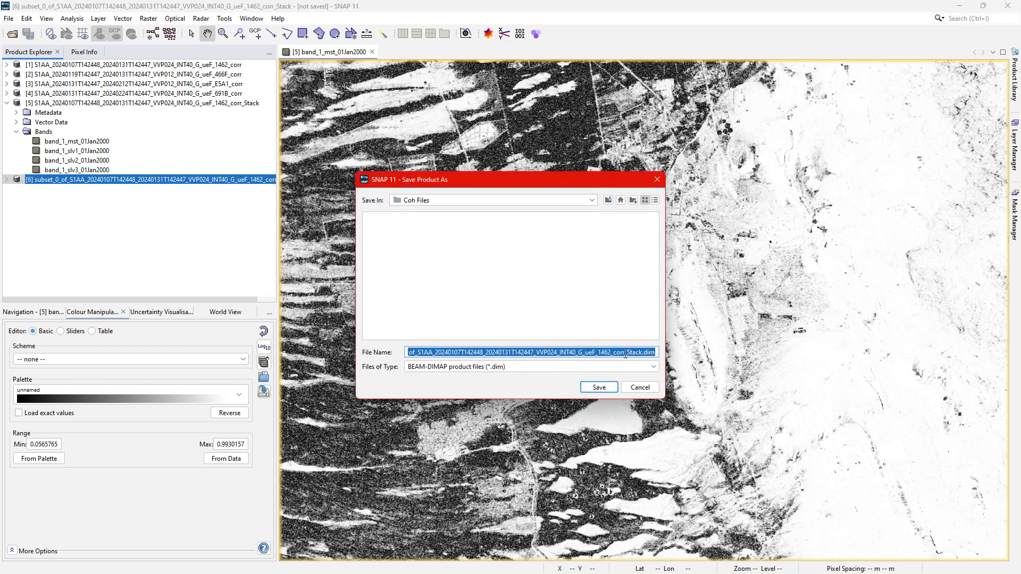
pyautogui.moveTo(616, 354); pyautogui.dragTo(407, 354)
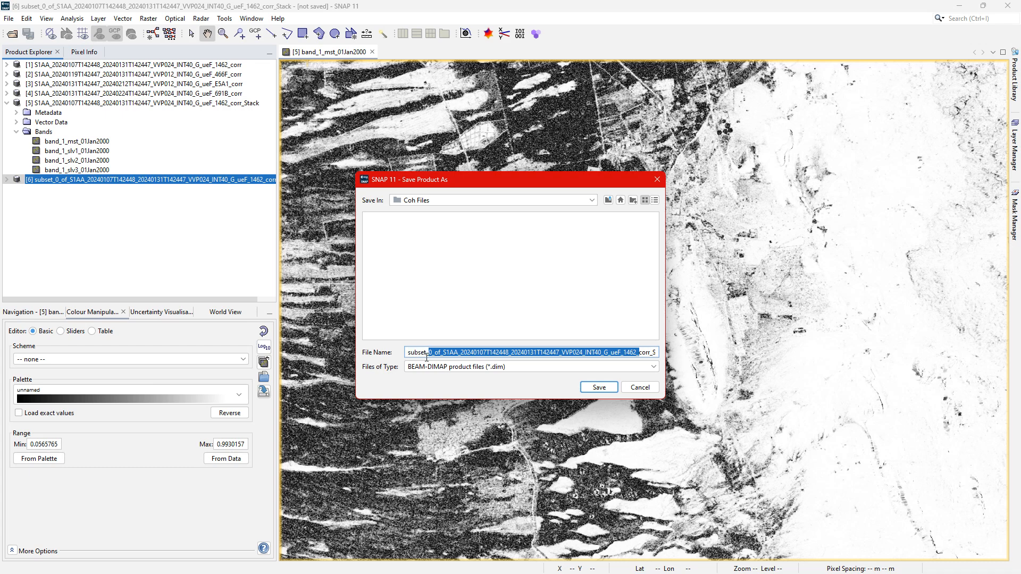
pyautogui.press('BackSpace')
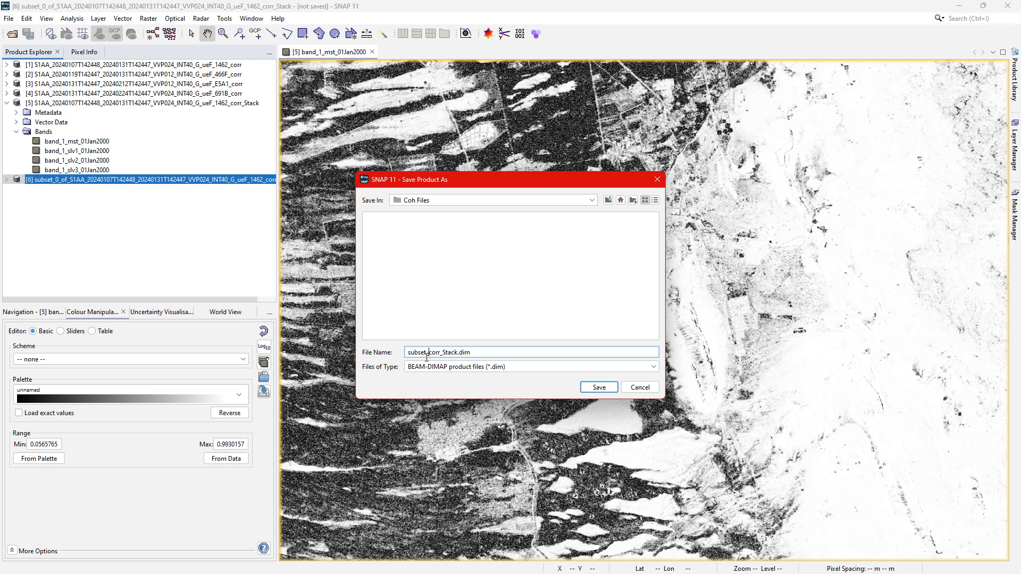
pyautogui.click(599, 386)
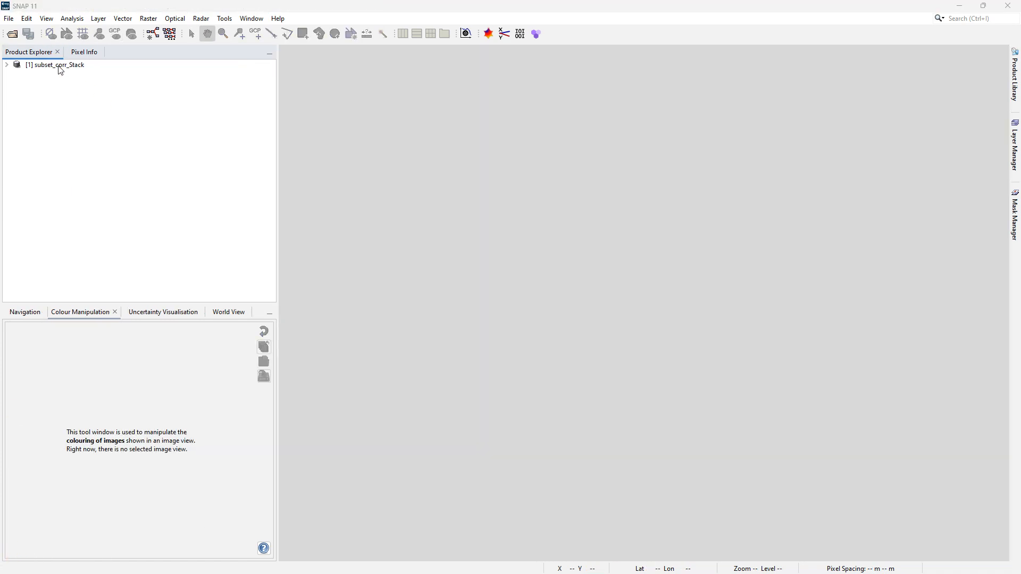
# Display the mst, slv1, slv2 and slv3 coherence bands of subset_corr_Stack and tile their views side by side.
pyautogui.doubleClick(58, 66)
pyautogui.doubleClick(40, 97)
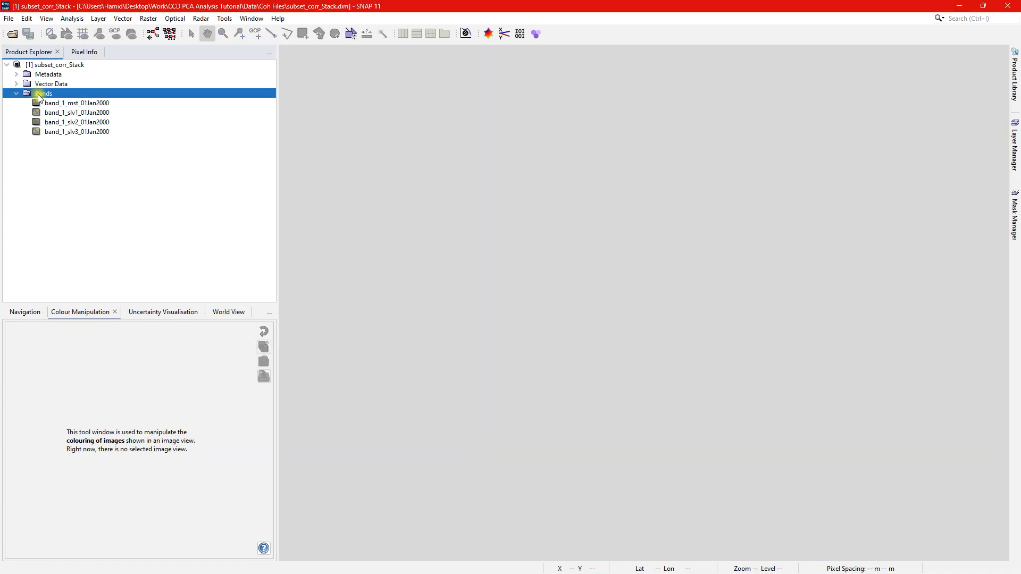
pyautogui.doubleClick(88, 104)
pyautogui.doubleClick(91, 113)
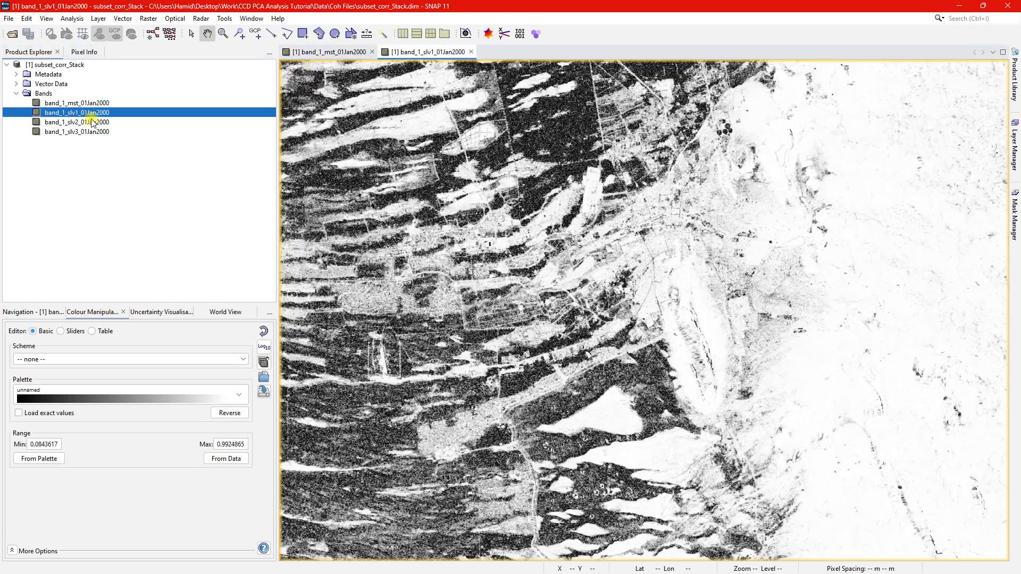
pyautogui.doubleClick(94, 122)
pyautogui.doubleClick(97, 131)
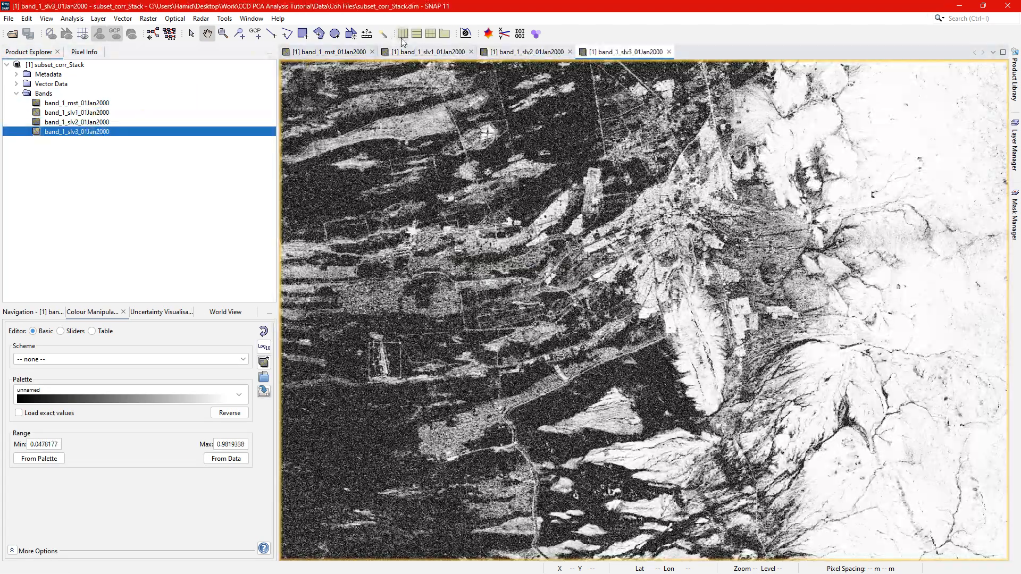
pyautogui.click(401, 35)
# Compare the four coherence bands over the city and the desert drainage channels, examining where coherence drops between pre- and post-flood pairs.
pyautogui.moveTo(436, 230); pyautogui.dragTo(295, 240)
pyautogui.moveTo(382, 239); pyautogui.dragTo(288, 280)
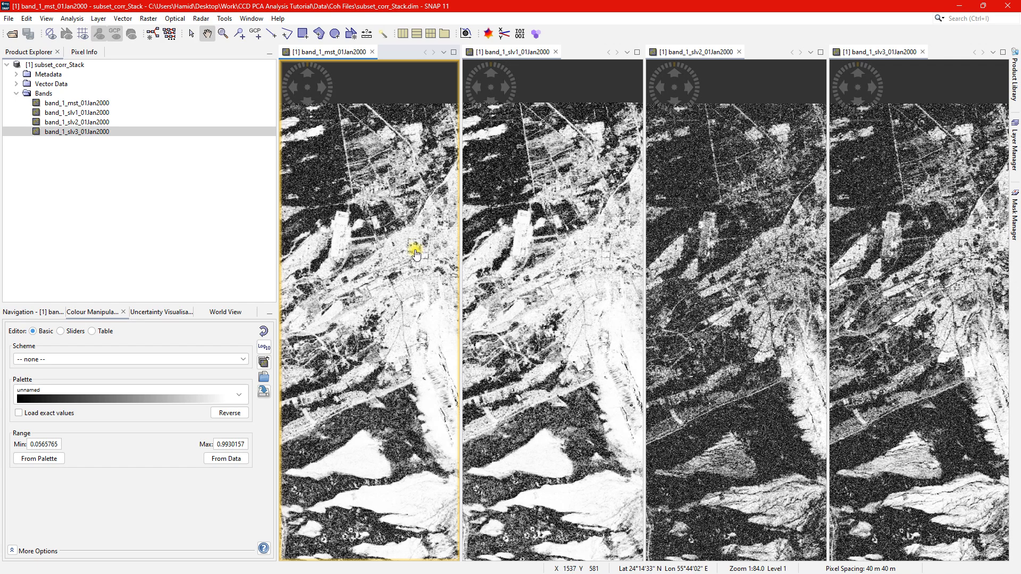
pyautogui.moveTo(414, 248); pyautogui.dragTo(287, 187)
pyautogui.scroll(-4, 401, 269)
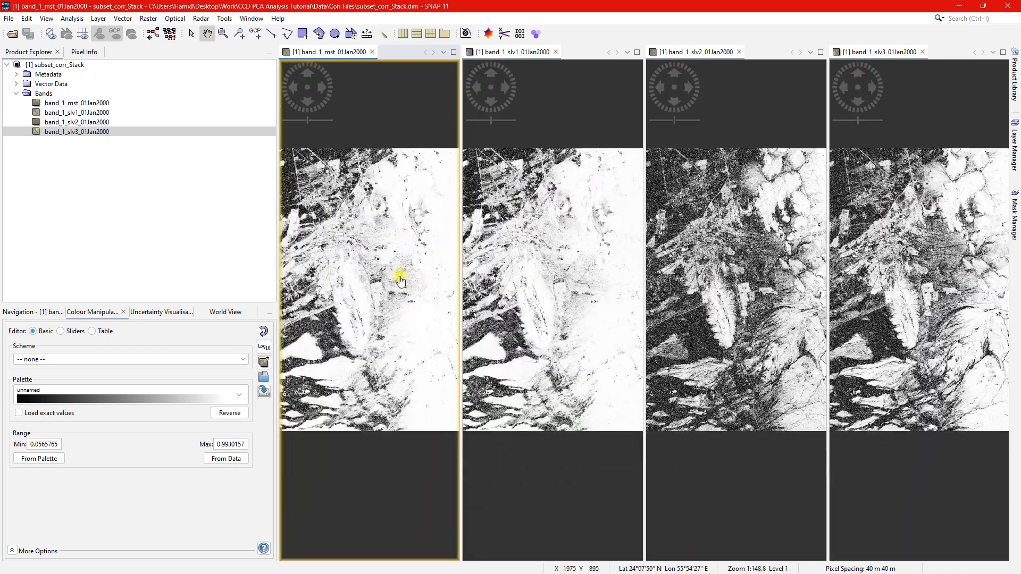
pyautogui.moveTo(399, 277); pyautogui.dragTo(377, 295)
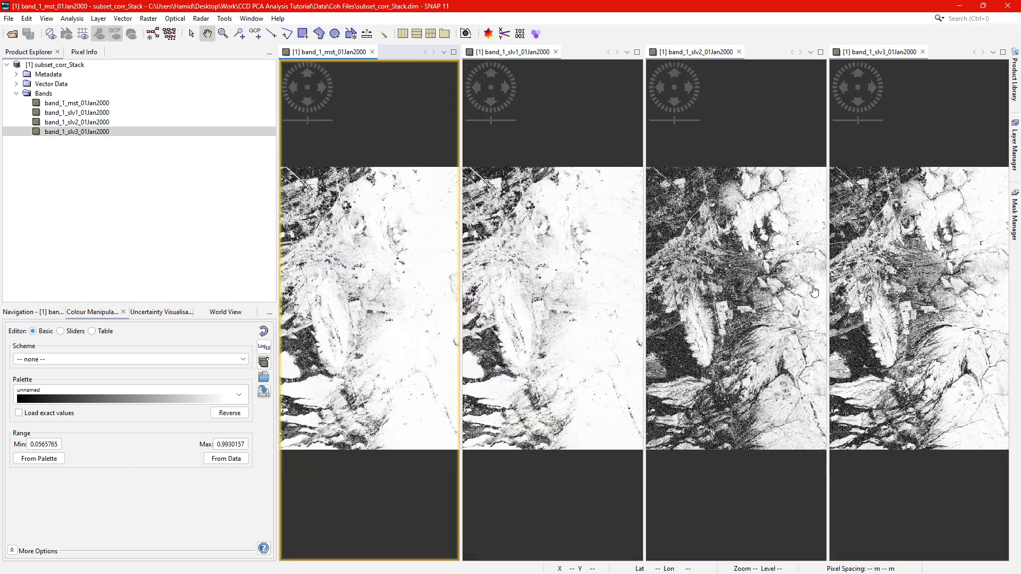
pyautogui.click(782, 388)
pyautogui.scroll(10, 761, 380)
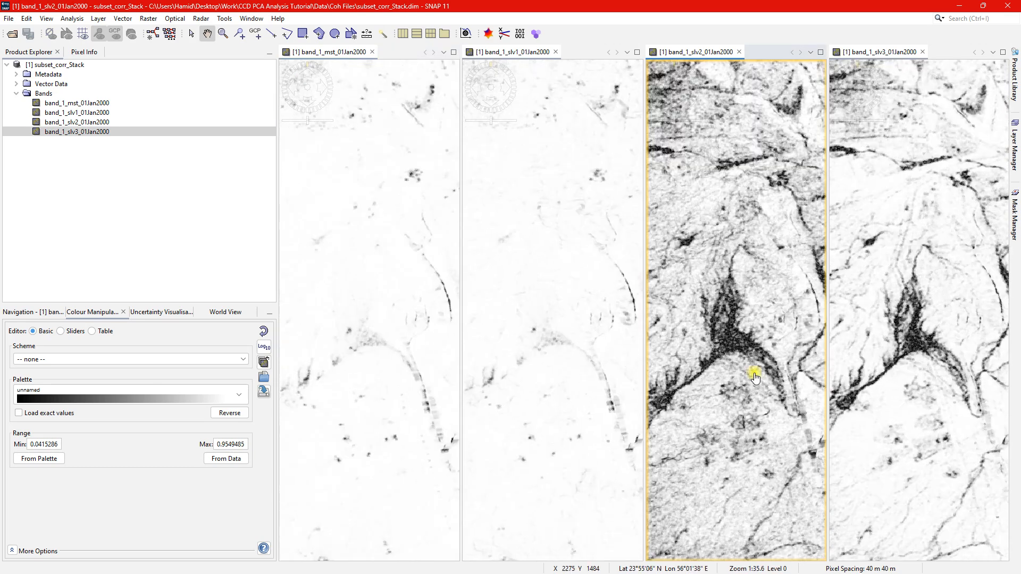
pyautogui.moveTo(755, 378); pyautogui.dragTo(747, 309)
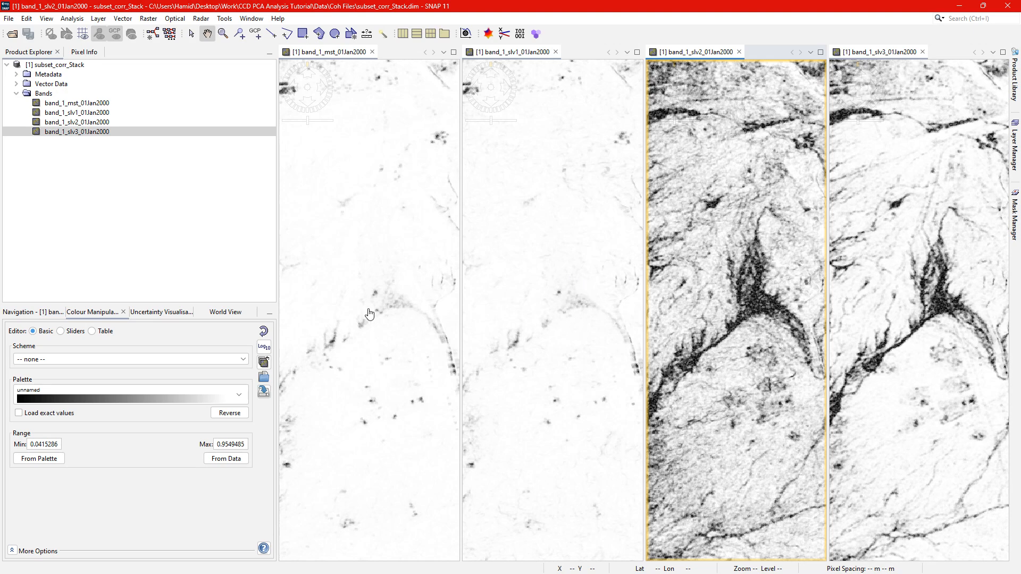
pyautogui.moveTo(384, 305); pyautogui.dragTo(394, 358)
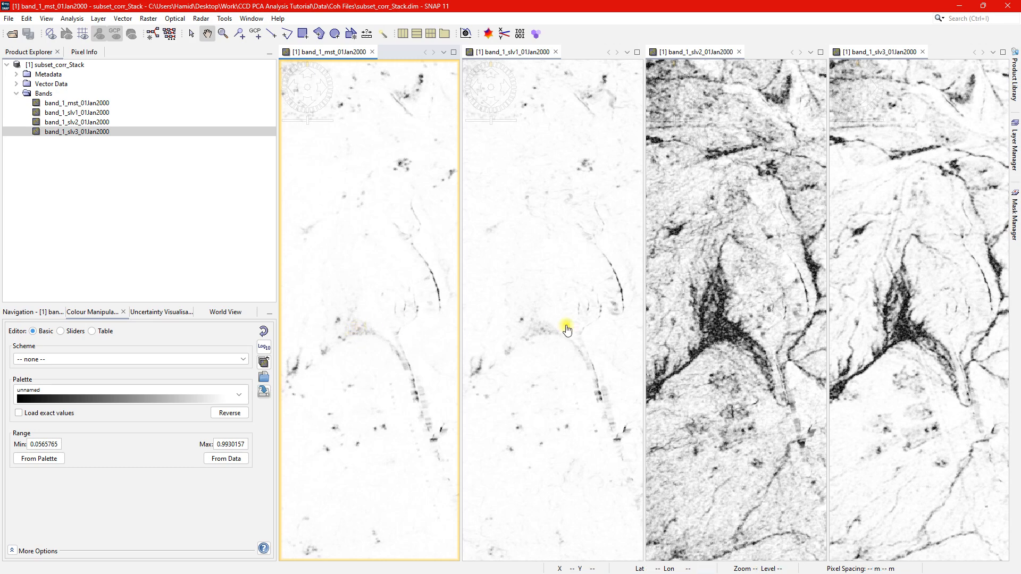
pyautogui.moveTo(553, 395); pyautogui.dragTo(575, 369)
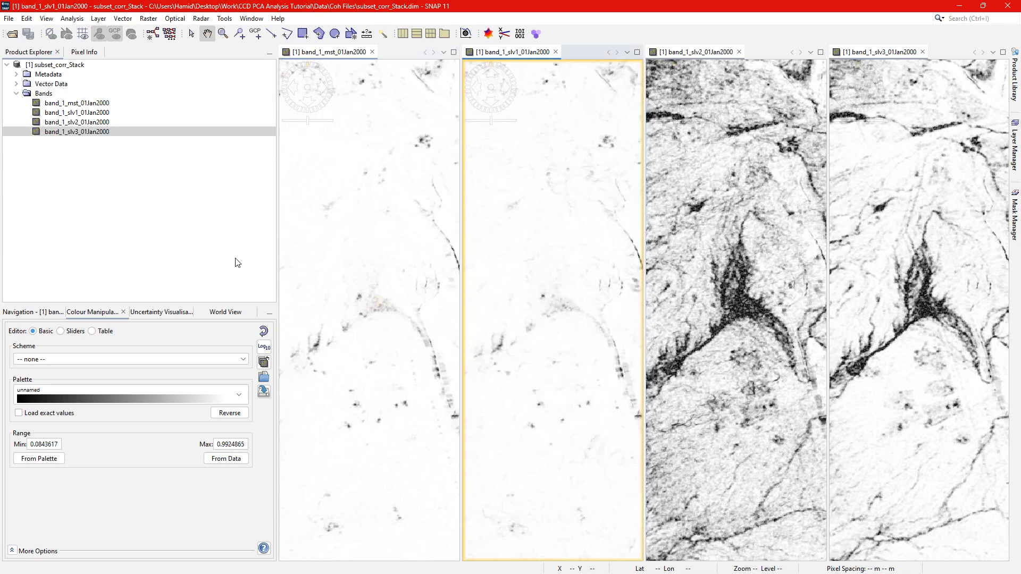
# Start a Band Maths band named Mean_Pre in subset_corr_Stack, stored as real data instead of virtual.
pyautogui.click(66, 66)
pyautogui.rightClick(67, 69)
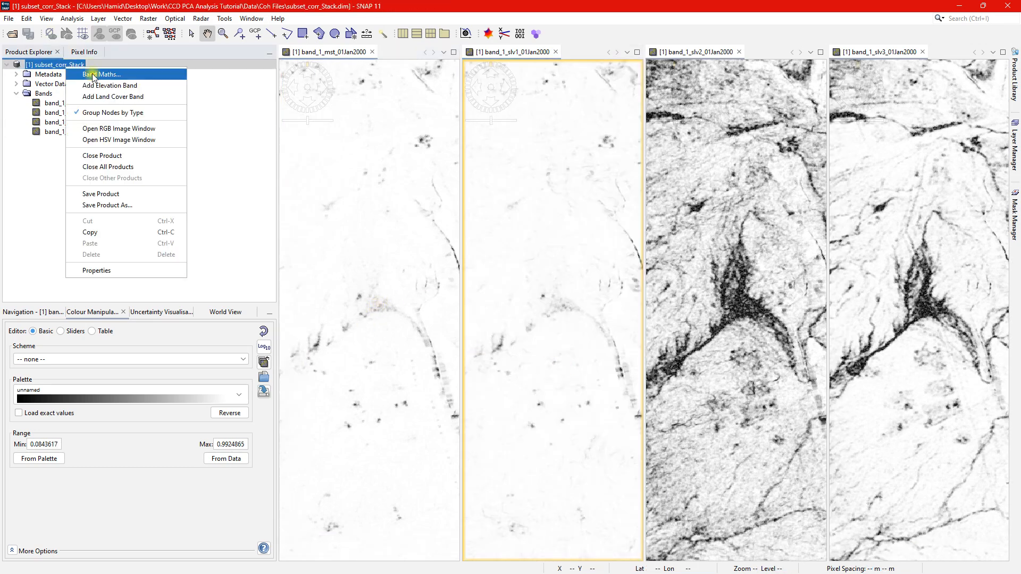
pyautogui.click(91, 74)
pyautogui.moveTo(553, 230); pyautogui.dragTo(434, 226)
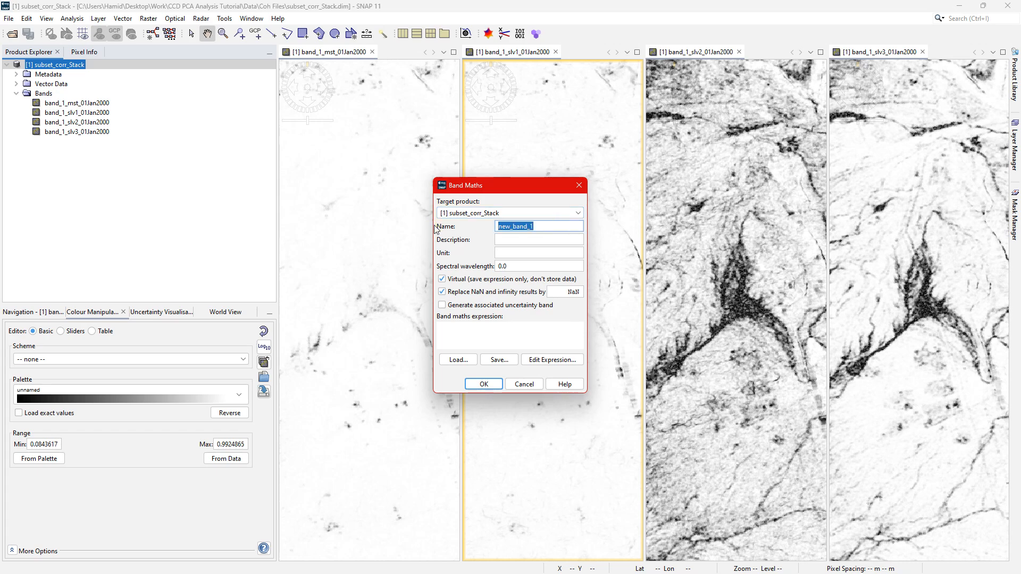
pyautogui.write('Mean_Pre')
pyautogui.click(442, 280)
# Define Mean_Pre with the expression (band_1_mst_01Jan2000 + band_1_slv1_01Jan2000)/2 and create the band.
pyautogui.click(553, 360)
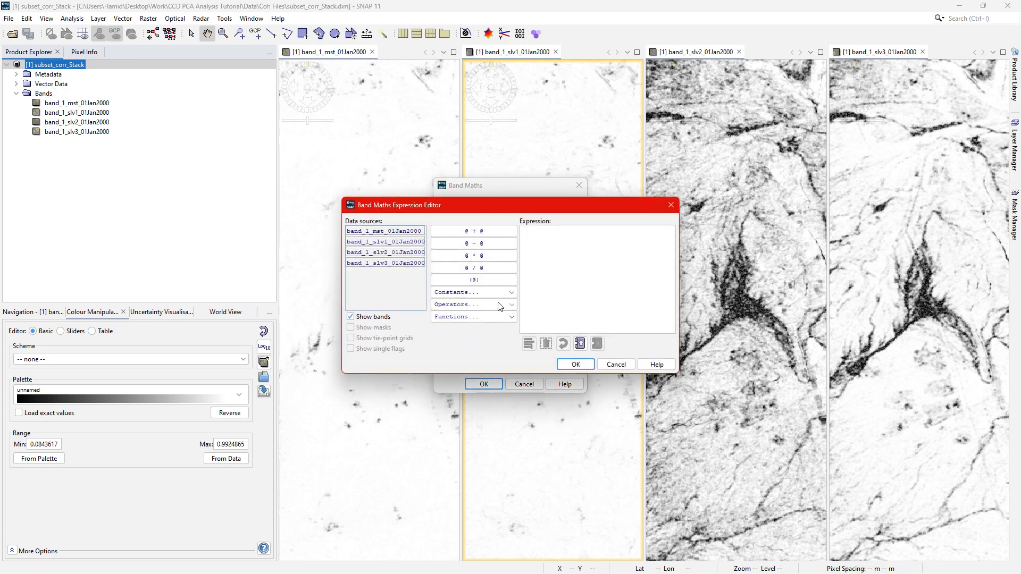
pyautogui.click(578, 236)
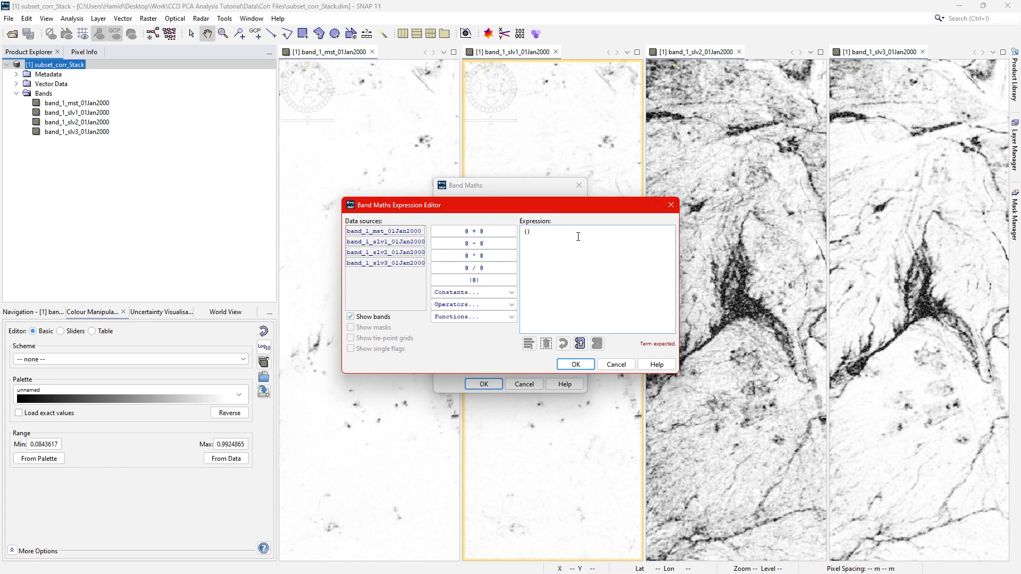
pyautogui.click(381, 233)
pyautogui.click(446, 232)
pyautogui.click(406, 241)
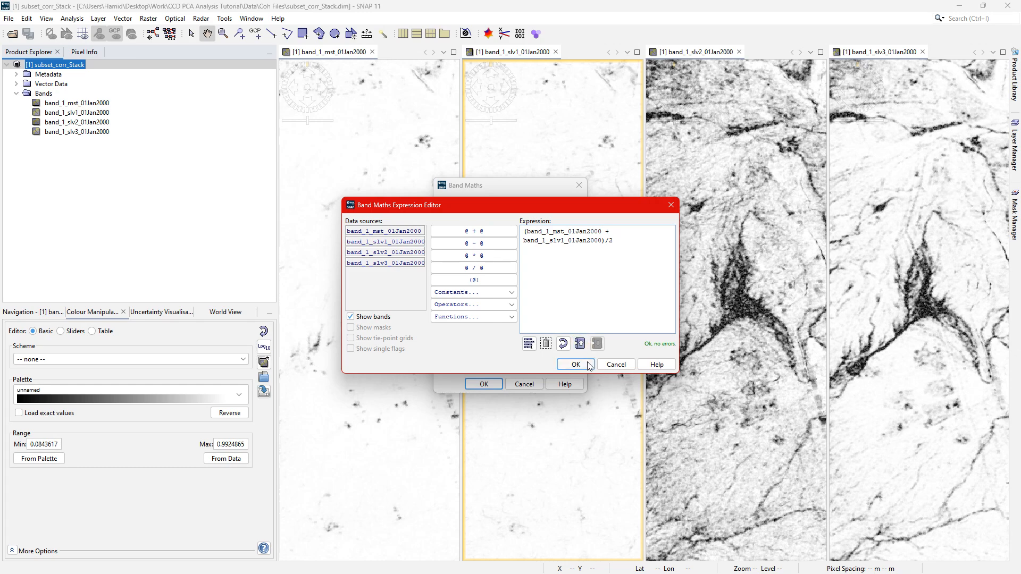
pyautogui.click(589, 366)
pyautogui.click(499, 385)
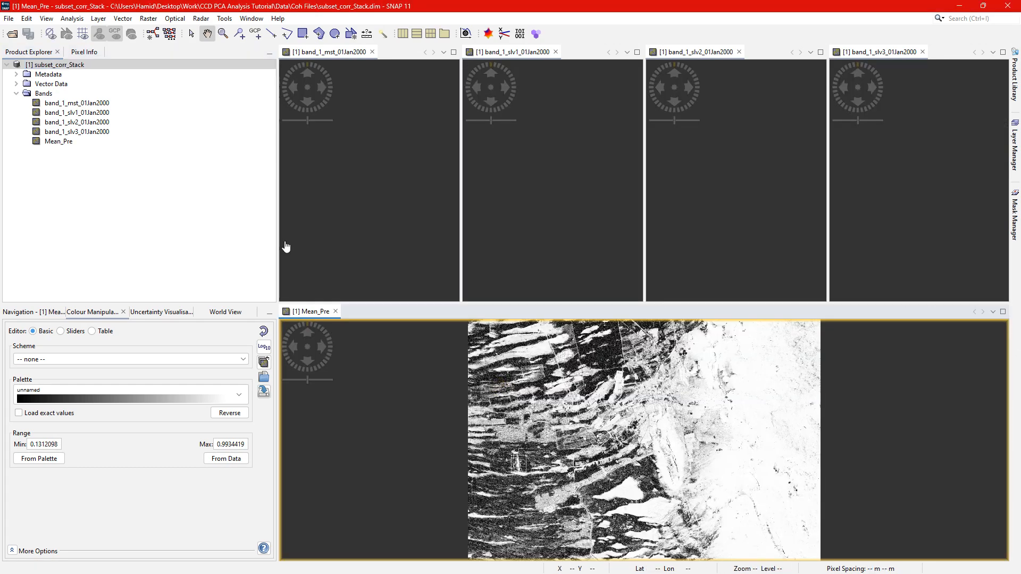
# Start another Band Maths band in subset_corr_Stack, named Mean_Post and stored as real data instead of virtual.
pyautogui.rightClick(69, 66)
pyautogui.click(88, 73)
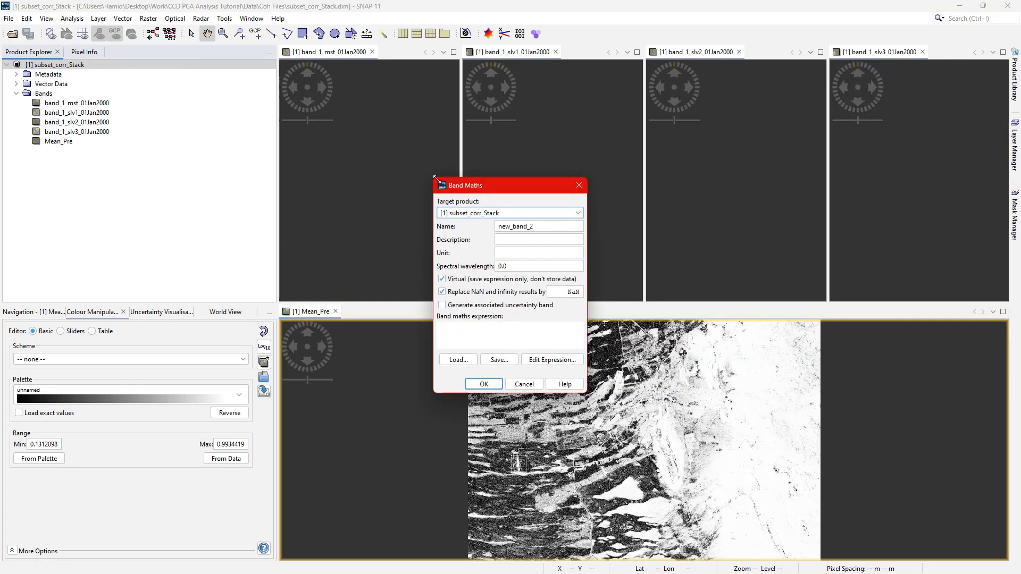
pyautogui.moveTo(531, 228); pyautogui.dragTo(439, 227)
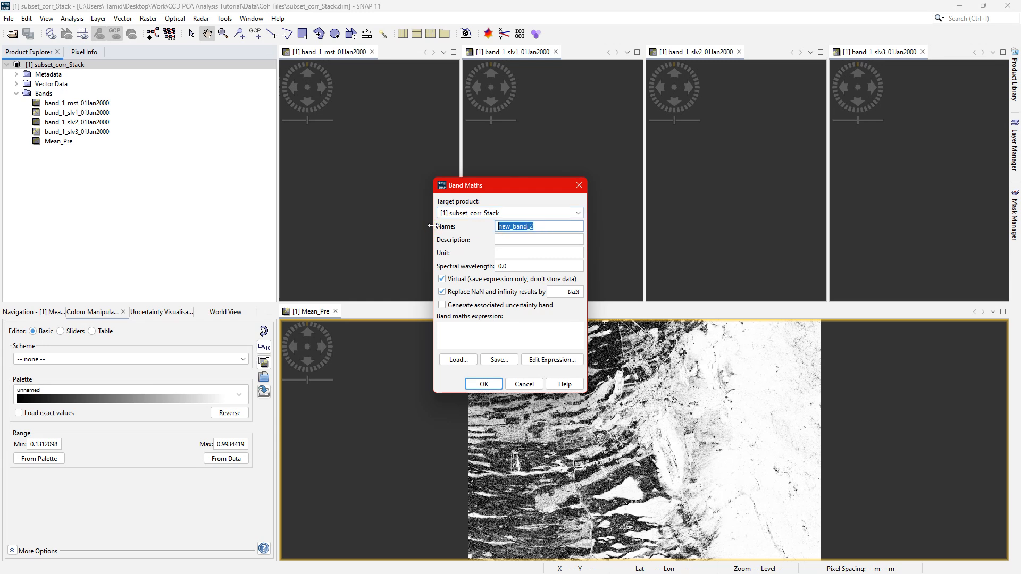
pyautogui.write('Mean_Pre')
pyautogui.click(519, 326)
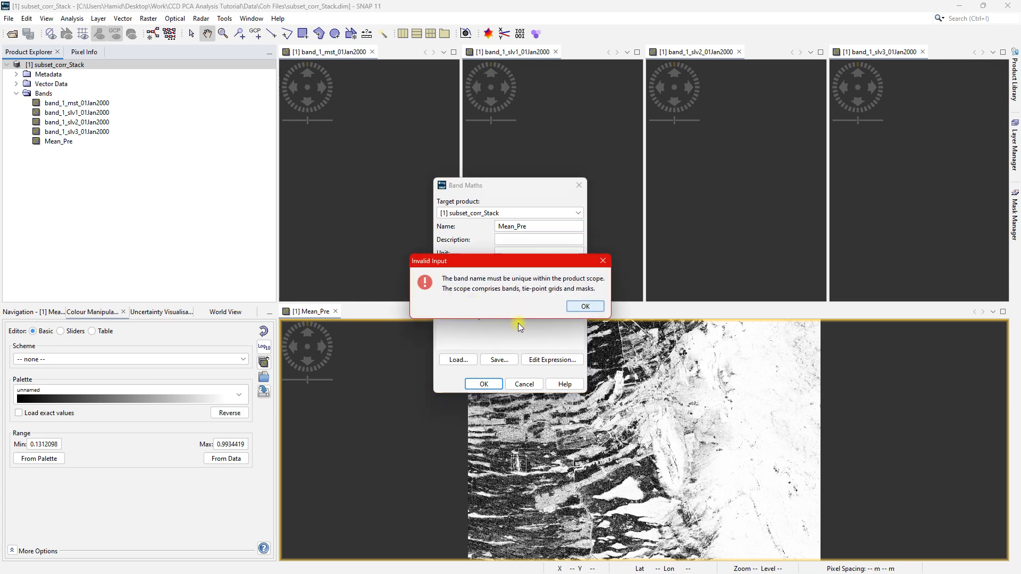
pyautogui.click(601, 303)
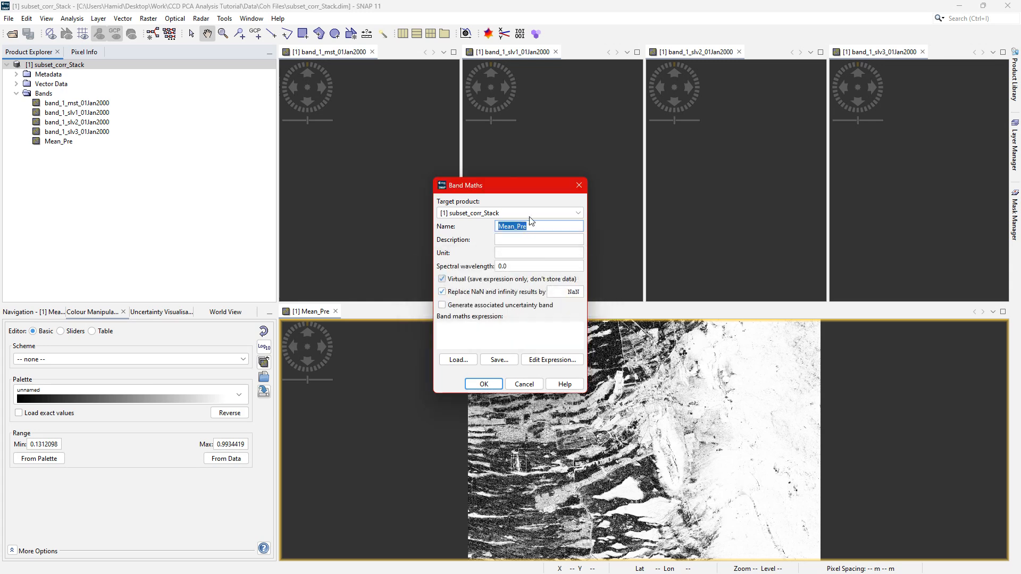
pyautogui.click(538, 225)
# Define Mean_Post with the expression (band_1_slv2_01Jan2000 + band_1_slv3_01Jan2000)/2 and create the band.
pyautogui.click(547, 360)
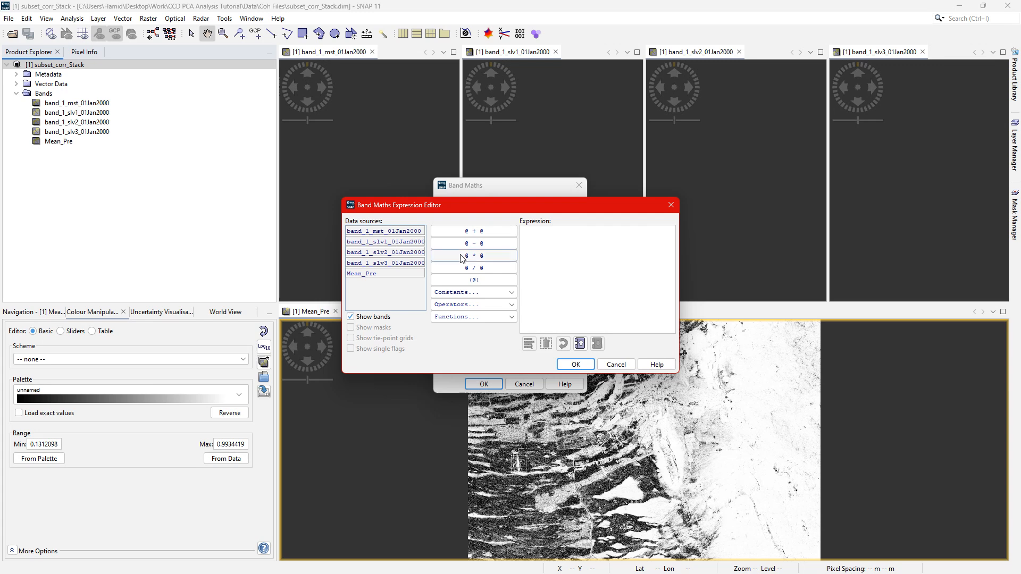
pyautogui.click(529, 243)
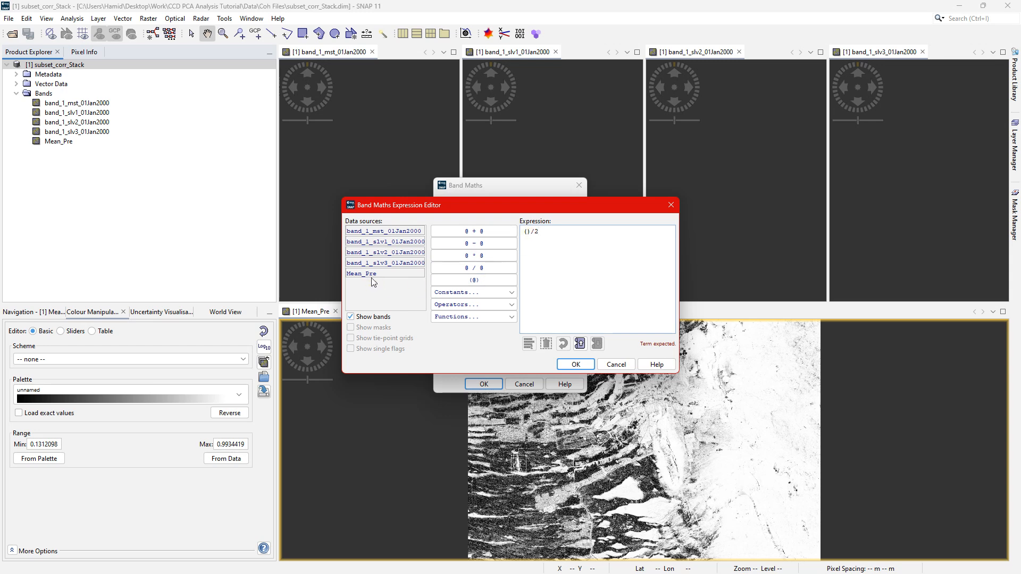
pyautogui.click(385, 253)
pyautogui.click(485, 234)
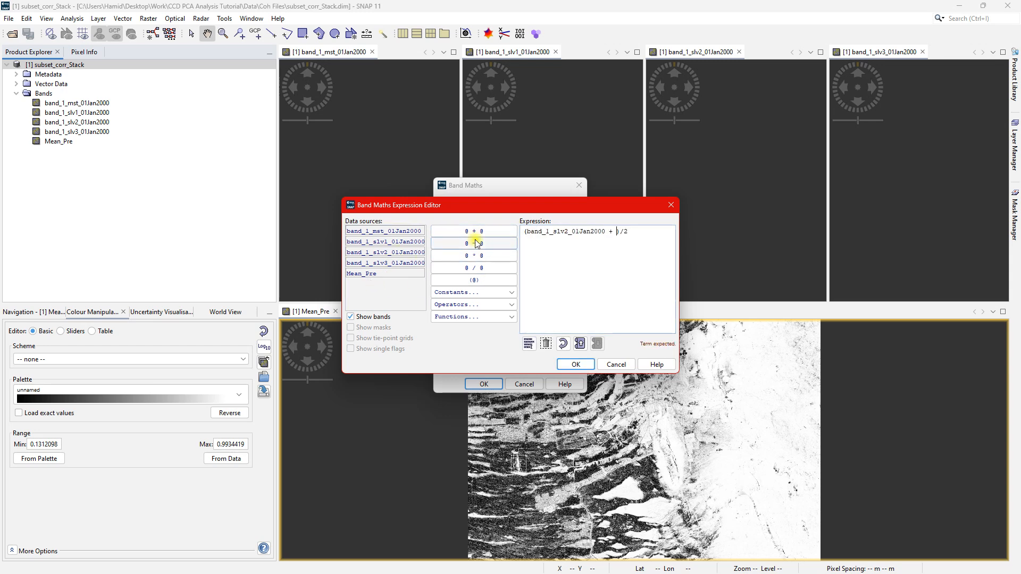
pyautogui.click(416, 262)
pyautogui.click(576, 364)
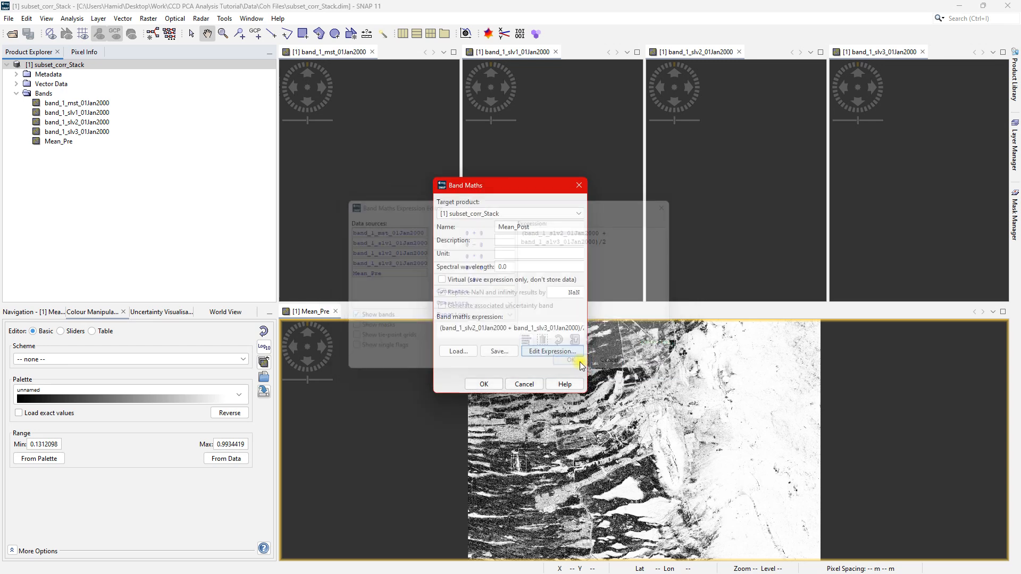
pyautogui.click(484, 383)
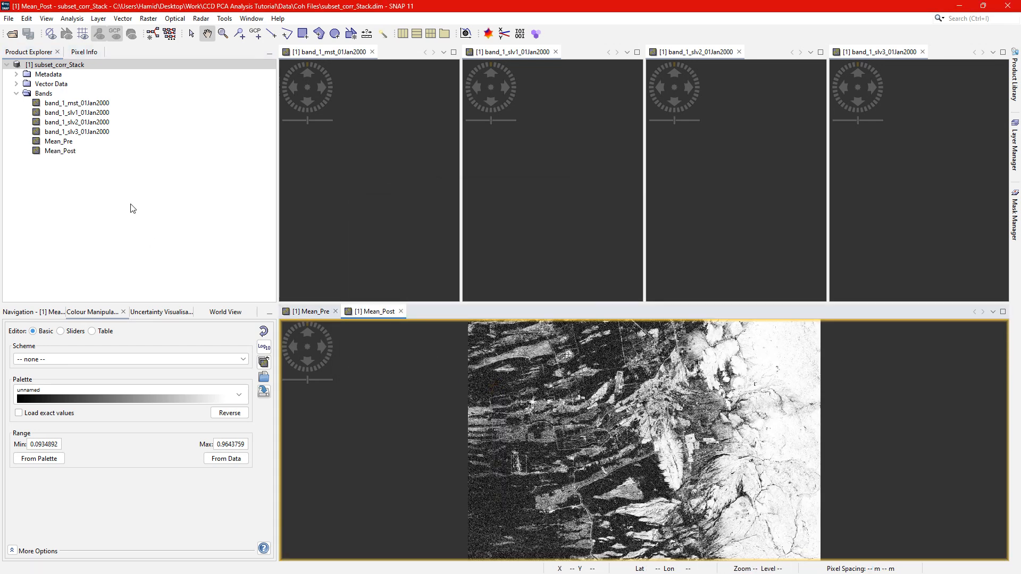
# Start a third Band Maths band in subset_corr_Stack, named Difer_pre-post and stored as real data instead of virtual.
pyautogui.rightClick(51, 65)
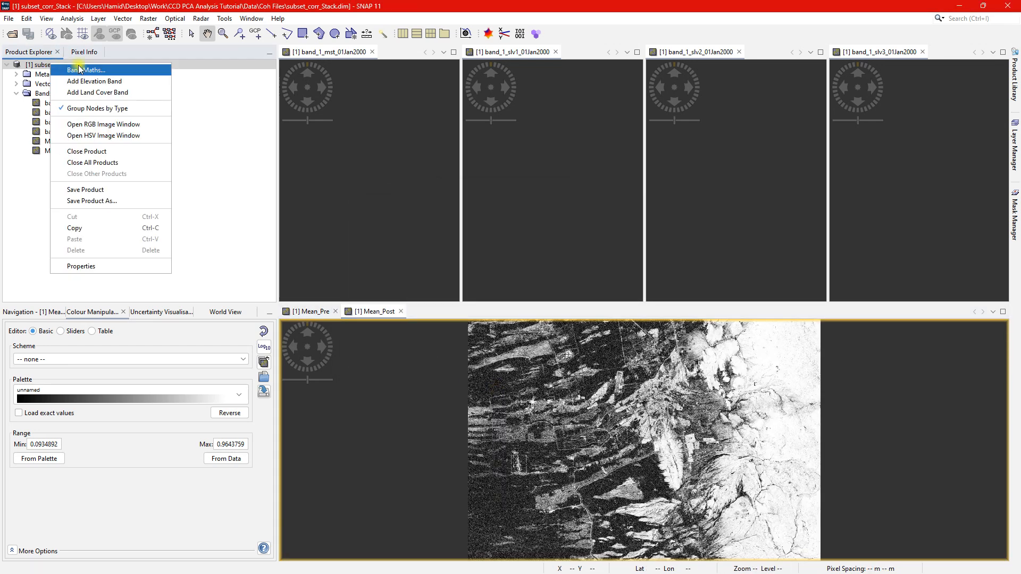
pyautogui.click(88, 70)
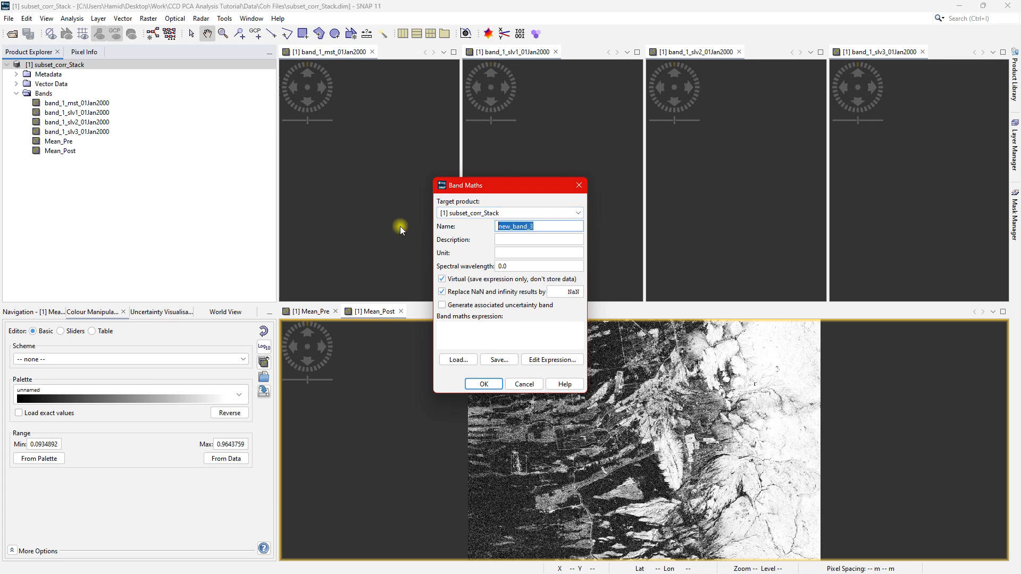
pyautogui.write('Difer_pre-post')
pyautogui.click(442, 279)
# Define Difer_pre-post with the expression Mean_Pre - Mean_Post and create the band.
pyautogui.click(556, 361)
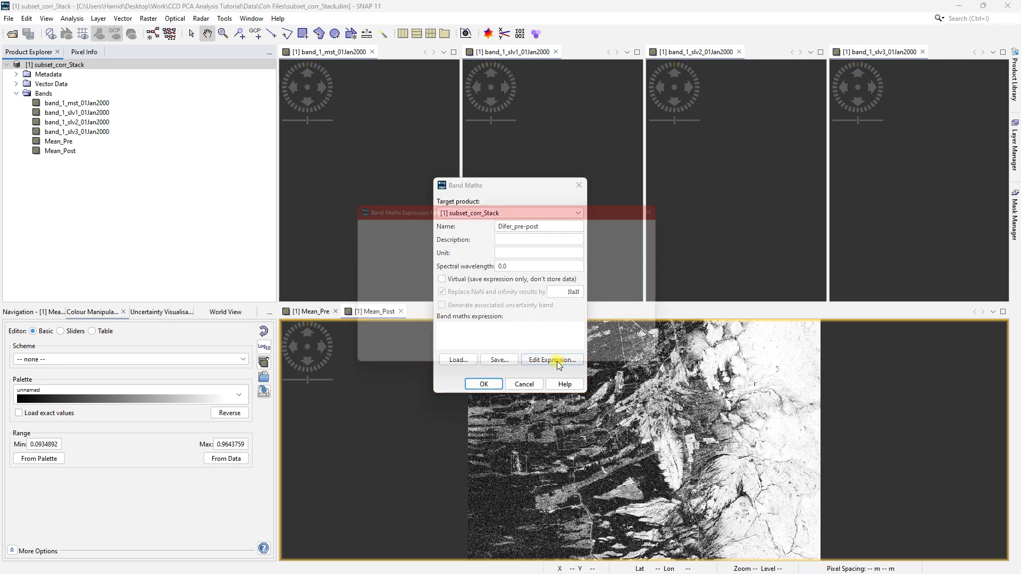
pyautogui.click(381, 273)
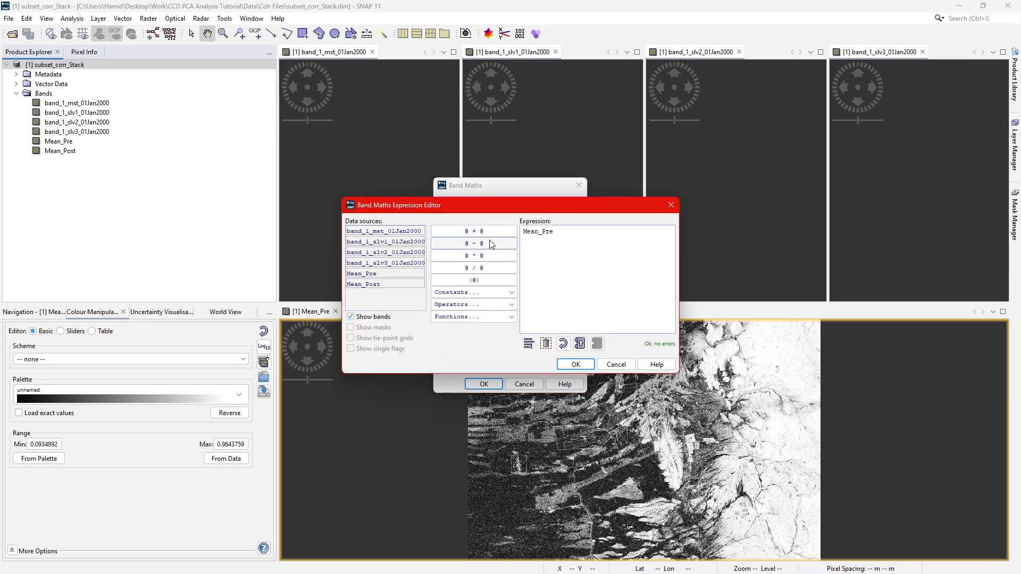
pyautogui.click(490, 244)
pyautogui.click(400, 285)
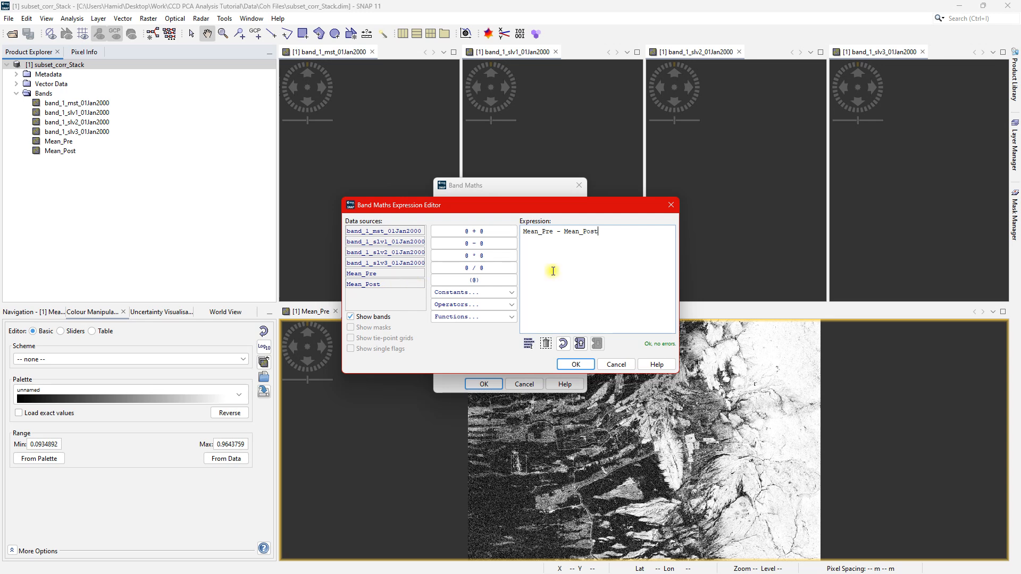
pyautogui.click(581, 367)
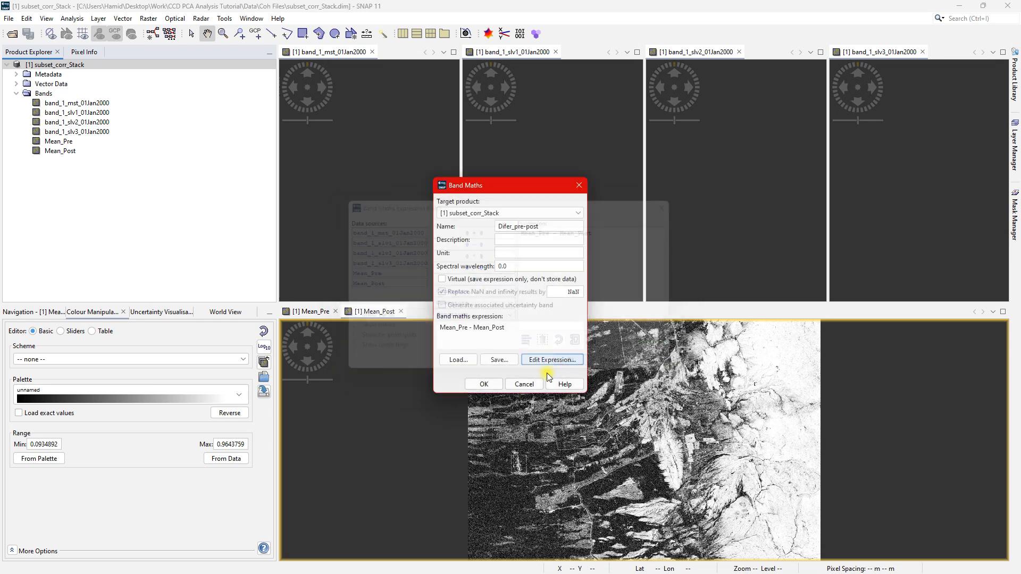
pyautogui.click(493, 390)
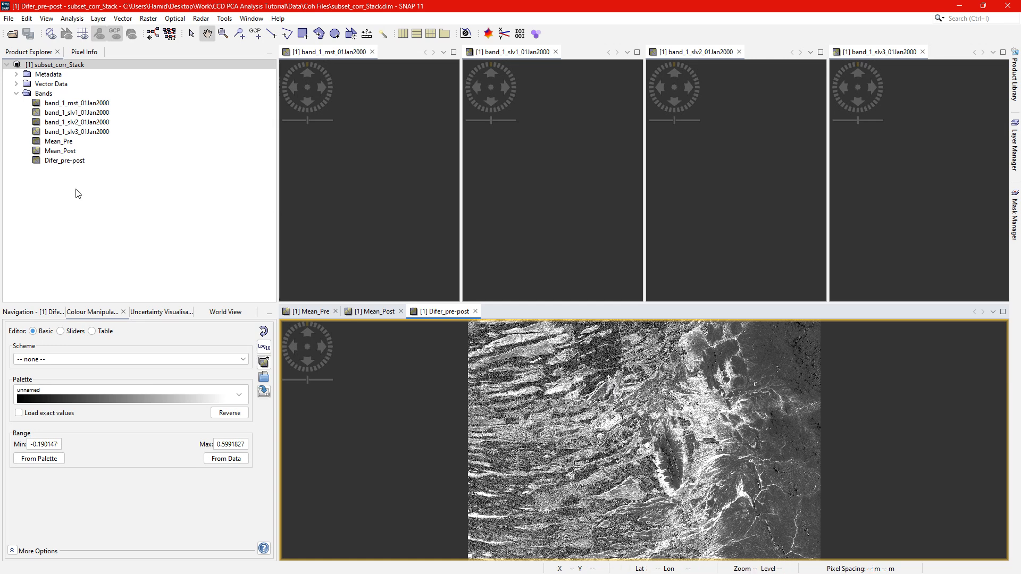
# Close the image views of the four original coherence bands, band_1_mst through band_1_slv3.
pyautogui.click(372, 51)
pyautogui.click(372, 52)
pyautogui.click(374, 52)
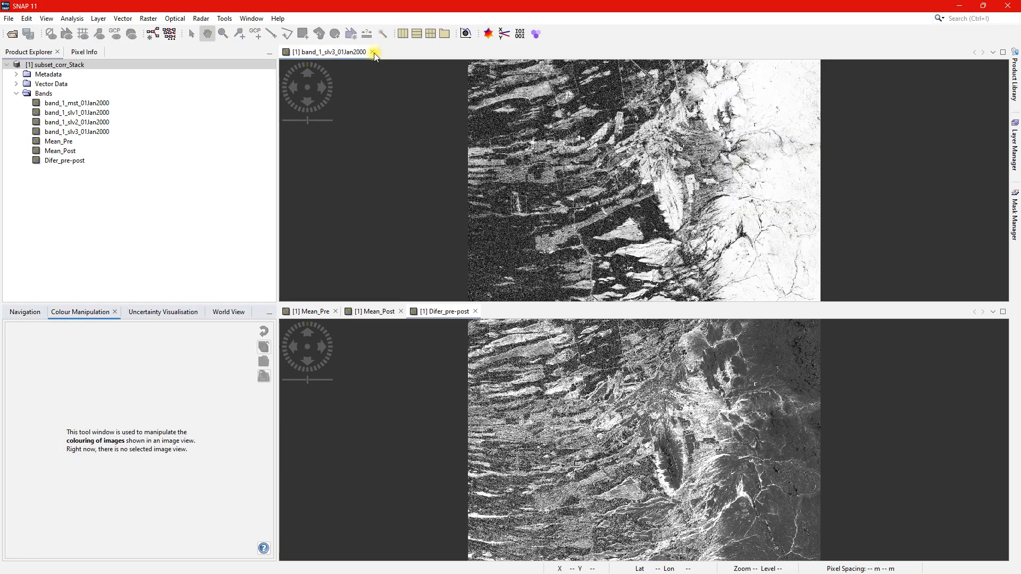
pyautogui.click(374, 53)
# Examine the Difer_pre-post image at overview and close range, especially the elongated ridge and the surrounding drainage channels.
pyautogui.click(675, 244)
pyautogui.scroll(-2, 691, 250)
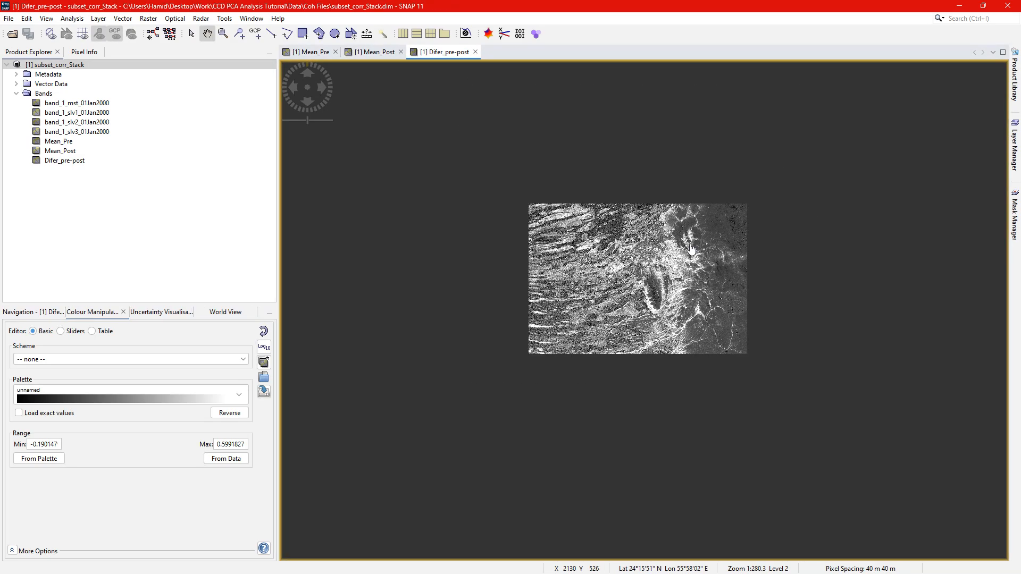
pyautogui.scroll(5, 691, 250)
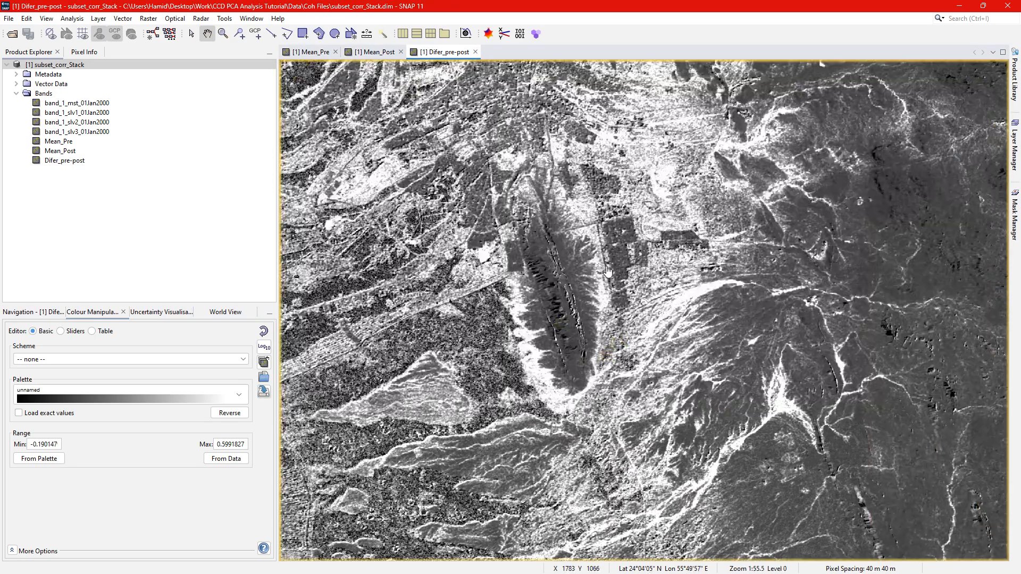
pyautogui.moveTo(608, 272); pyautogui.dragTo(686, 311)
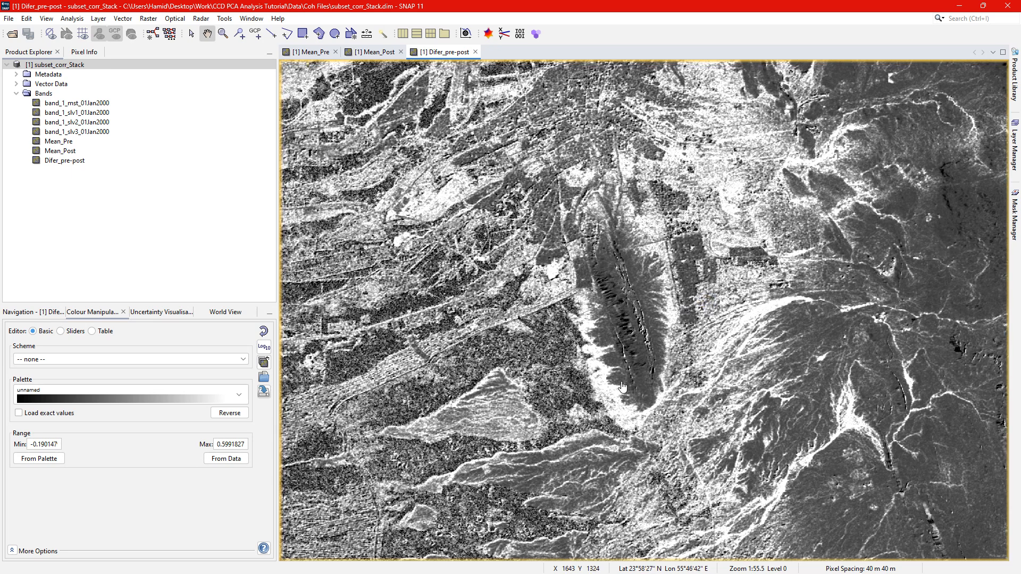
pyautogui.moveTo(772, 435); pyautogui.dragTo(745, 417)
pyautogui.moveTo(617, 313); pyautogui.dragTo(628, 380)
pyautogui.moveTo(646, 419); pyautogui.dragTo(604, 377)
pyautogui.moveTo(563, 247); pyautogui.dragTo(629, 360)
pyautogui.scroll(3, 602, 295)
pyautogui.scroll(-6, 601, 296)
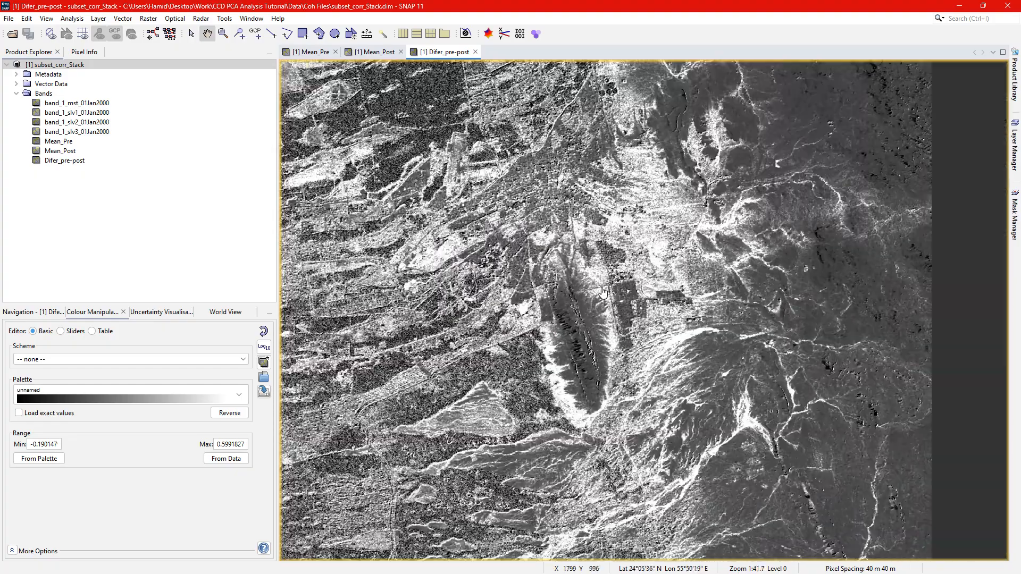
pyautogui.moveTo(507, 270); pyautogui.dragTo(607, 366)
pyautogui.moveTo(672, 402); pyautogui.dragTo(745, 330)
pyautogui.moveTo(546, 410); pyautogui.dragTo(521, 338)
pyautogui.moveTo(664, 309); pyautogui.dragTo(608, 419)
pyautogui.moveTo(732, 417); pyautogui.dragTo(675, 407)
pyautogui.scroll(7, 740, 399)
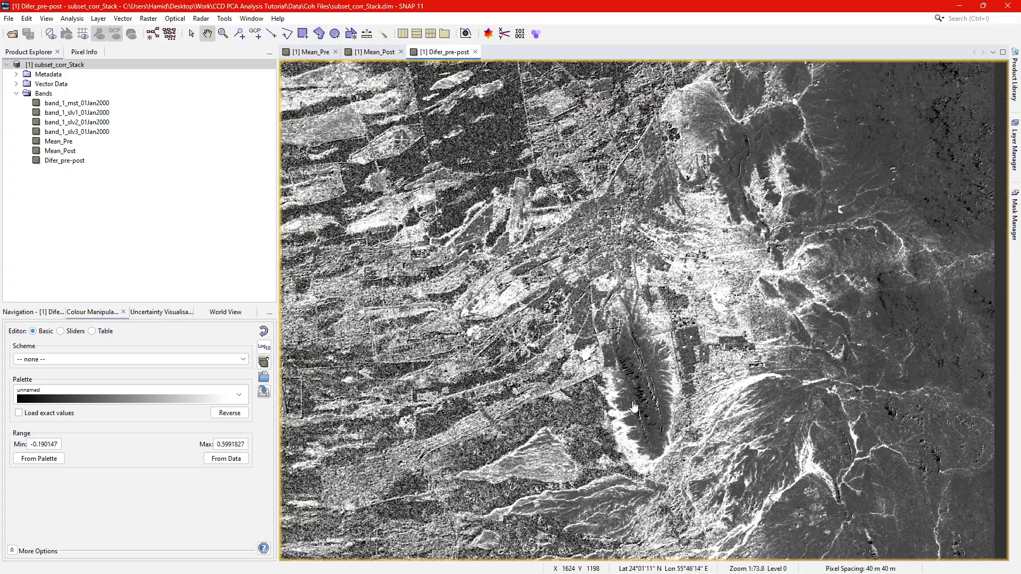
pyautogui.scroll(-5, 646, 406)
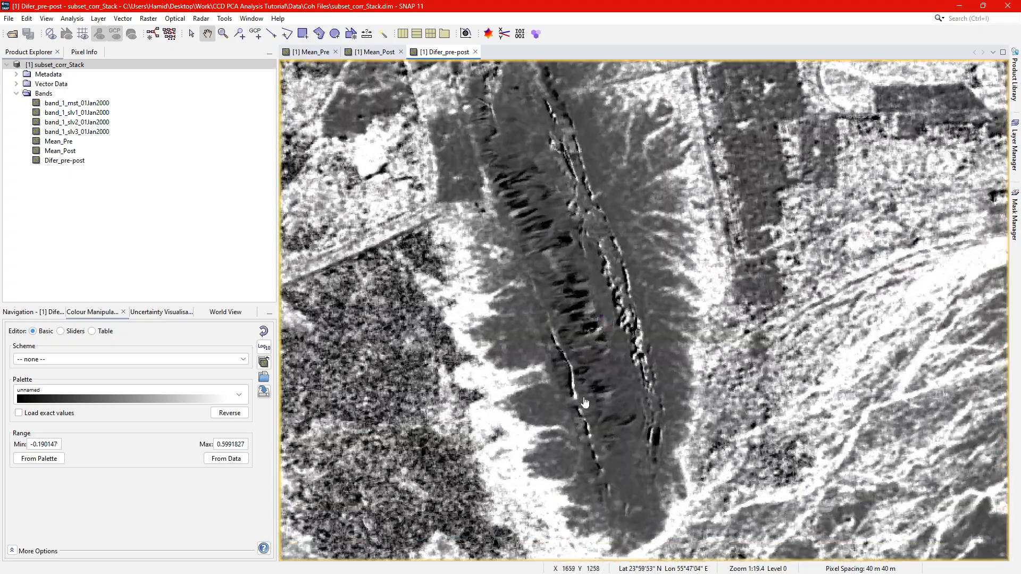
pyautogui.scroll(-3, 530, 332)
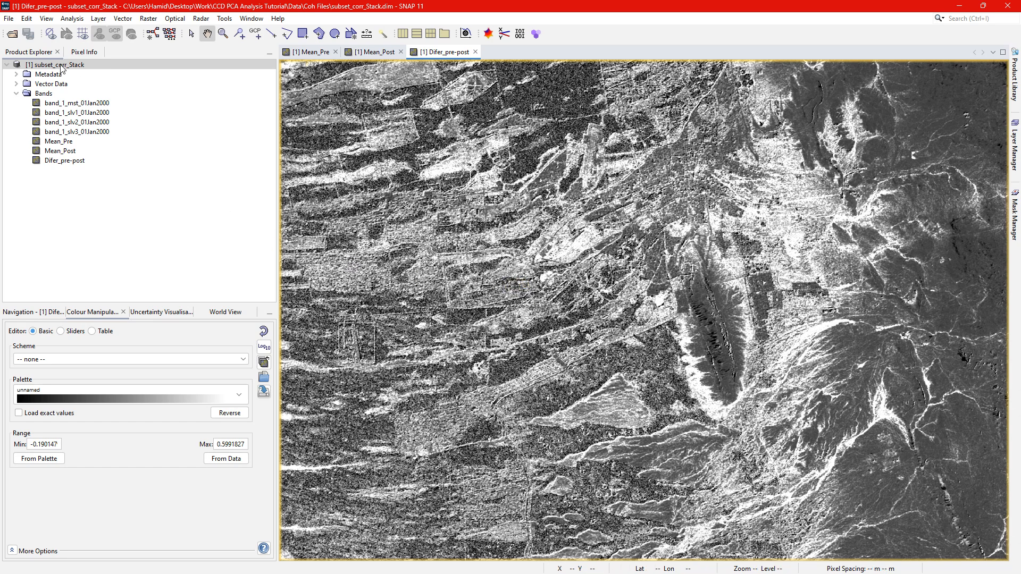
# Set up a Principal Component Analysis of subset_corr_Stack with Mean_Pre, Mean_Post and Difer_pre-post as source bands.
pyautogui.click(148, 18)
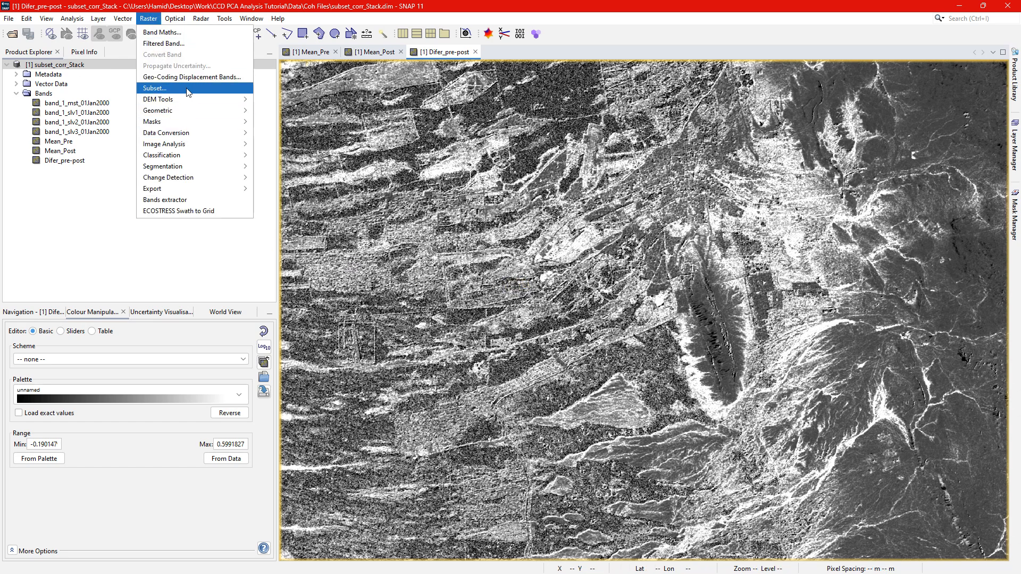
pyautogui.moveTo(197, 143)
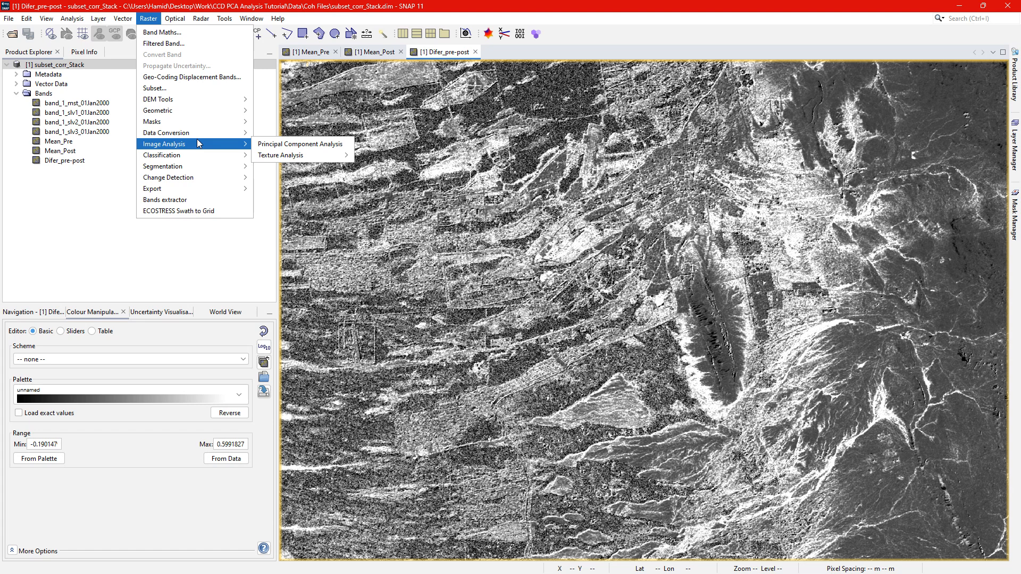
pyautogui.click(264, 141)
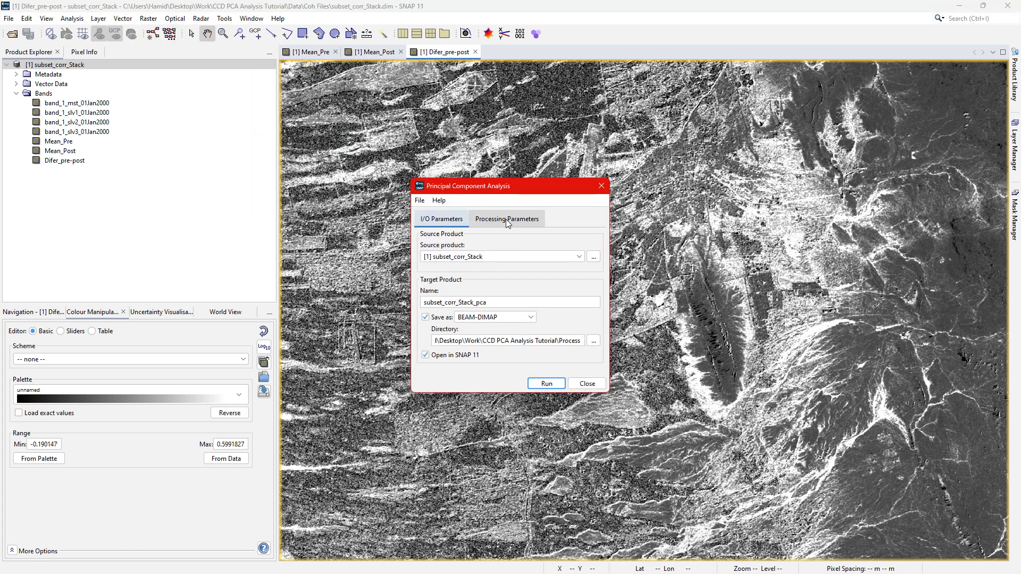
pyautogui.click(508, 223)
pyautogui.click(531, 276)
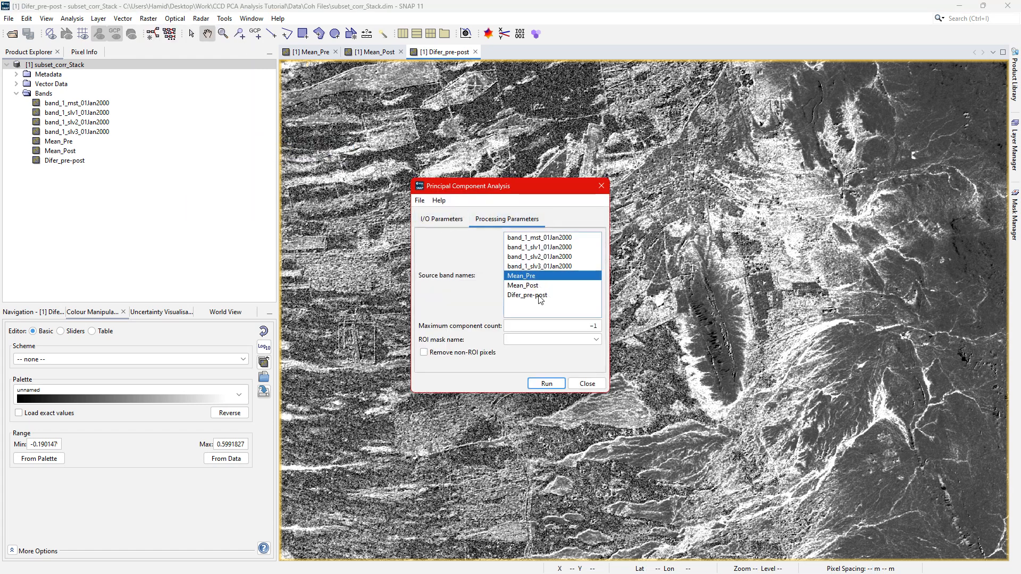
pyautogui.keyDown('shift'); pyautogui.click(540, 297); pyautogui.keyUp('shift')
# Run the analysis with output saved as subset_corr_Stack_pca in BEAM-DIMAP format, and close the tool.
pyautogui.click(456, 221)
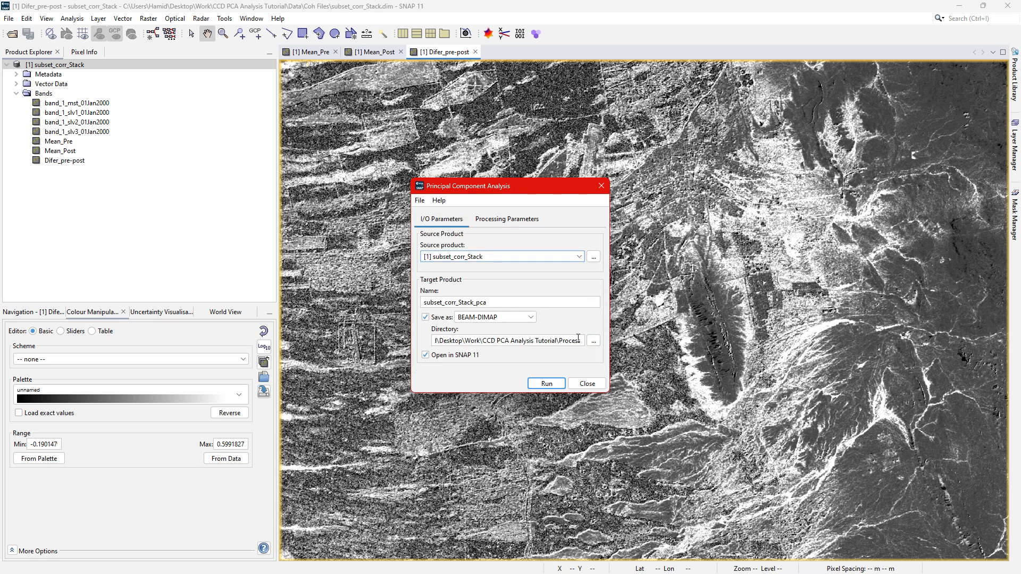
pyautogui.click(548, 383)
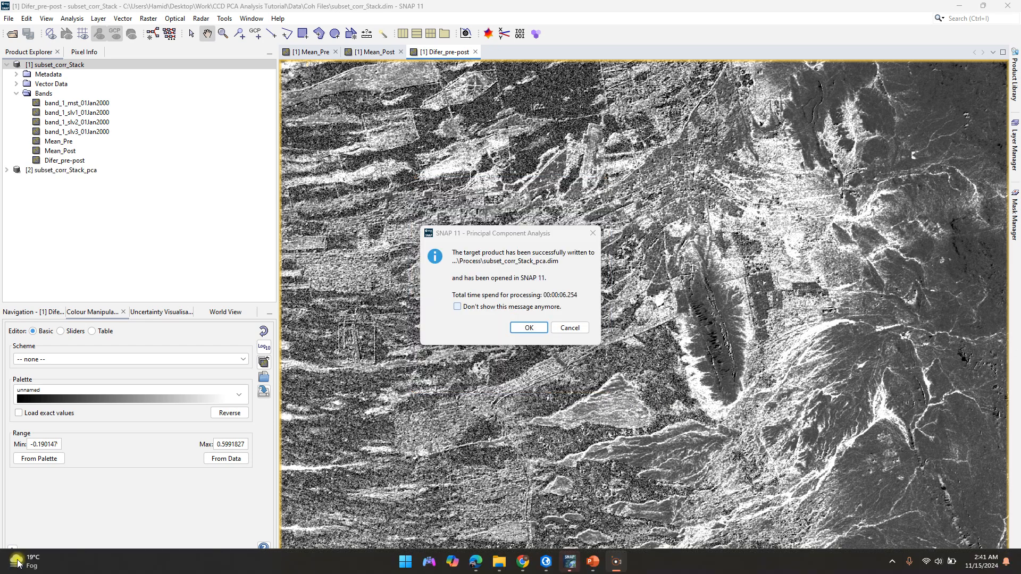
pyautogui.click(535, 331)
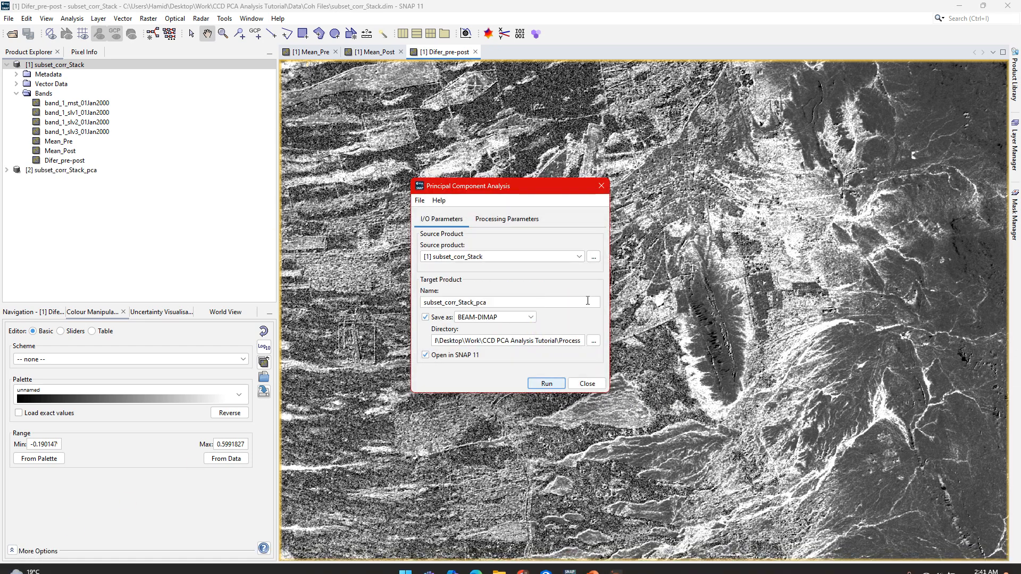
pyautogui.click(587, 383)
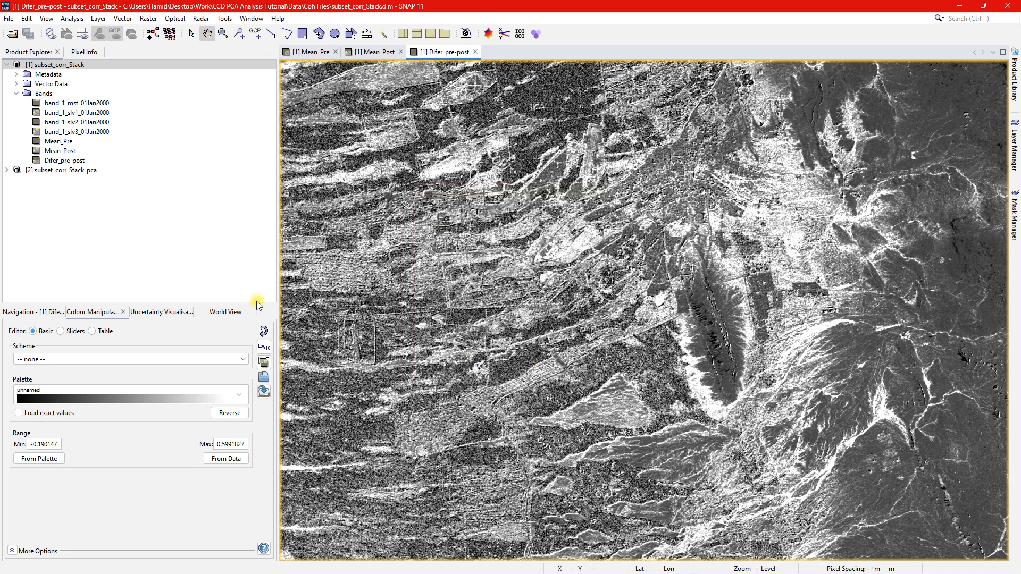
# Expand the bands of subset_corr_Stack_pca and open component_1 in an image view.
pyautogui.doubleClick(75, 170)
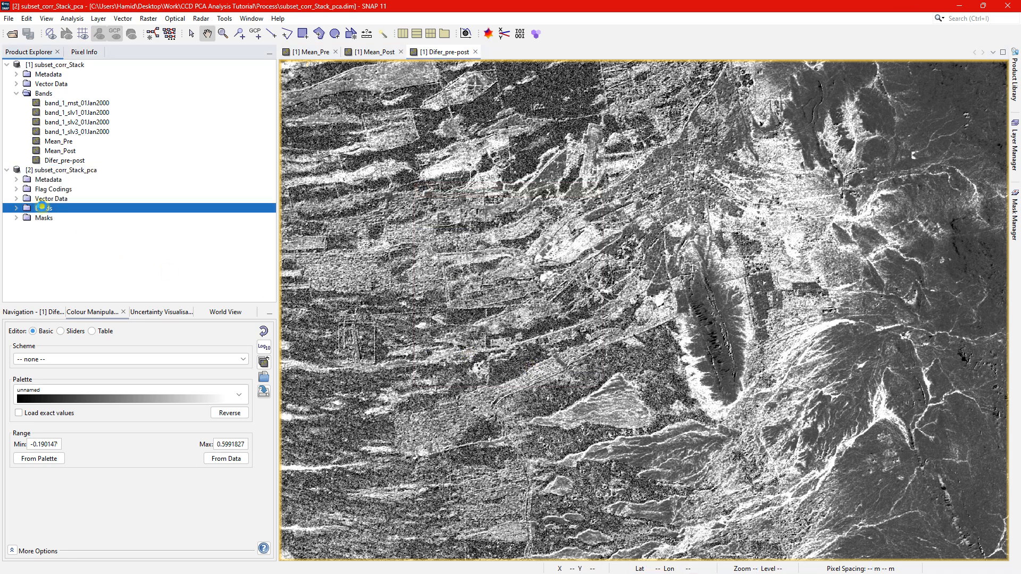
pyautogui.doubleClick(44, 208)
pyautogui.doubleClick(63, 218)
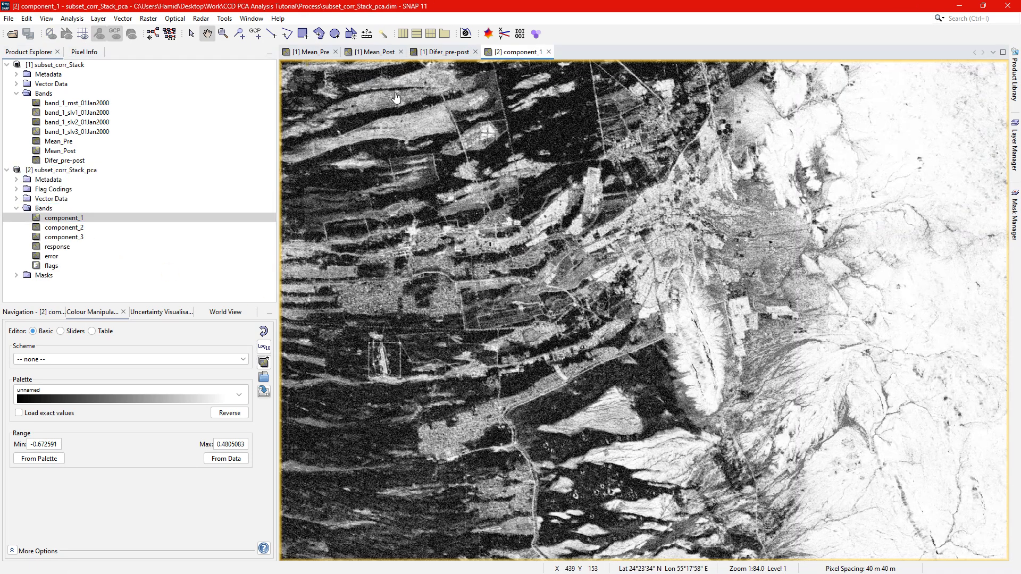
# Close the Mean_Pre, Mean_Post and Difer_pre-post views, keeping component_1 open in the normal window layout.
pyautogui.click(336, 52)
pyautogui.click(338, 53)
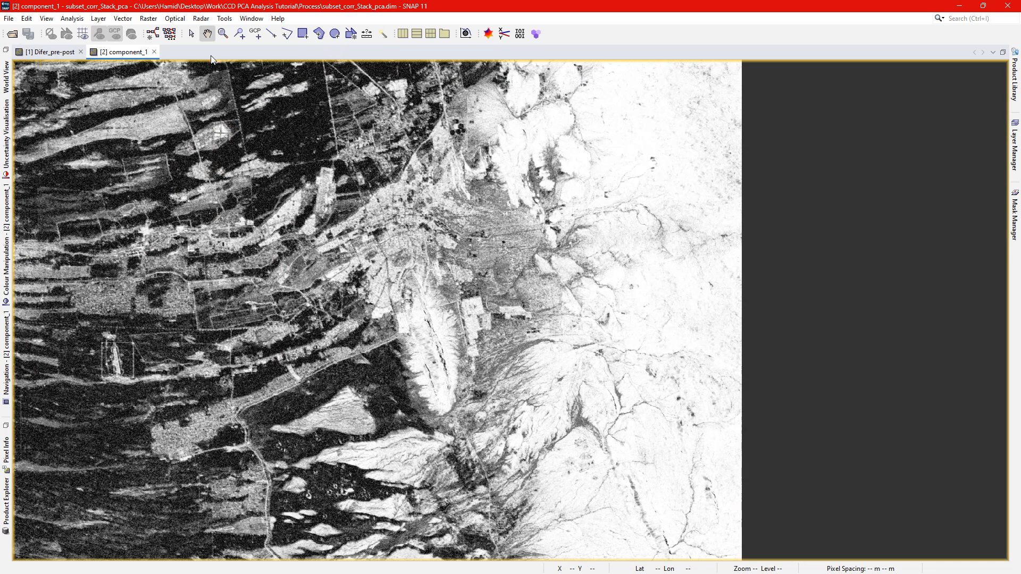
pyautogui.click(81, 51)
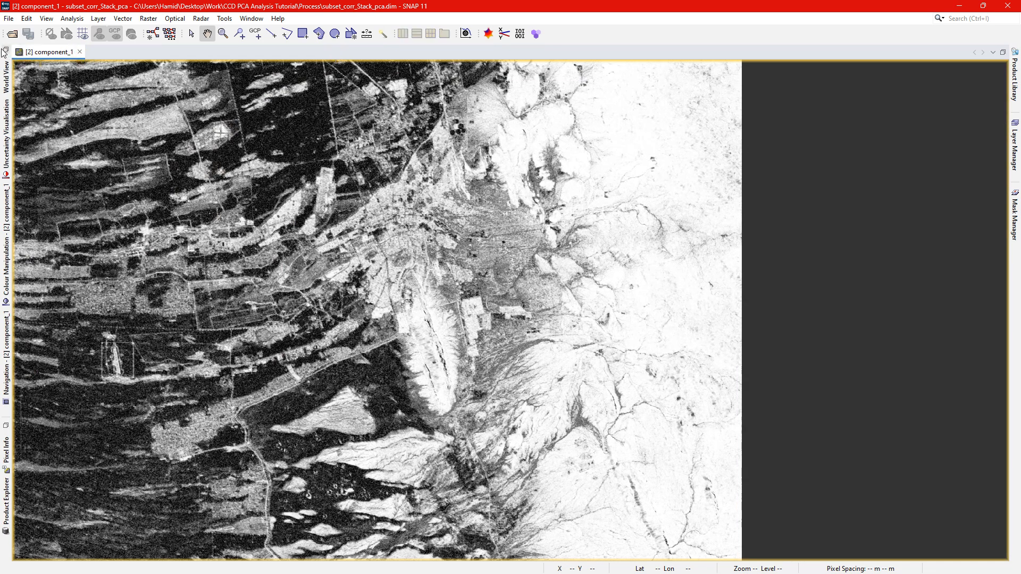
pyautogui.doubleClick(45, 51)
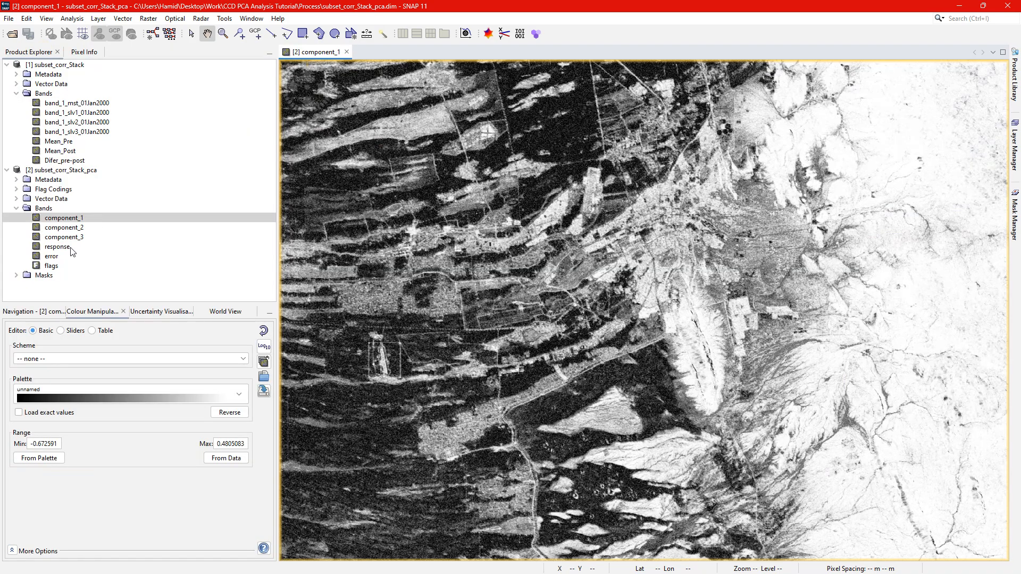
# Open component_2 and component_3 in image views, and close the component_3 view.
pyautogui.doubleClick(63, 228)
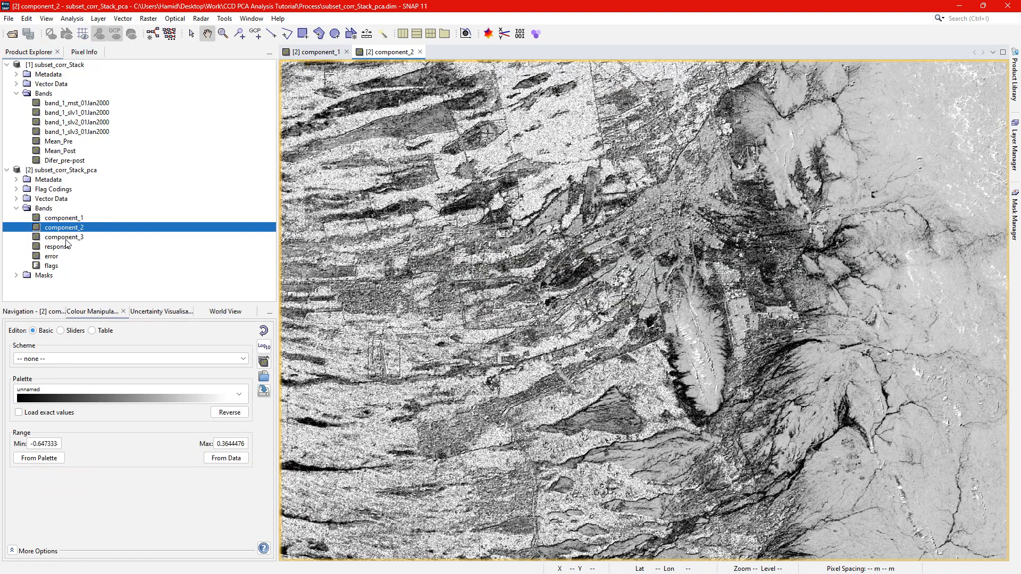
pyautogui.doubleClick(65, 240)
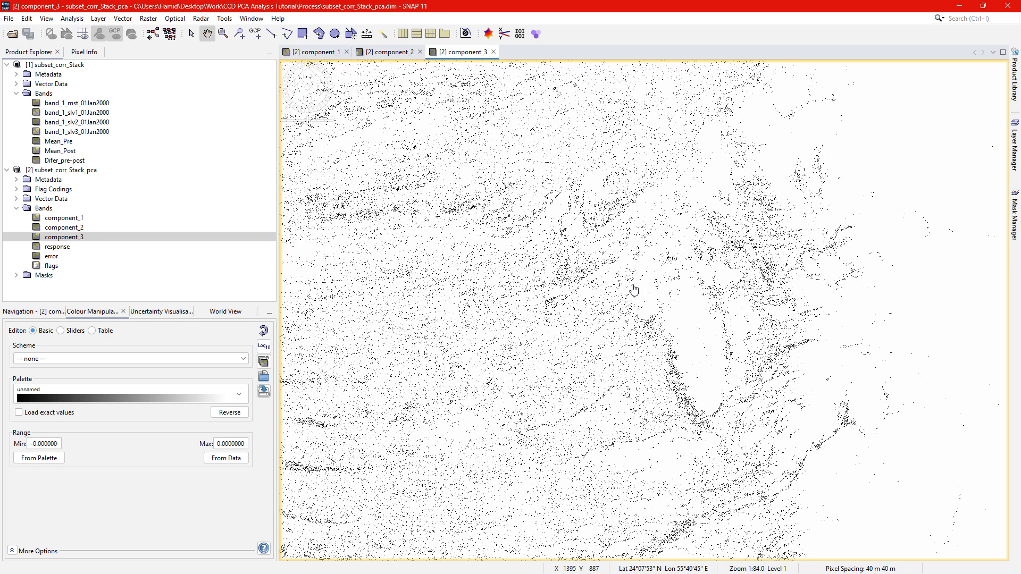
pyautogui.click(494, 52)
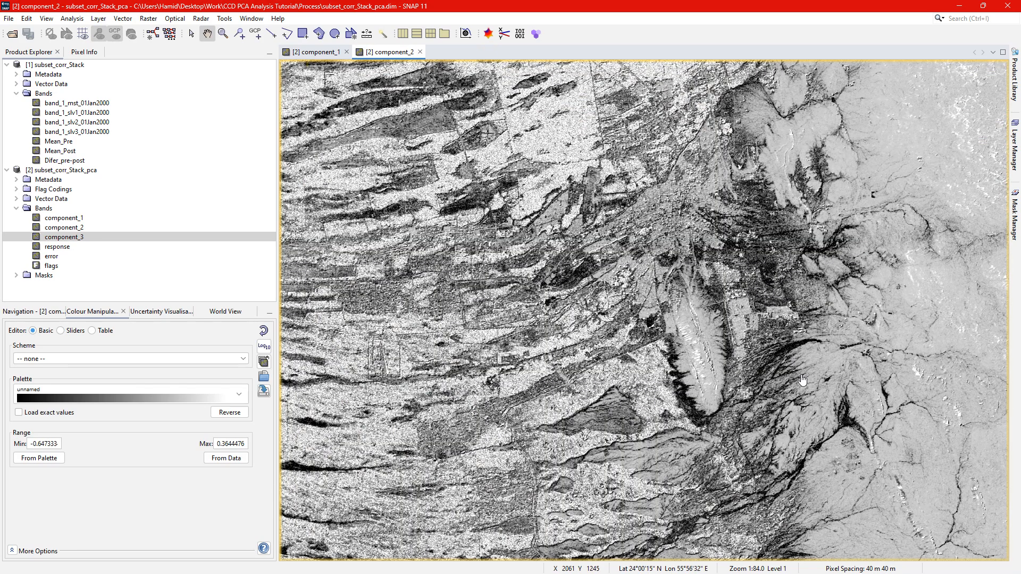
# Examine the component_2 image for change patterns along the drainage channels, the ridge and the full scene.
pyautogui.scroll(2, 741, 367)
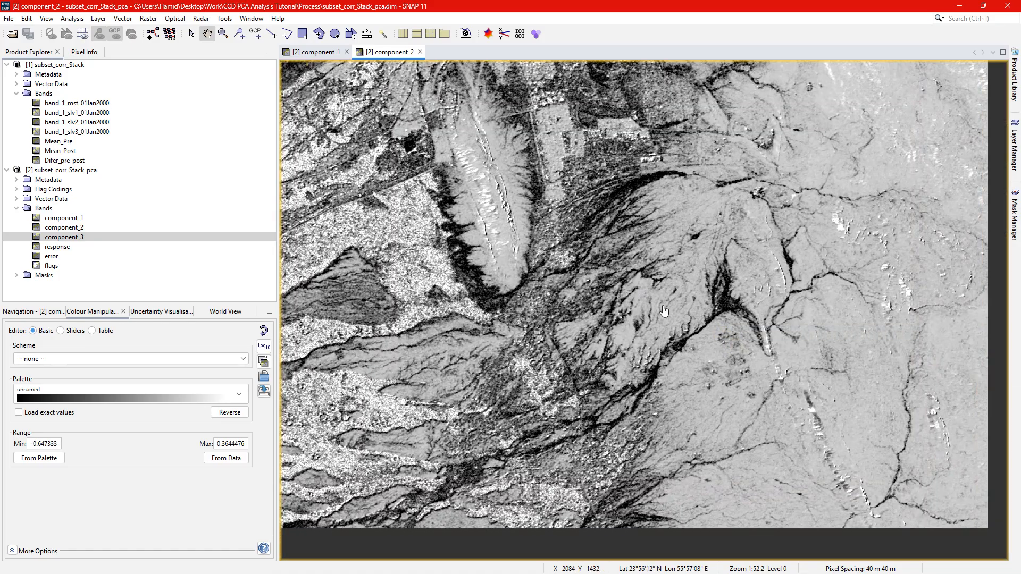
pyautogui.moveTo(460, 334); pyautogui.dragTo(718, 342)
pyautogui.moveTo(885, 333); pyautogui.dragTo(668, 358)
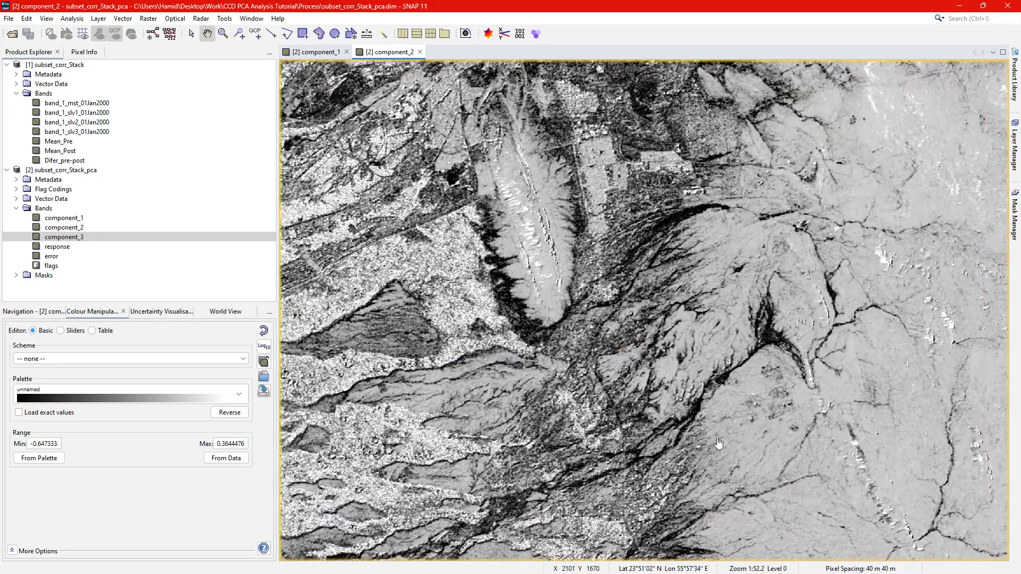
pyautogui.moveTo(445, 426); pyautogui.dragTo(542, 448)
pyautogui.moveTo(601, 244); pyautogui.dragTo(670, 372)
pyautogui.moveTo(583, 215); pyautogui.dragTo(662, 321)
pyautogui.scroll(-5, 663, 323)
pyautogui.scroll(-1, 662, 322)
pyautogui.scroll(1, 662, 322)
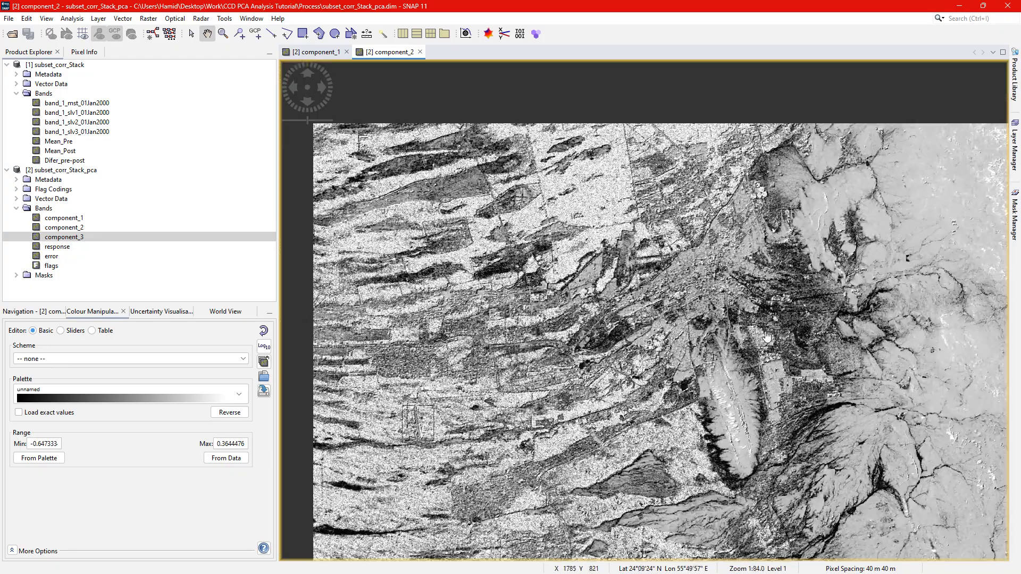
pyautogui.click(764, 408)
pyautogui.moveTo(764, 408); pyautogui.dragTo(680, 325)
pyautogui.moveTo(776, 414)
pyautogui.mouseDown()
pyautogui.moveTo(713, 394)
pyautogui.moveTo(806, 414)
pyautogui.moveTo(785, 403)
pyautogui.mouseUp()
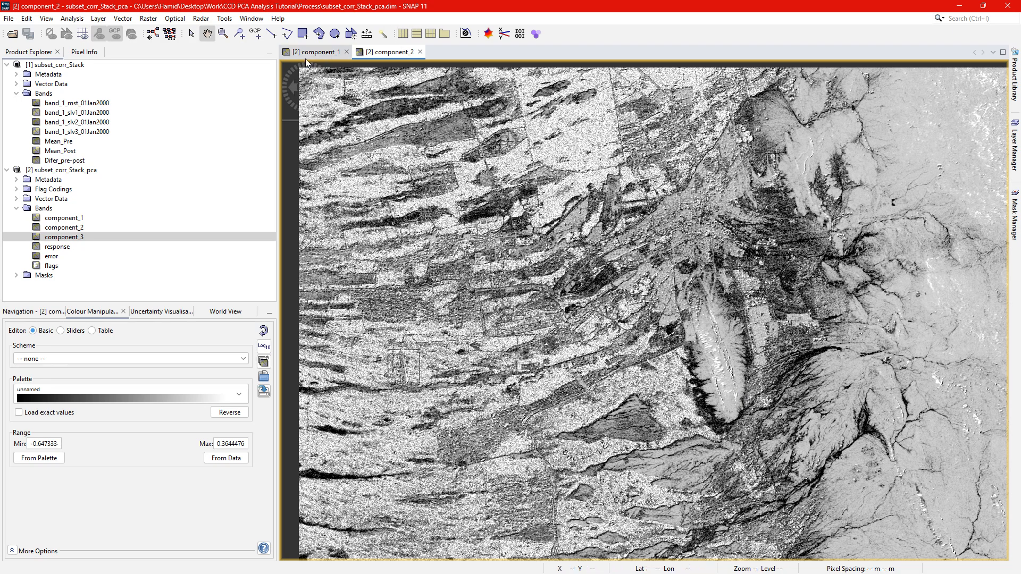
# Switch to the component_1 view and inspect its overall scene and the area around the ridge.
pyautogui.click(323, 55)
pyautogui.moveTo(783, 329); pyautogui.dragTo(737, 372)
pyautogui.moveTo(536, 368); pyautogui.dragTo(482, 346)
pyautogui.scroll(-2, 627, 326)
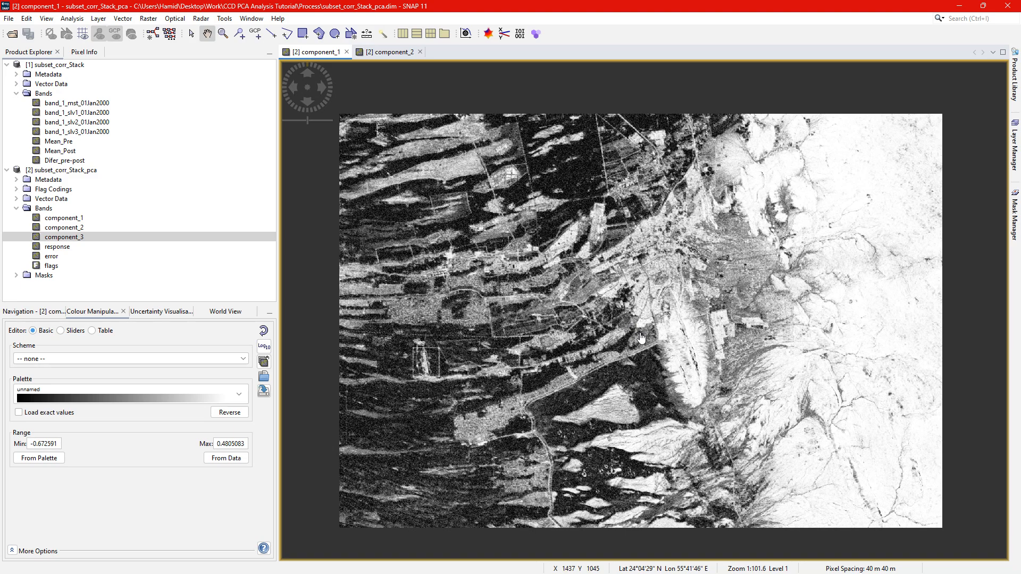
pyautogui.scroll(3, 690, 362)
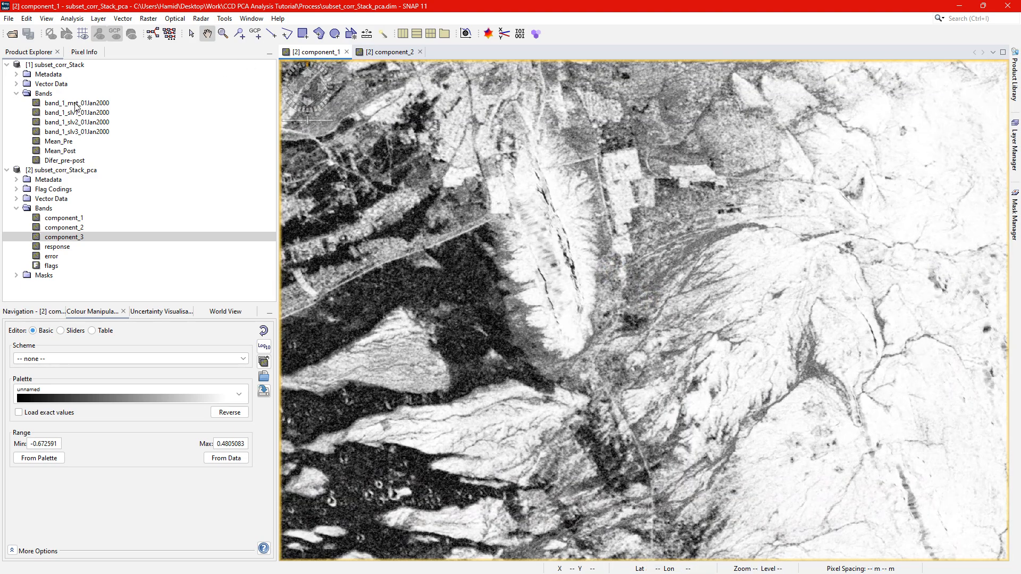
# Open Mean_Post and Mean_Pre, arrange the views side by side with component_1, and close the component_2 view.
pyautogui.doubleClick(67, 151)
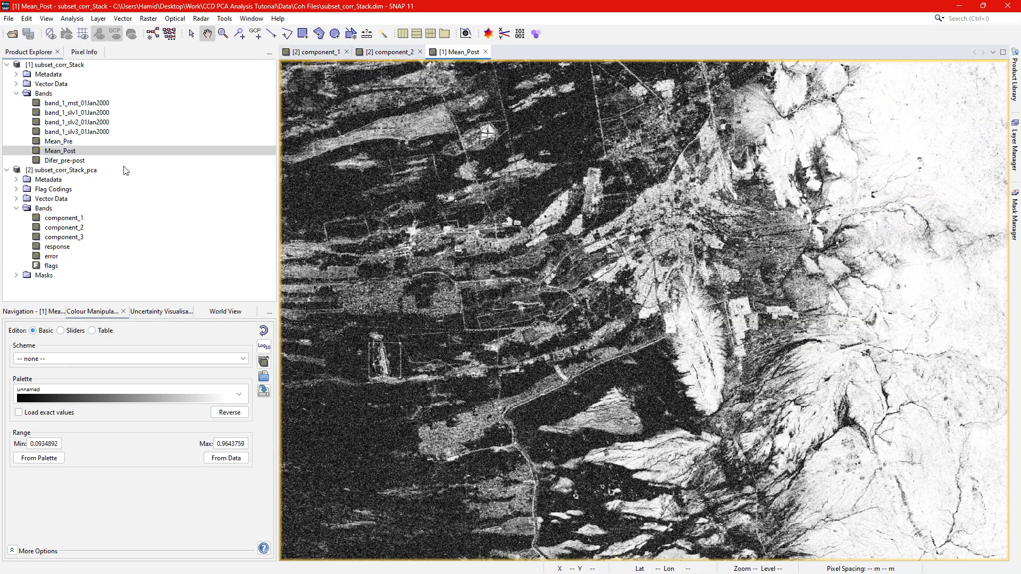
pyautogui.doubleClick(61, 141)
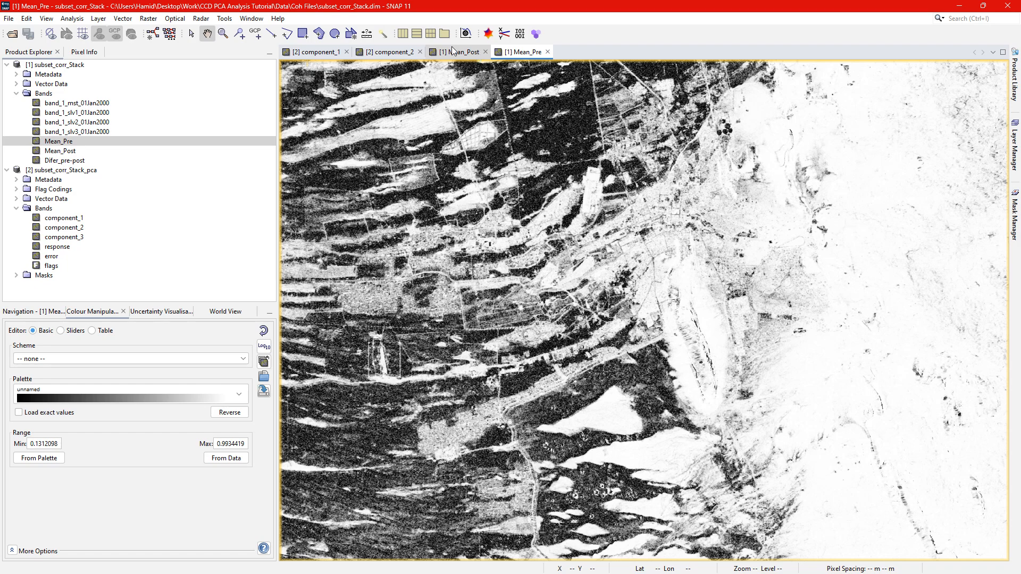
pyautogui.click(400, 34)
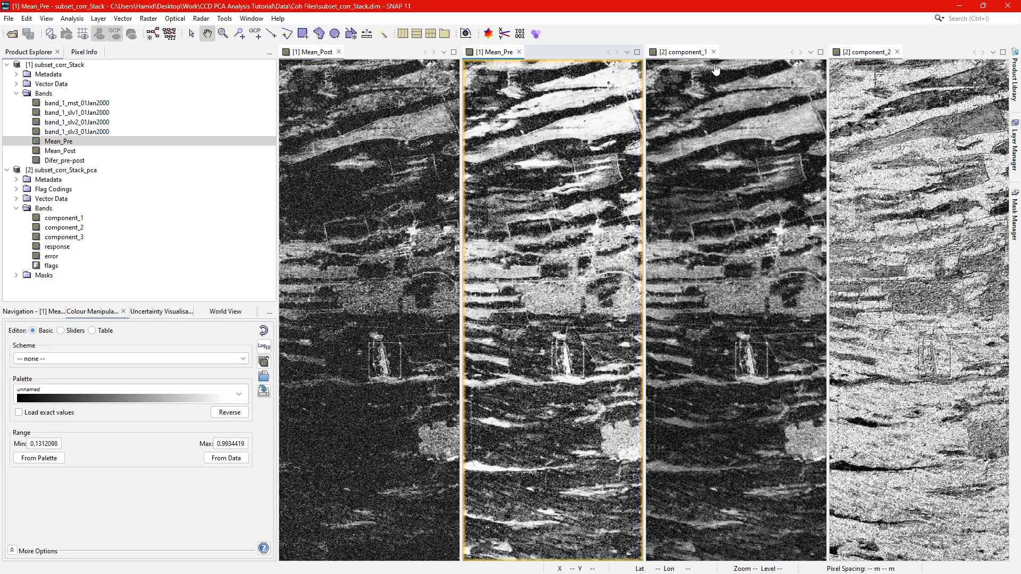
pyautogui.click(897, 52)
# Compare Mean_Post, Mean_Pre and component_1 along the drainage channels and the bright eastern terrain.
pyautogui.scroll(6, 597, 267)
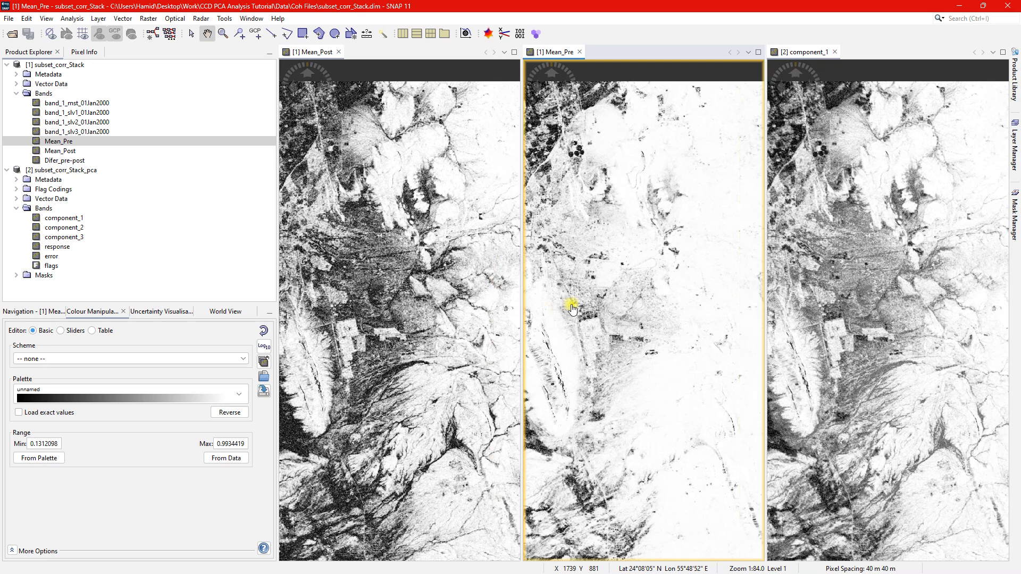
pyautogui.moveTo(645, 278); pyautogui.dragTo(568, 288)
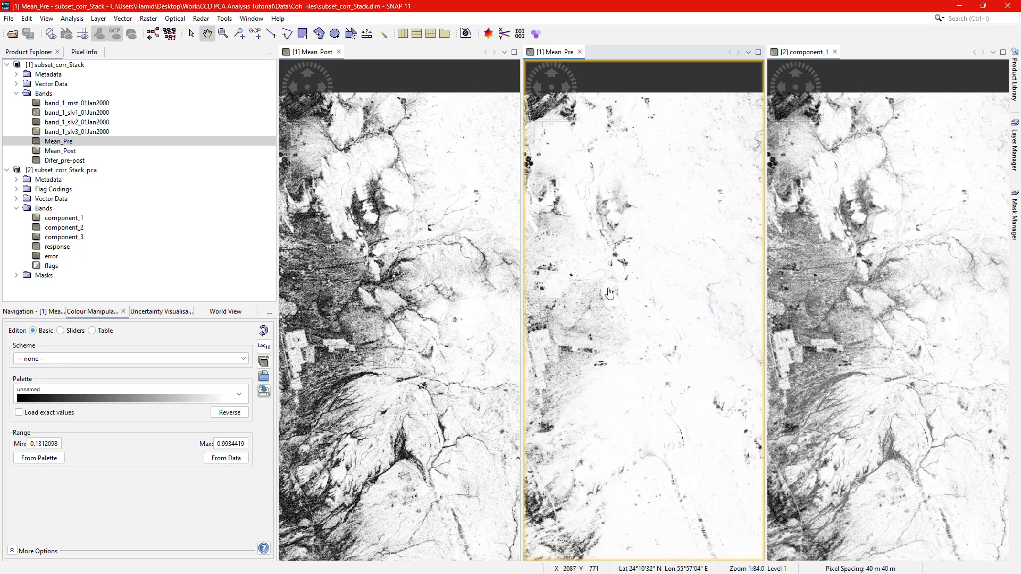
pyautogui.moveTo(645, 316); pyautogui.dragTo(579, 228)
pyautogui.moveTo(649, 247); pyautogui.dragTo(687, 283)
pyautogui.moveTo(412, 341); pyautogui.dragTo(477, 333)
pyautogui.scroll(6, 410, 395)
pyautogui.moveTo(413, 427); pyautogui.dragTo(416, 348)
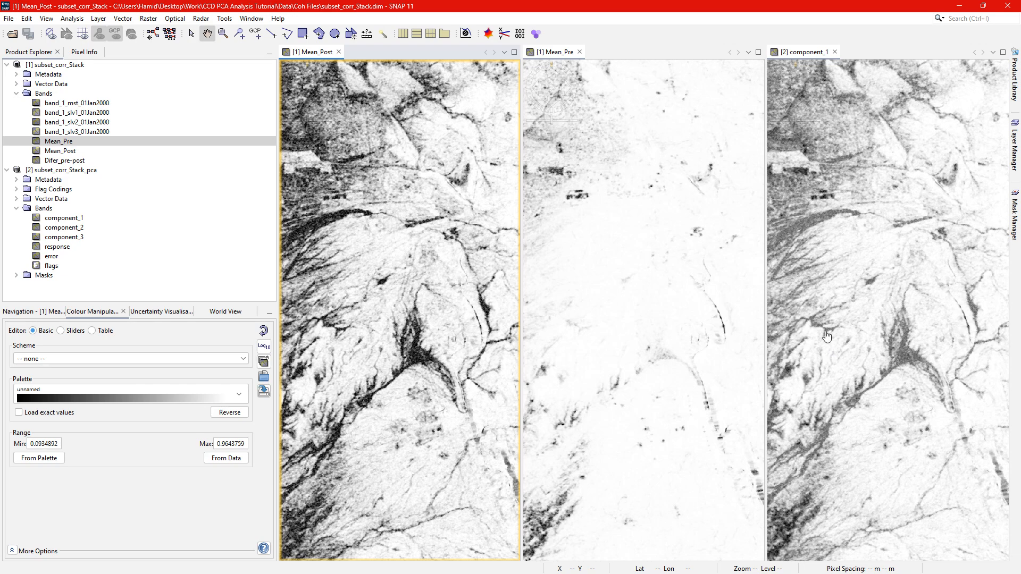
pyautogui.moveTo(898, 359)
pyautogui.mouseDown()
pyautogui.moveTo(890, 329)
pyautogui.moveTo(893, 342)
pyautogui.mouseUp()
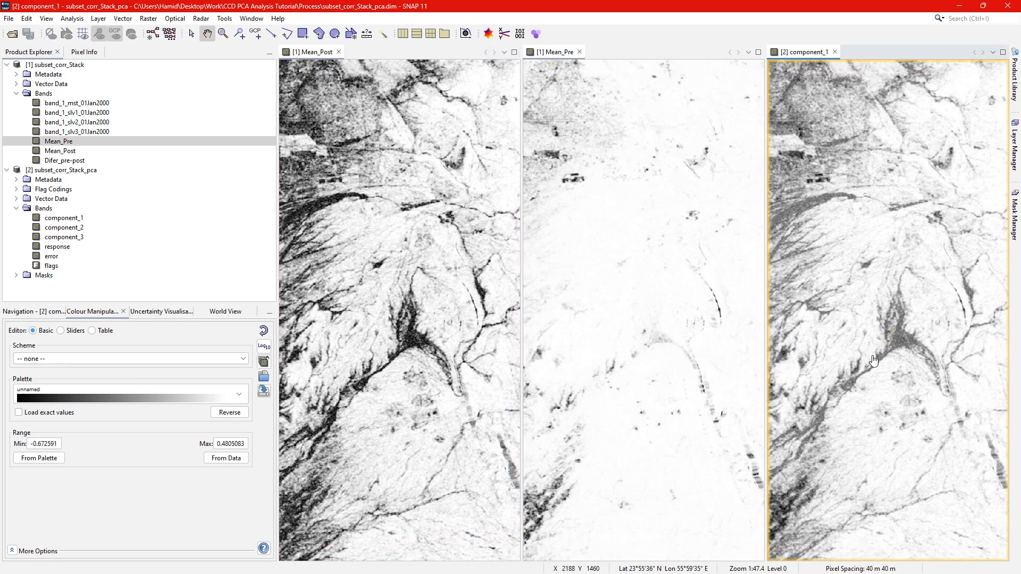
# Close the component_1, Mean_Pre and Mean_Post views.
pyautogui.click(834, 52)
pyautogui.click(702, 52)
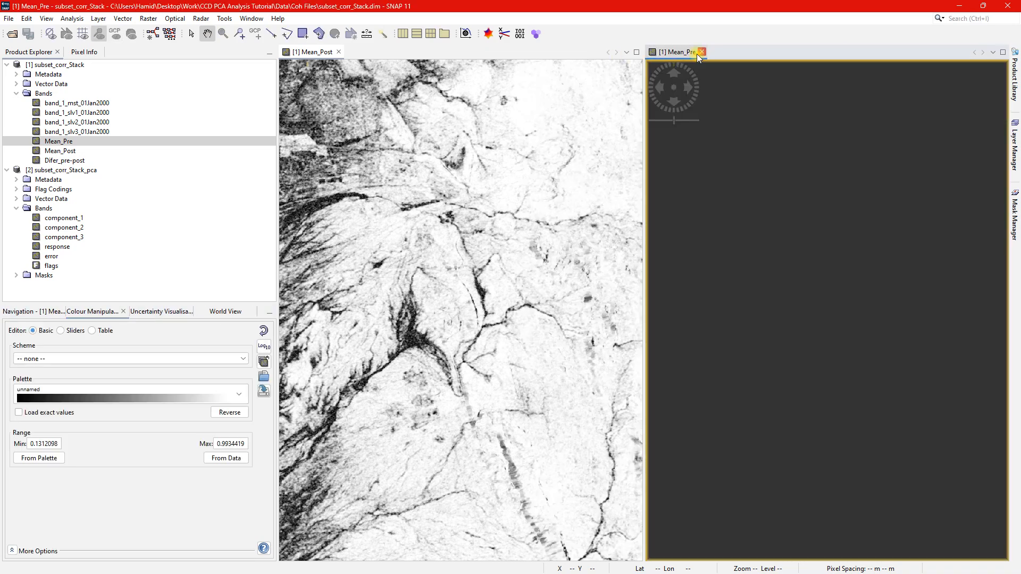
pyautogui.click(338, 52)
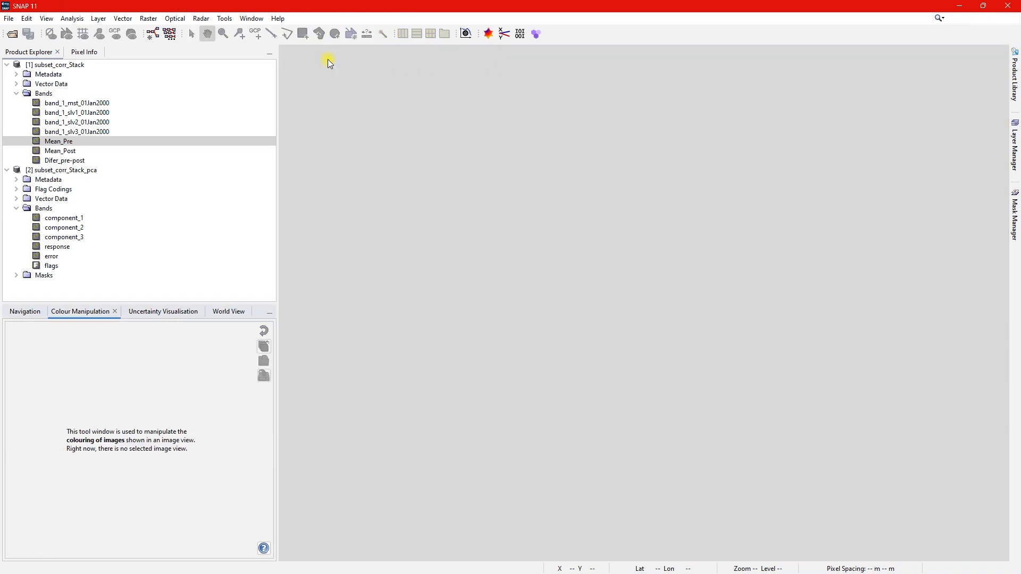
# Start a K-Means Cluster Analysis on subset_corr_Stack_pca and set the number of clusters to 10.
pyautogui.click(91, 171)
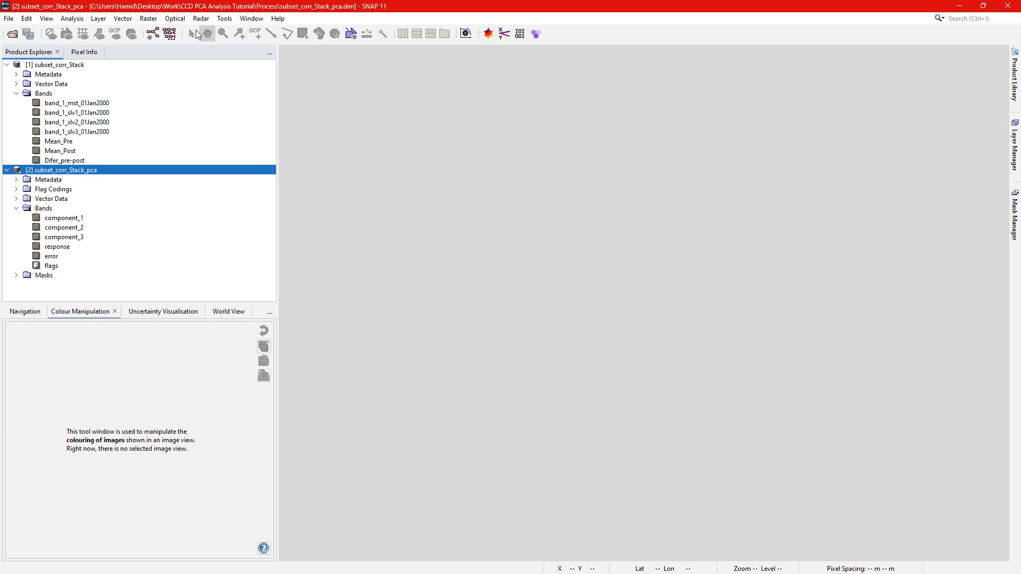
pyautogui.click(149, 18)
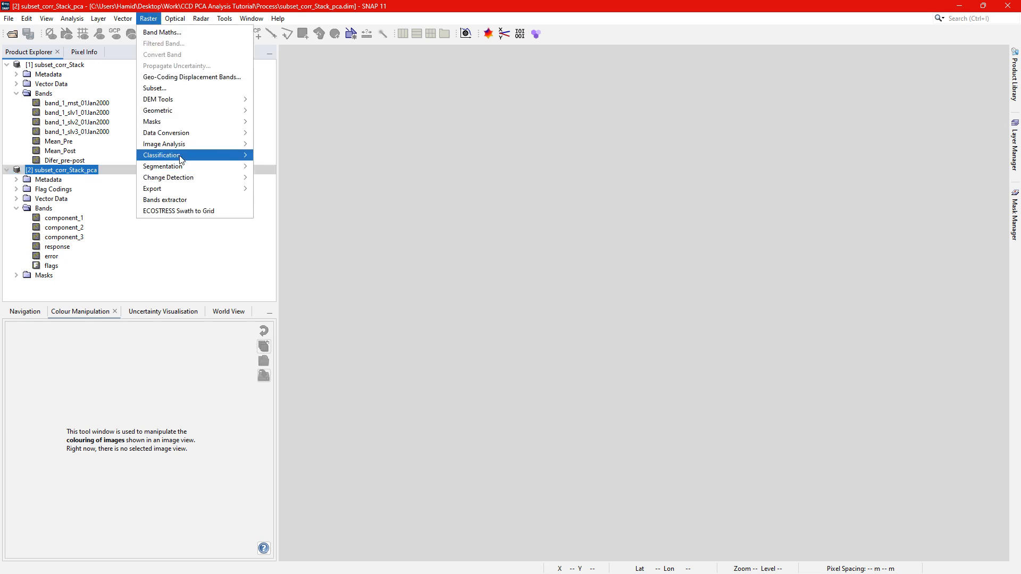
pyautogui.moveTo(181, 158)
pyautogui.moveTo(291, 155)
pyautogui.click(383, 166)
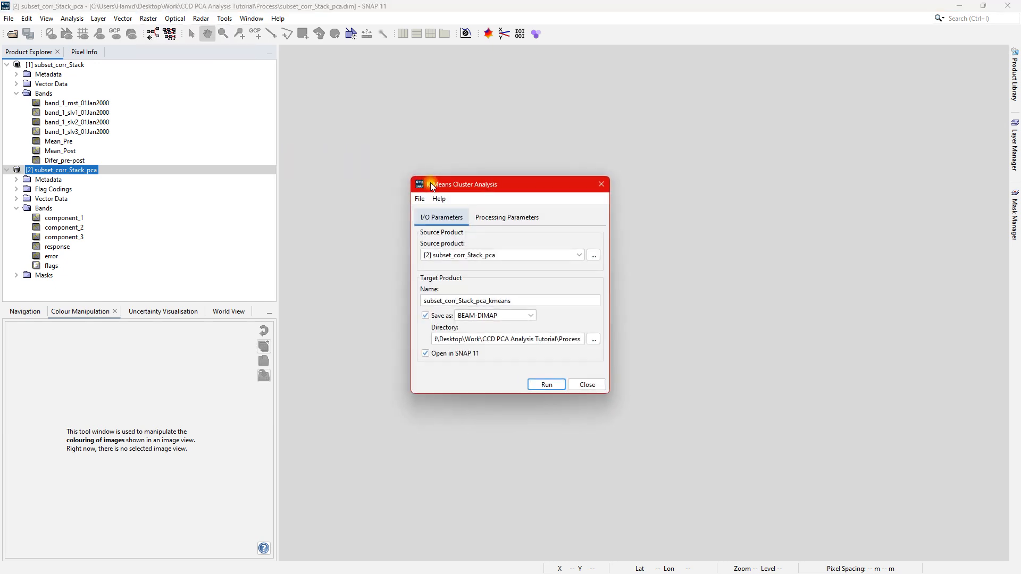
pyautogui.click(493, 218)
pyautogui.click(580, 237)
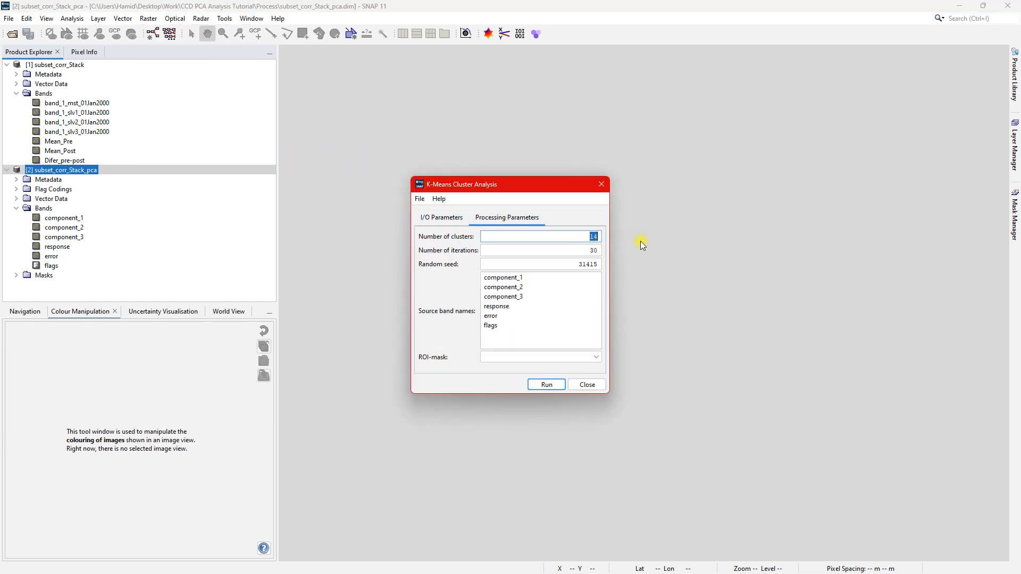
pyautogui.press('BackSpace')
# Choose component_1 and component_2 as source bands and run the clustering with subset_corr_Stack_pca_kmeans as the target product.
pyautogui.click(525, 278)
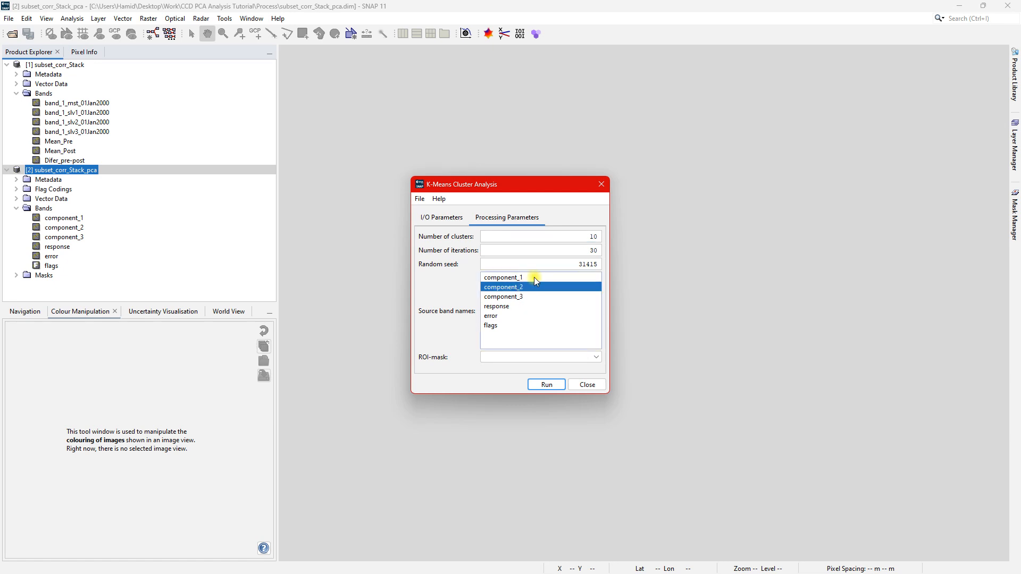
pyautogui.keyDown('ctrl'); pyautogui.click(537, 287); pyautogui.keyUp('ctrl')
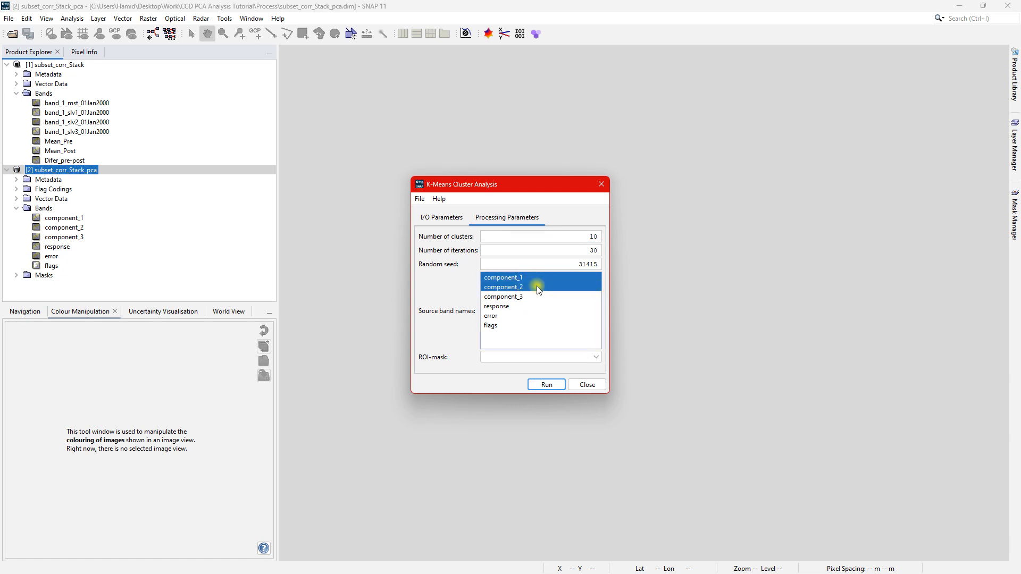
pyautogui.click(446, 218)
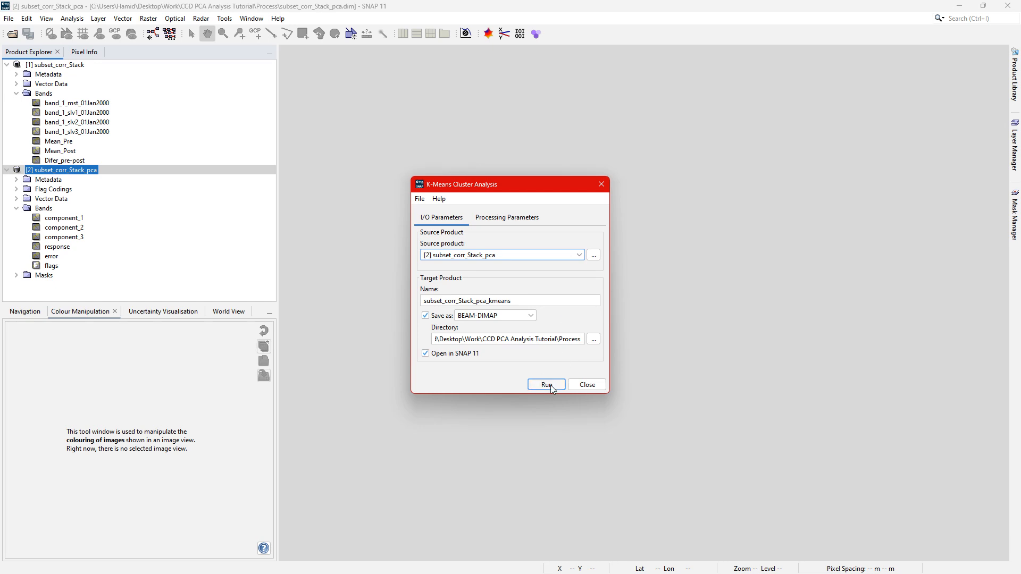
pyautogui.click(547, 384)
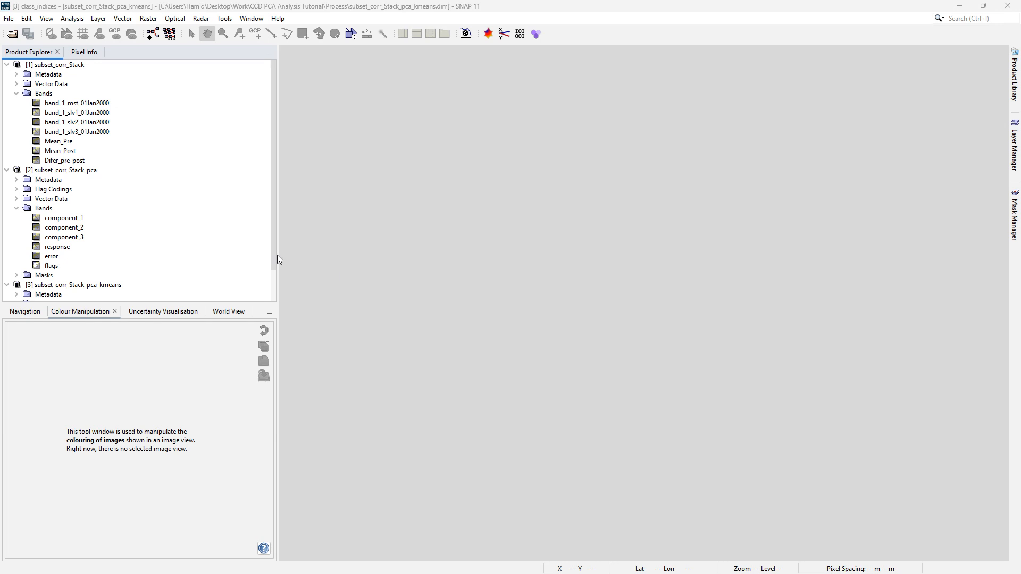
# Create an RGB image of subset_corr_Stack_pca with component_1 as red and component_2 as both green and blue.
pyautogui.click(49, 170)
pyautogui.rightClick(49, 170)
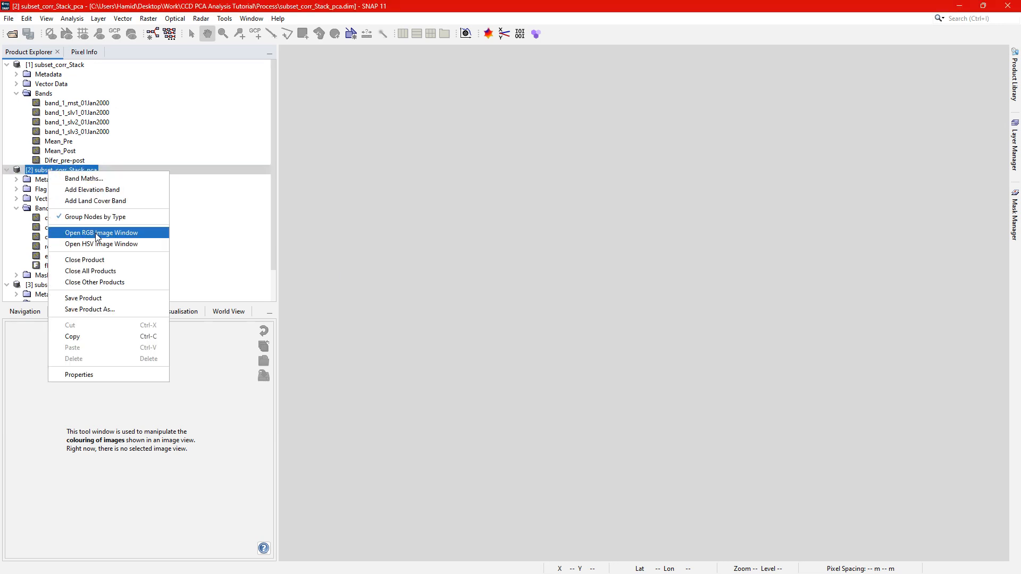
pyautogui.click(99, 232)
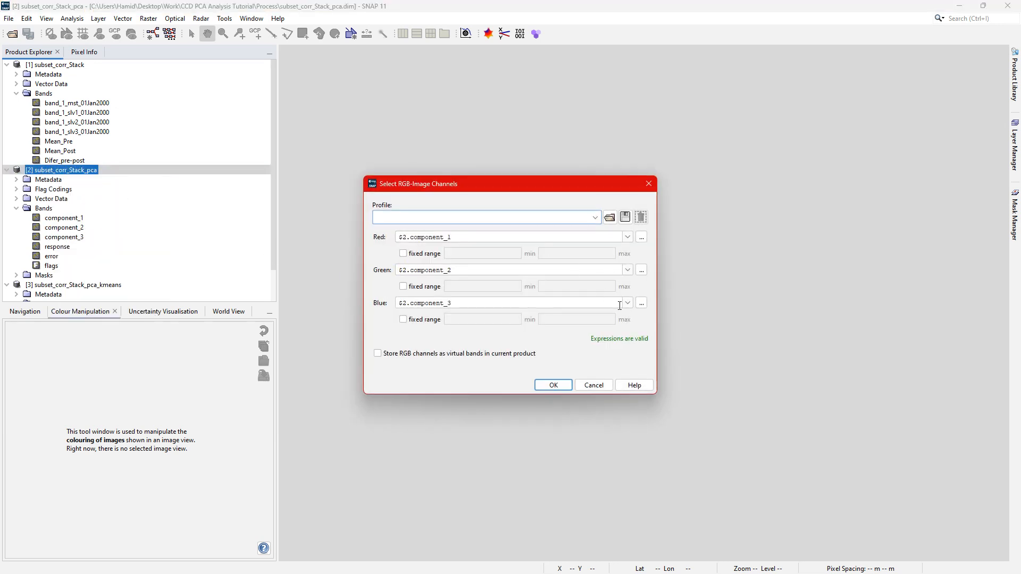
pyautogui.click(627, 303)
pyautogui.click(508, 326)
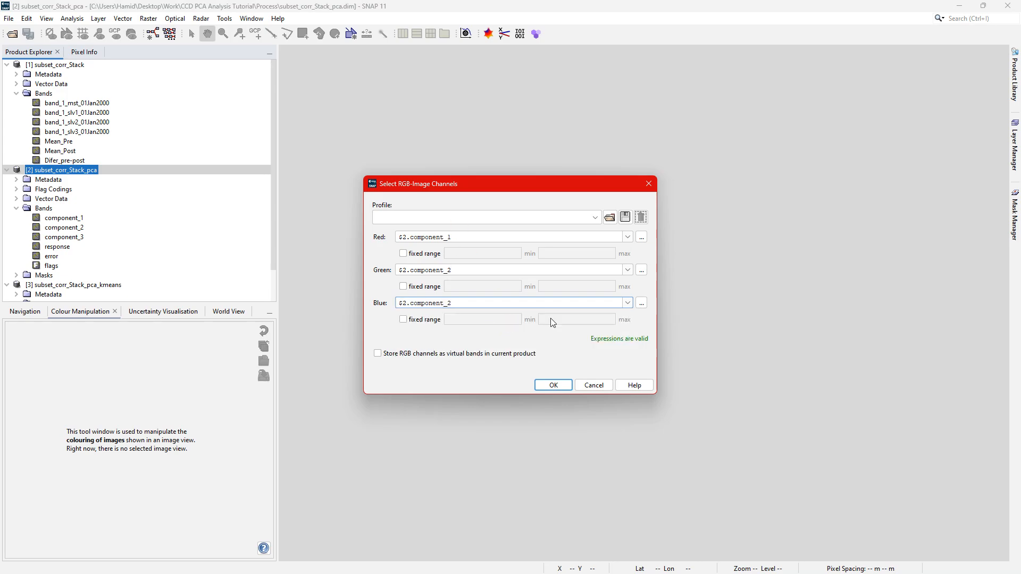
pyautogui.click(570, 389)
pyautogui.scroll(5, 611, 353)
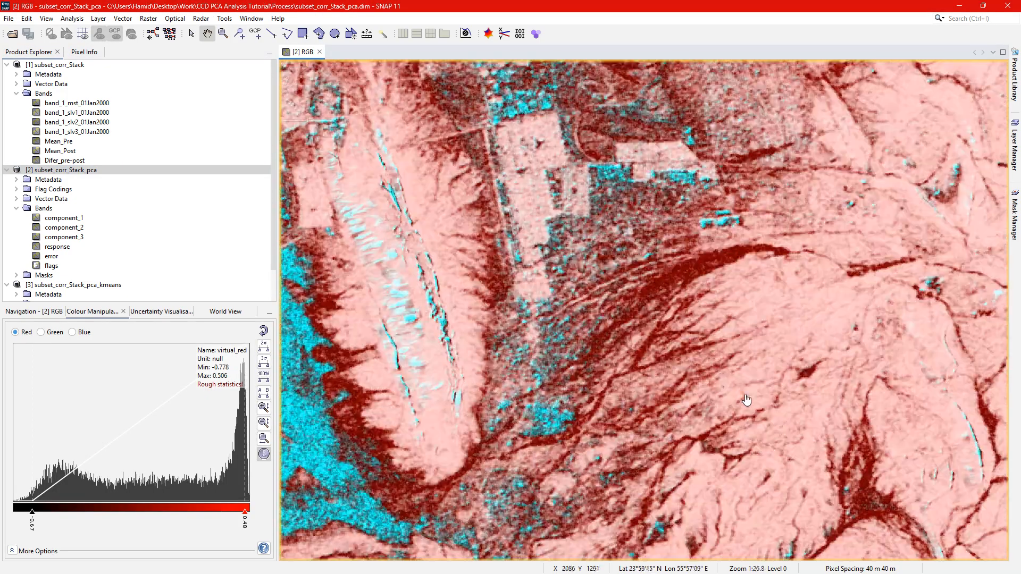
pyautogui.moveTo(805, 457); pyautogui.dragTo(660, 318)
pyautogui.moveTo(717, 373); pyautogui.dragTo(671, 333)
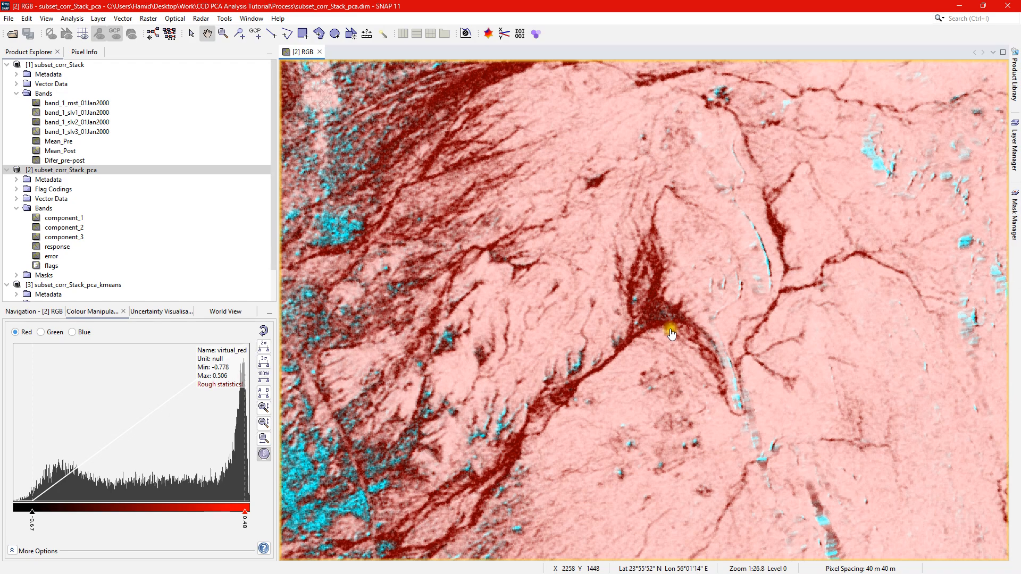
# Open the class_indices band of subset_corr_Stack_pca_kmeans and place it side by side with the RGB view.
pyautogui.click(92, 286)
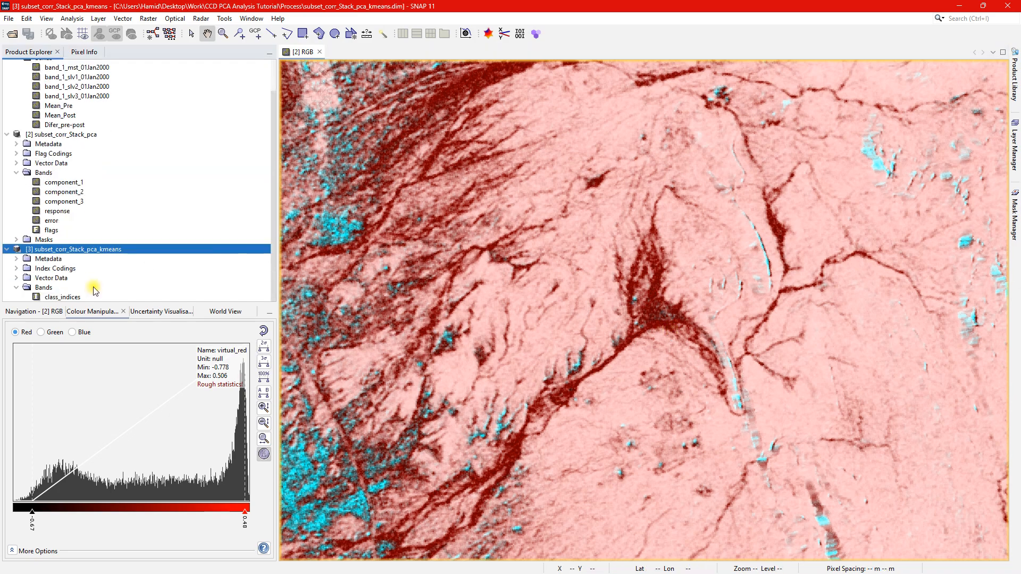
pyautogui.doubleClick(74, 299)
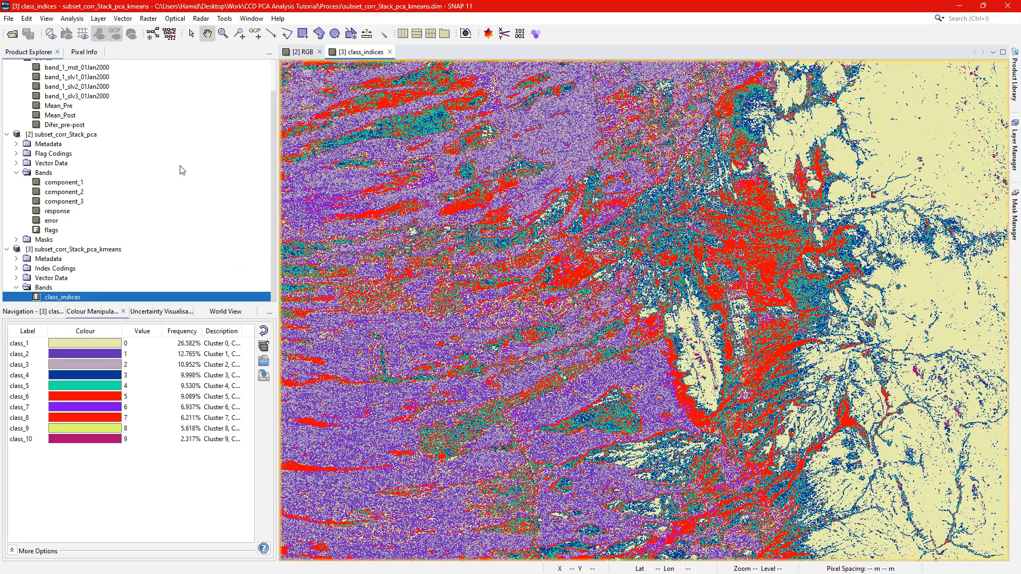
pyautogui.click(407, 34)
pyautogui.moveTo(561, 267); pyautogui.dragTo(430, 257)
pyautogui.click(787, 369)
pyautogui.scroll(6, 788, 369)
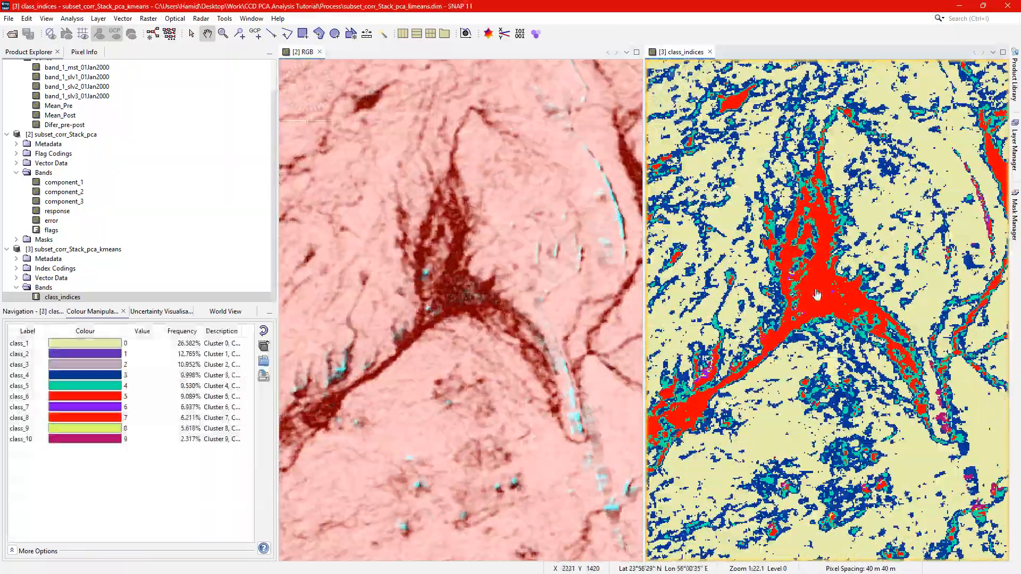
pyautogui.moveTo(829, 304); pyautogui.dragTo(800, 310)
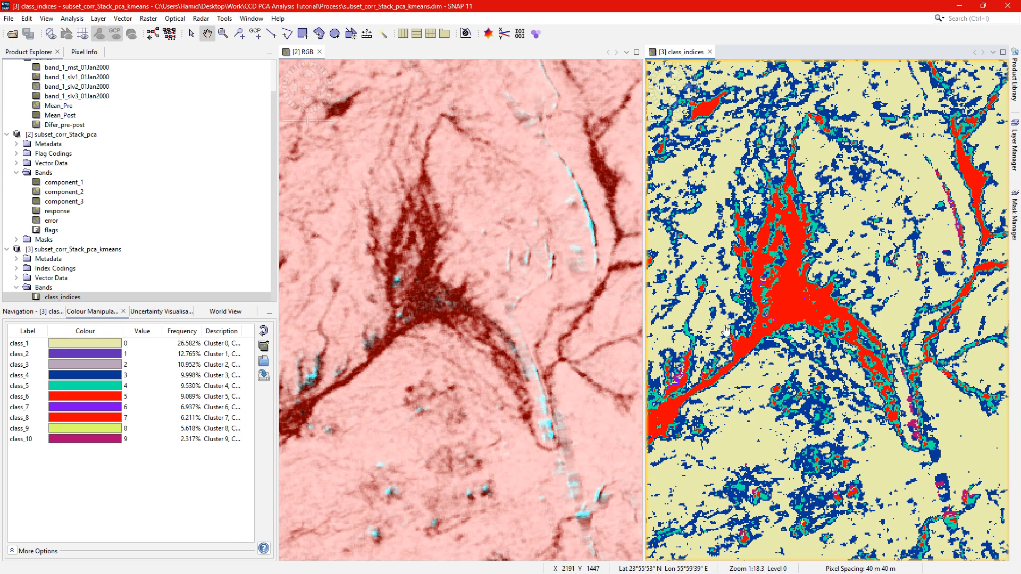
# Try cyan as the colour of class_6 in the class_indices image.
pyautogui.click(85, 399)
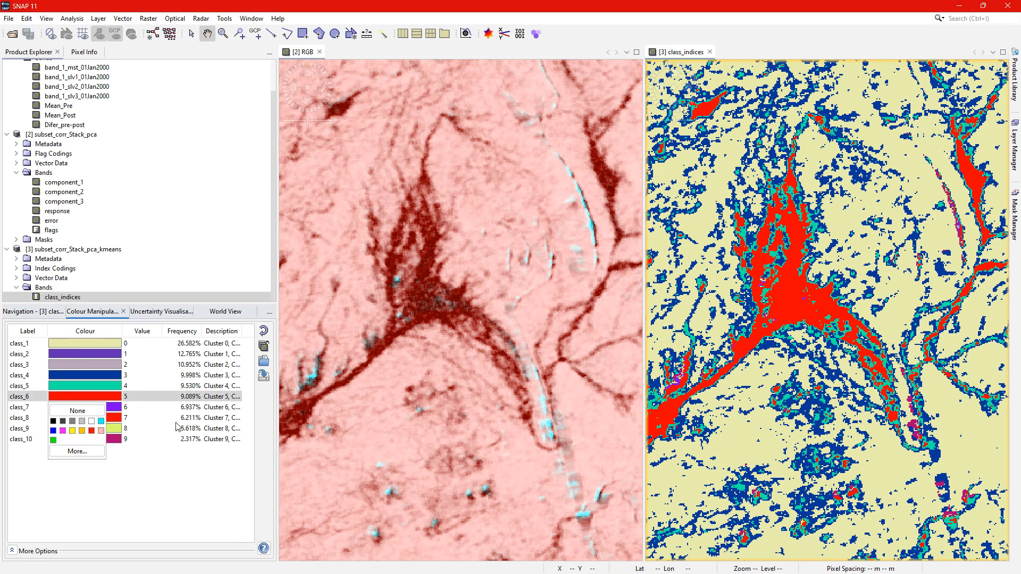
pyautogui.click(101, 423)
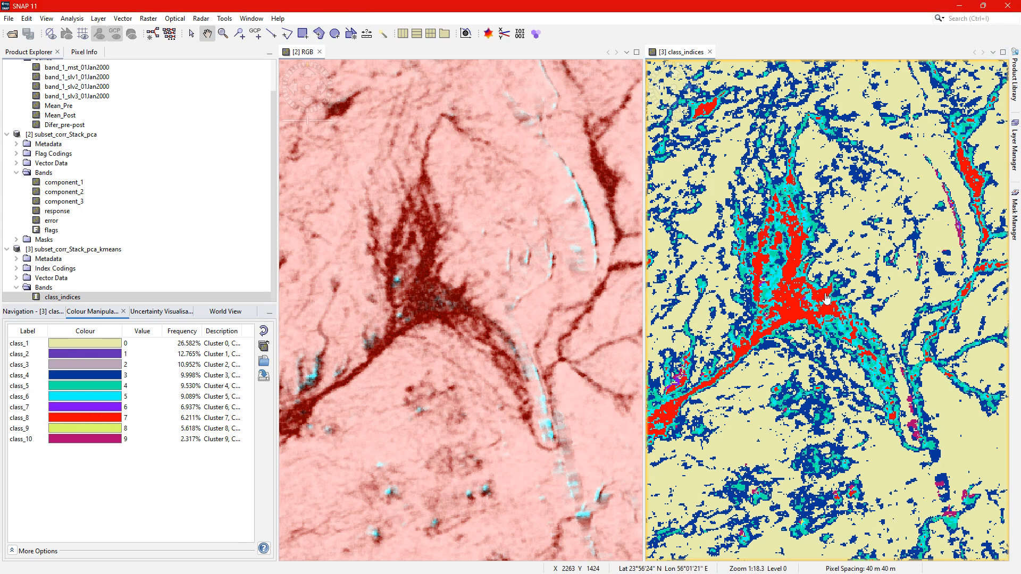
pyautogui.scroll(3, 821, 300)
pyautogui.scroll(-1, 757, 307)
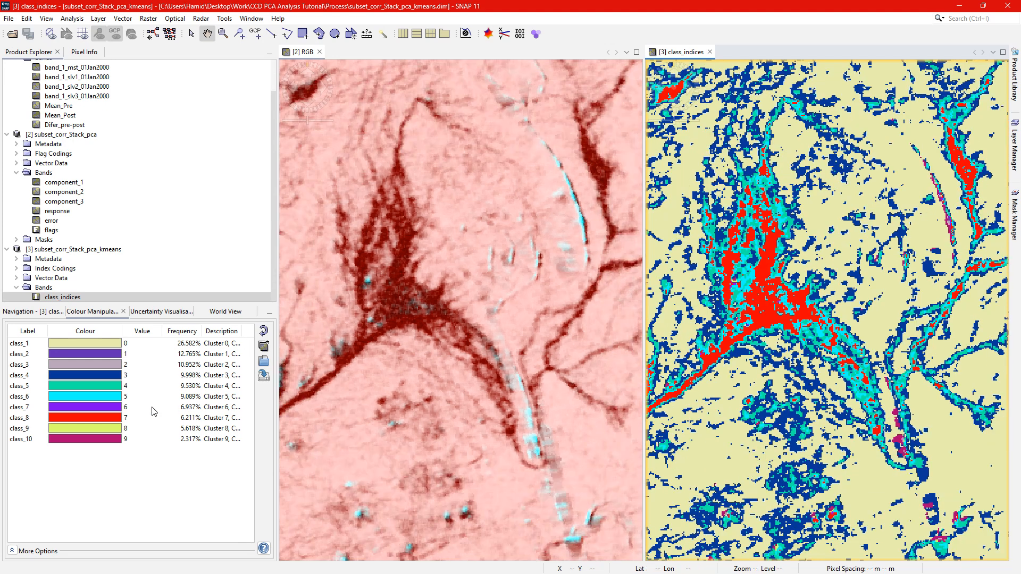
# Set the colours of class_6 and class_8 in the class_indices image to black.
pyautogui.click(110, 399)
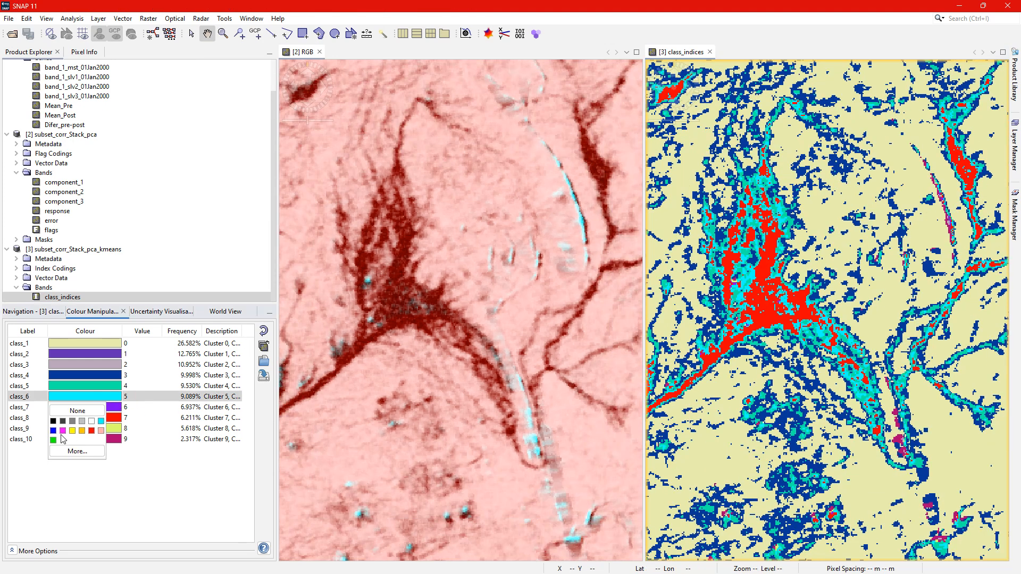
pyautogui.click(53, 421)
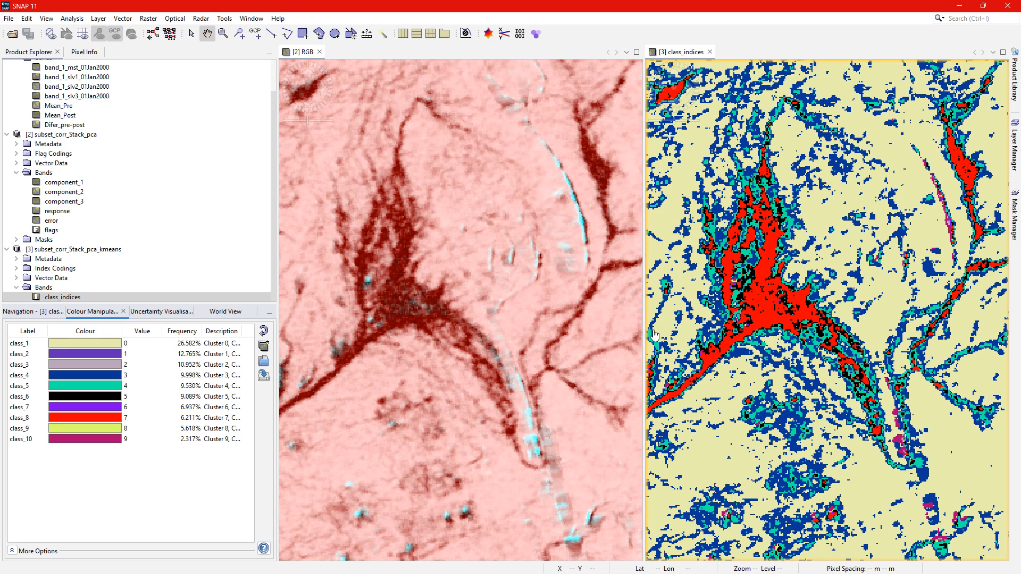
pyautogui.click(775, 322)
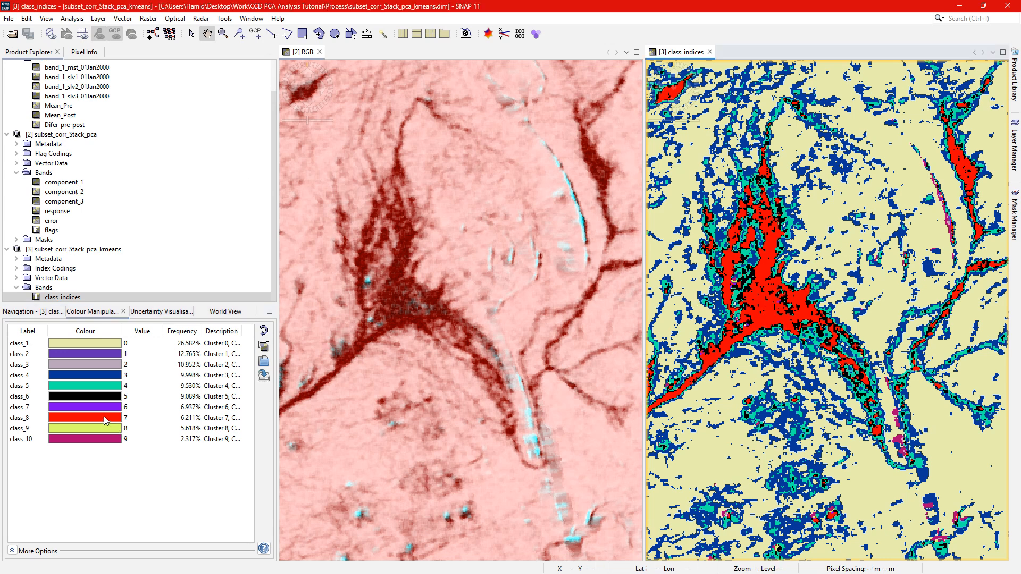
pyautogui.click(106, 420)
pyautogui.click(53, 443)
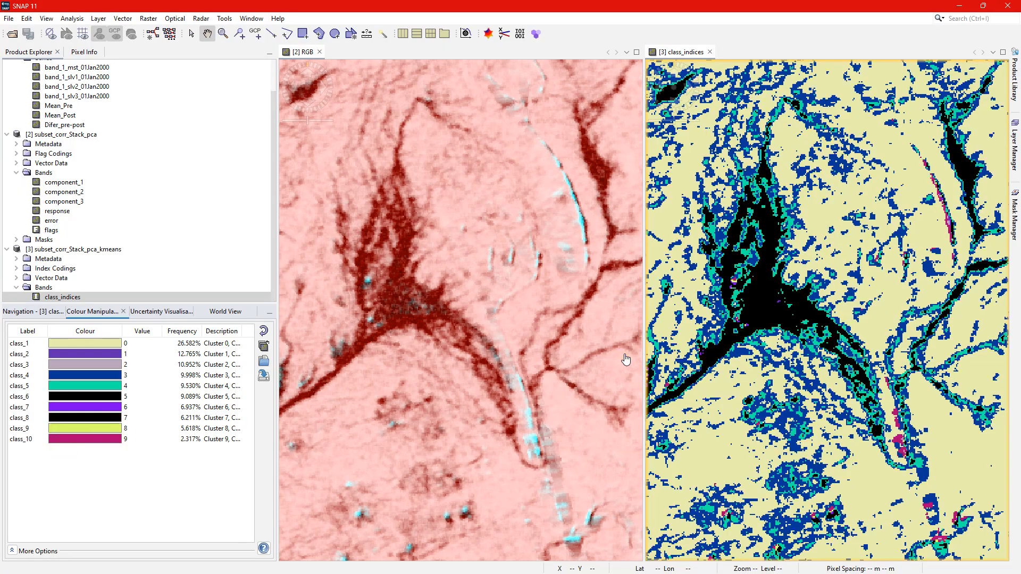
# Compare the black clusters with the RGB composite along the drainage channels and across the wider scene.
pyautogui.click(513, 363)
pyautogui.scroll(3, 512, 362)
pyautogui.scroll(-5, 484, 341)
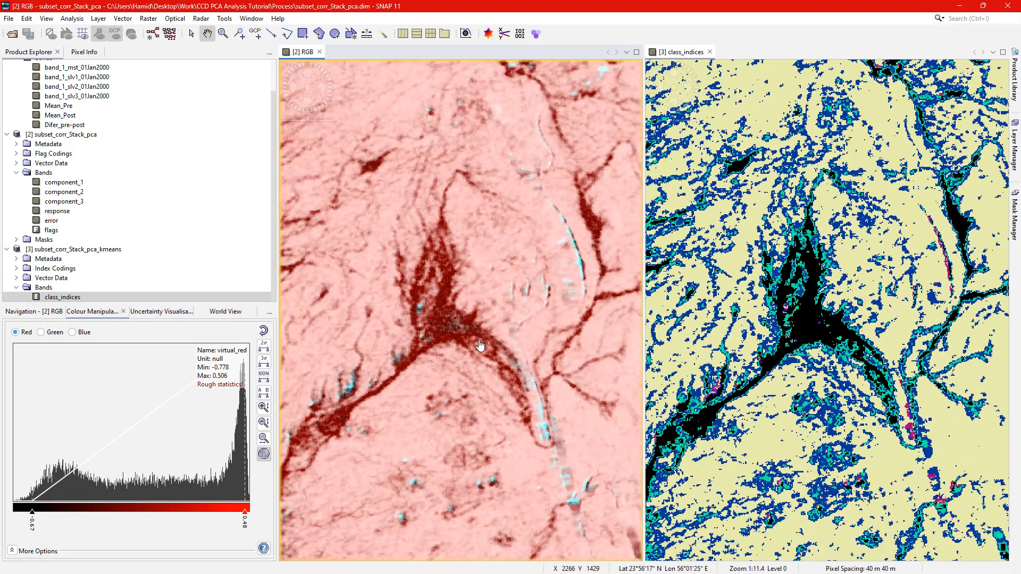
pyautogui.scroll(-2, 460, 317)
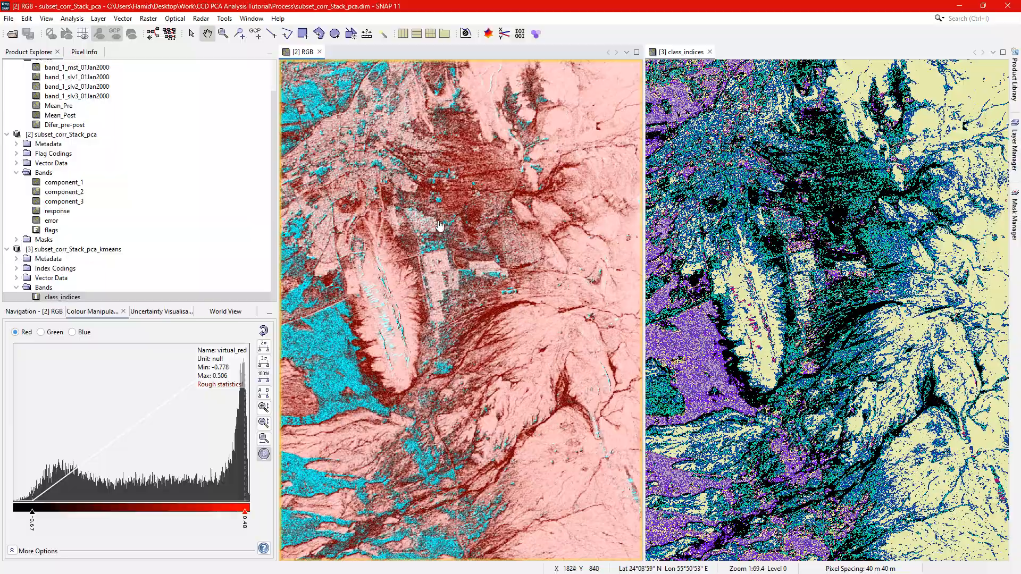
# Compare the dark red RGB areas with the black clusters along the eastern channels and the western edge of the elongated mountain ridge.
pyautogui.scroll(6, 587, 266)
pyautogui.scroll(4, 422, 285)
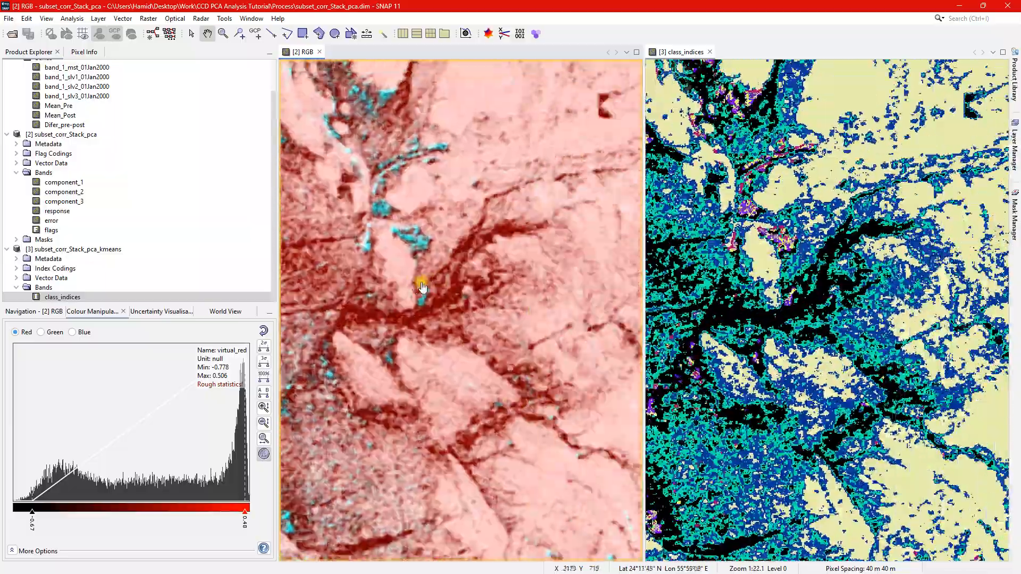
pyautogui.scroll(-10, 457, 285)
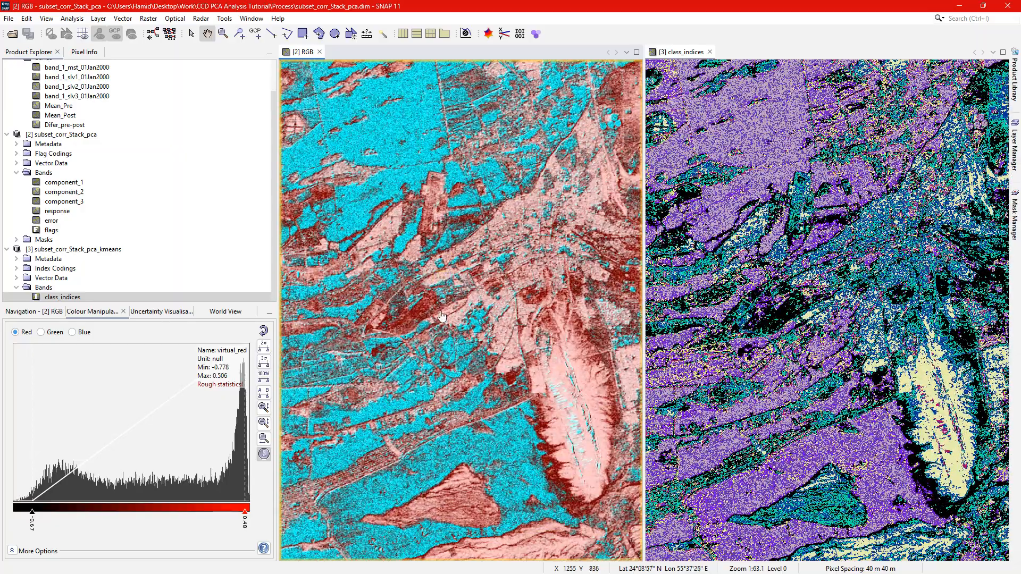
pyautogui.scroll(7, 442, 316)
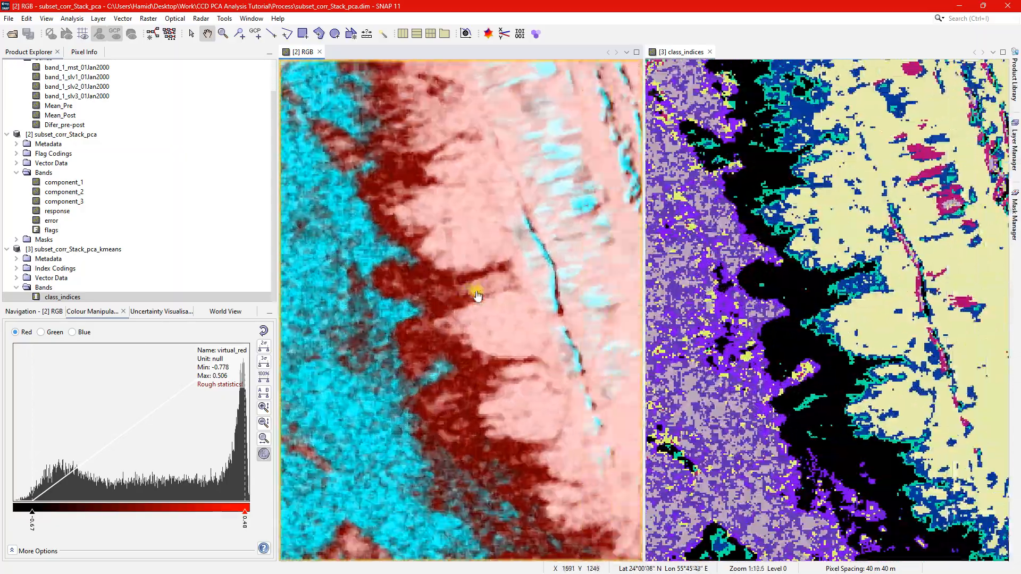
pyautogui.moveTo(812, 287); pyautogui.dragTo(789, 284)
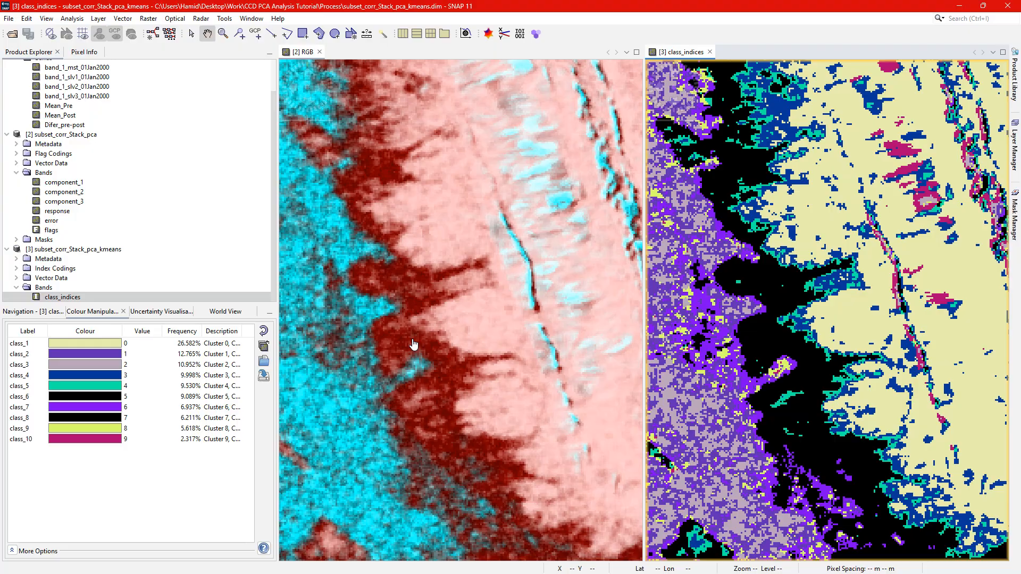
pyautogui.scroll(-4, 463, 319)
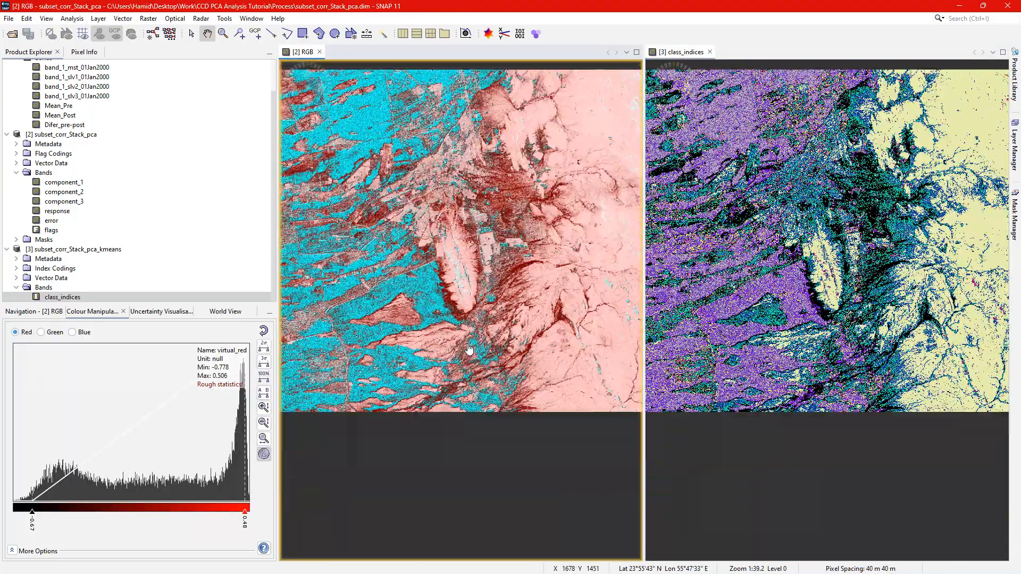
pyautogui.scroll(-3, 469, 349)
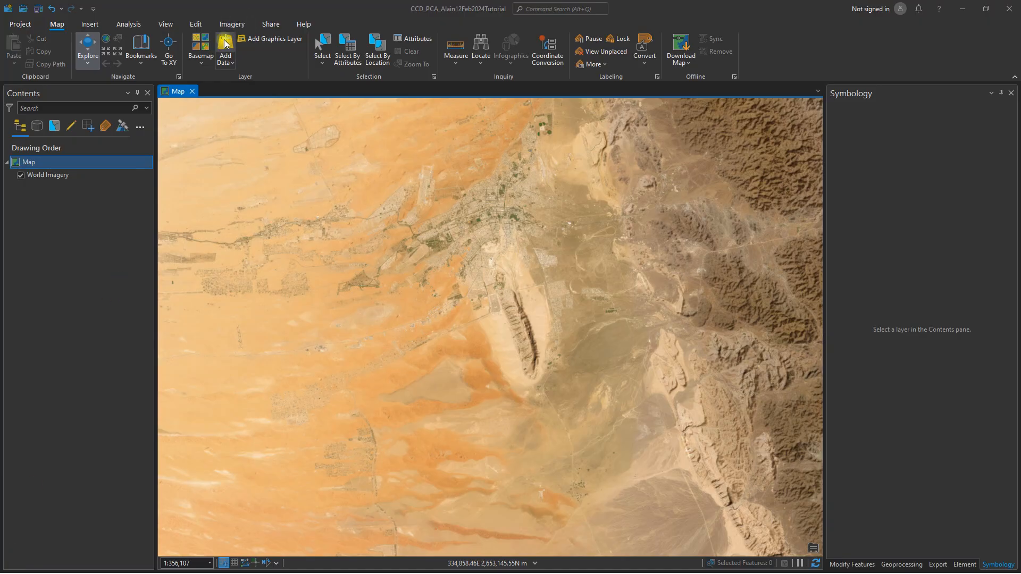
# In ArcGIS Pro, add class_indices.img from subset_corr_Stack_pca_kmeans.data in the tutorial's Process folder to the map.
pyautogui.click(226, 46)
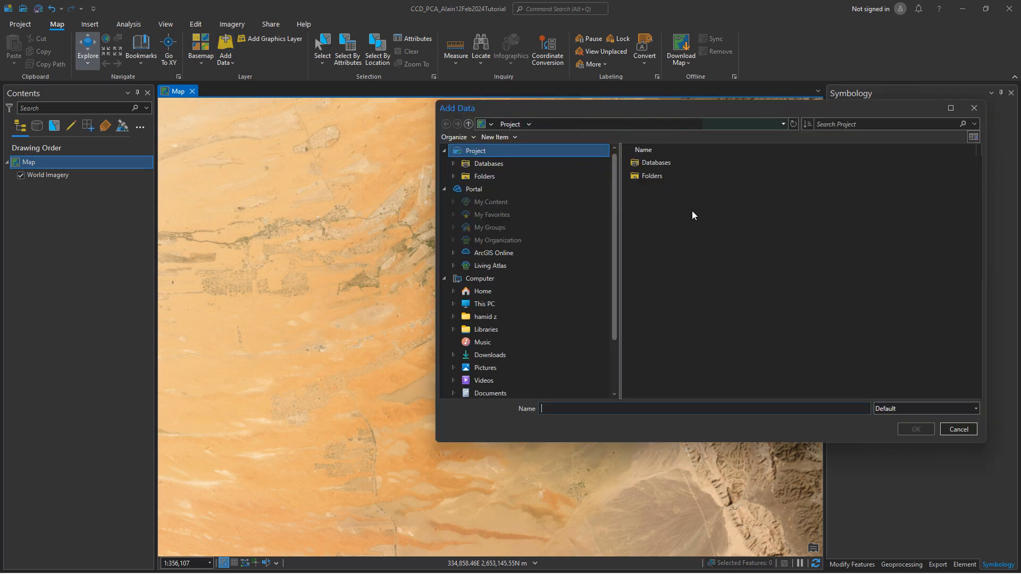
pyautogui.click(482, 291)
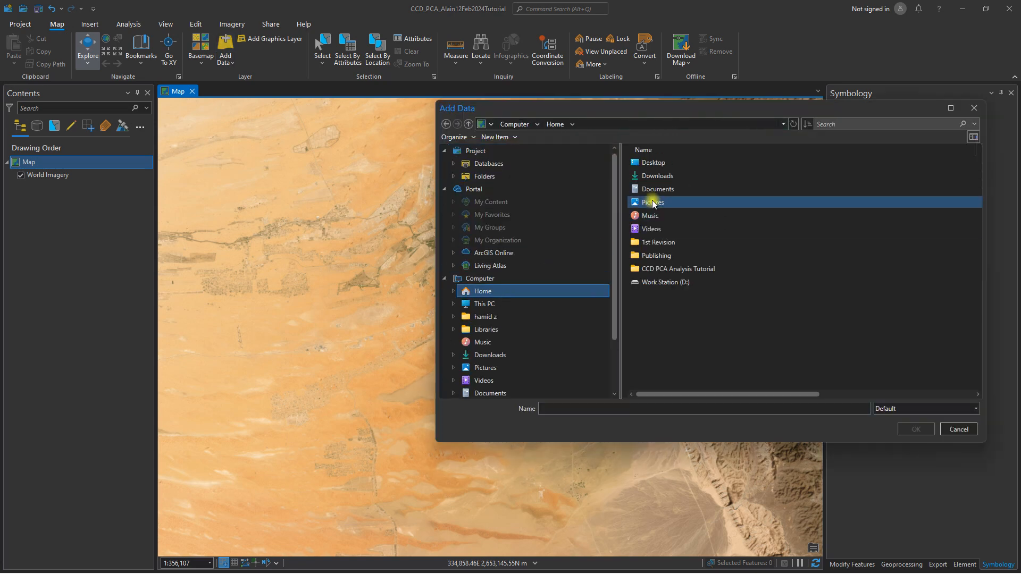
pyautogui.doubleClick(660, 167)
pyautogui.doubleClick(660, 172)
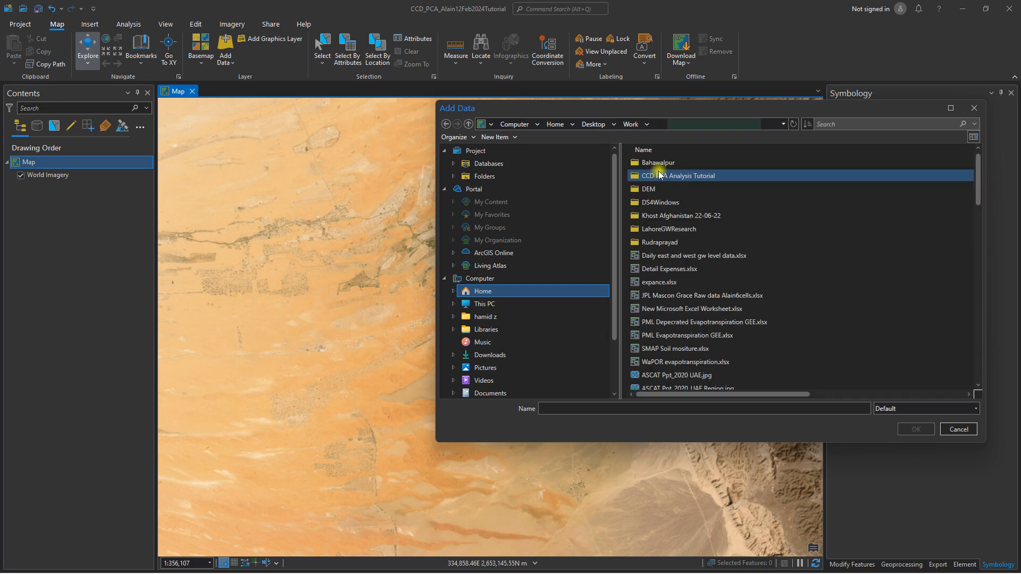
pyautogui.doubleClick(659, 176)
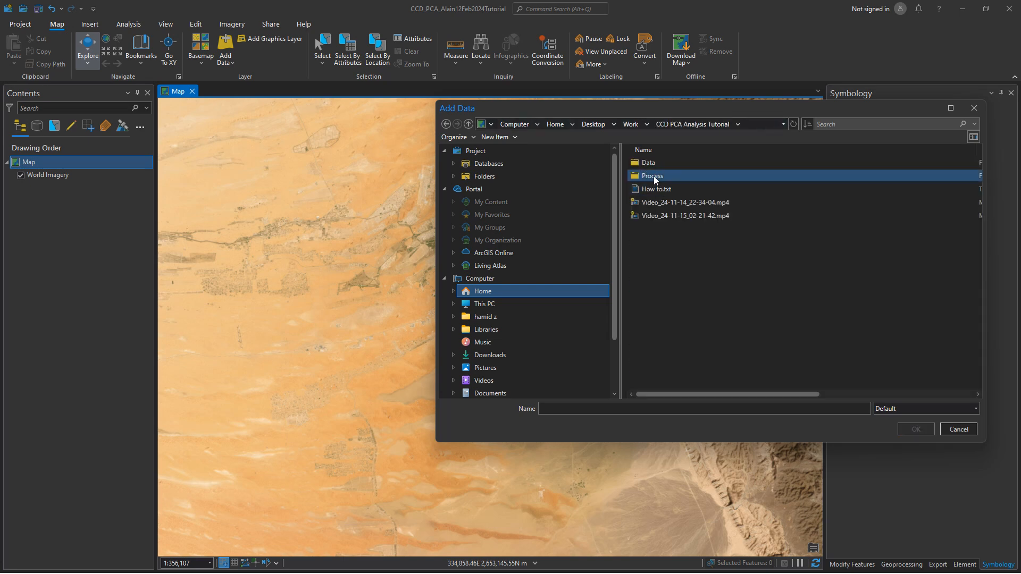
pyautogui.doubleClick(655, 181)
pyautogui.doubleClick(704, 190)
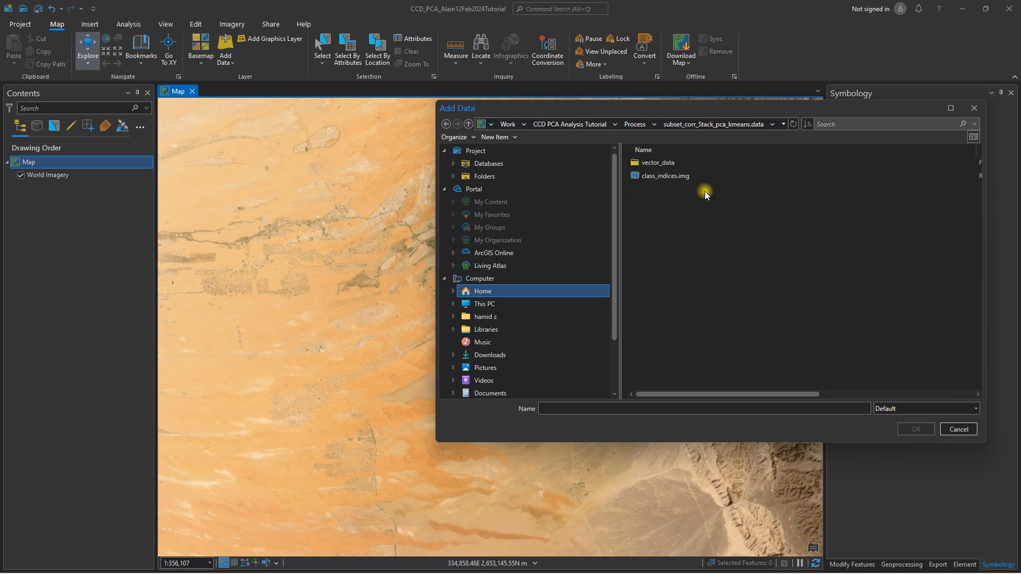
pyautogui.click(671, 177)
pyautogui.click(914, 428)
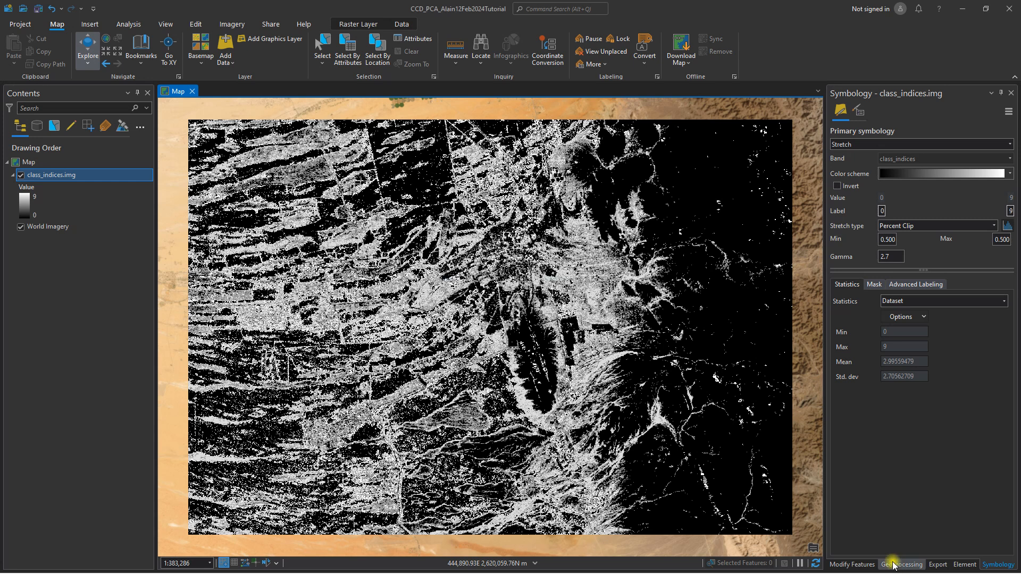
# Run Raster to Polygon on class_indices.img using the Value field, with polygon simplification off and multipart features on.
pyautogui.click(893, 565)
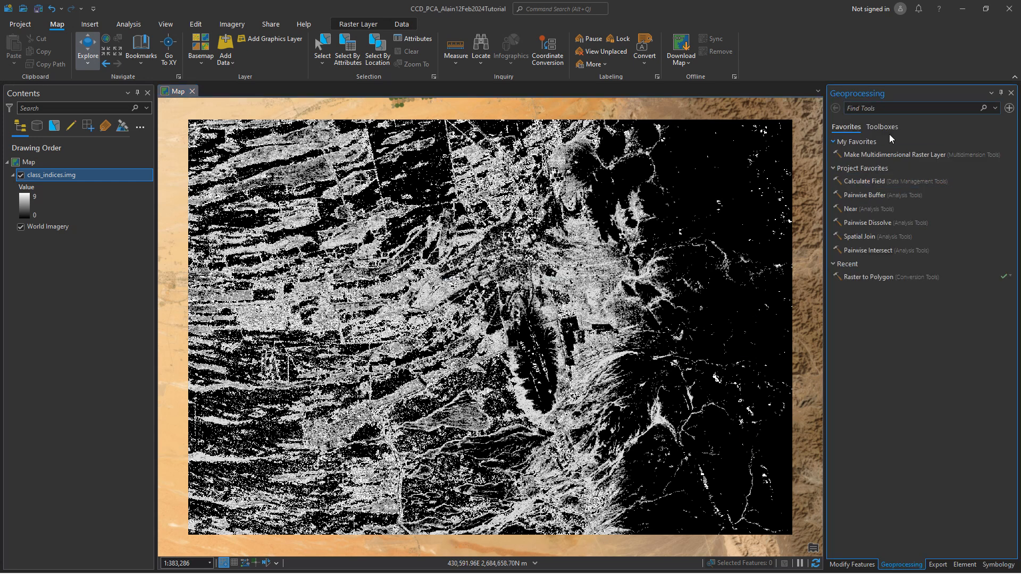
pyautogui.click(863, 277)
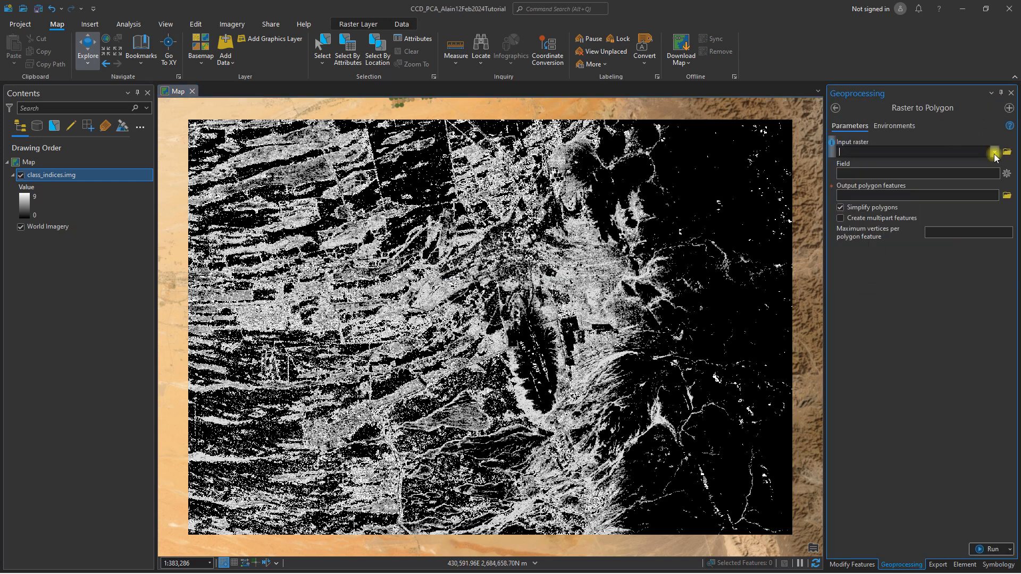
pyautogui.click(995, 153)
pyautogui.click(903, 163)
pyautogui.click(880, 207)
pyautogui.click(882, 218)
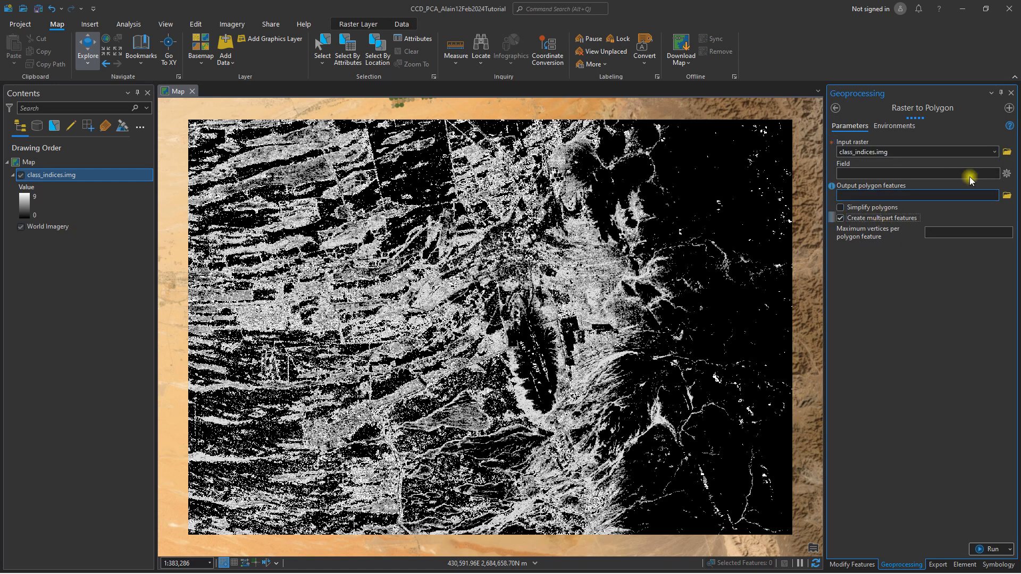
pyautogui.click(986, 547)
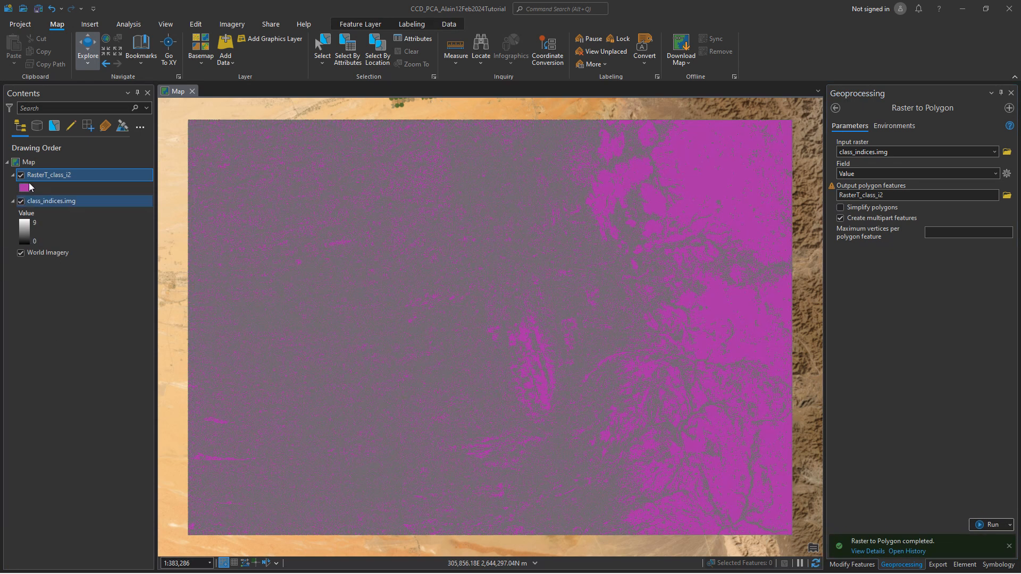
# Open the new polygon layer's attribute table and select the records with gridcode 5 and 7.
pyautogui.click(40, 178)
pyautogui.rightClick(40, 178)
pyautogui.click(98, 183)
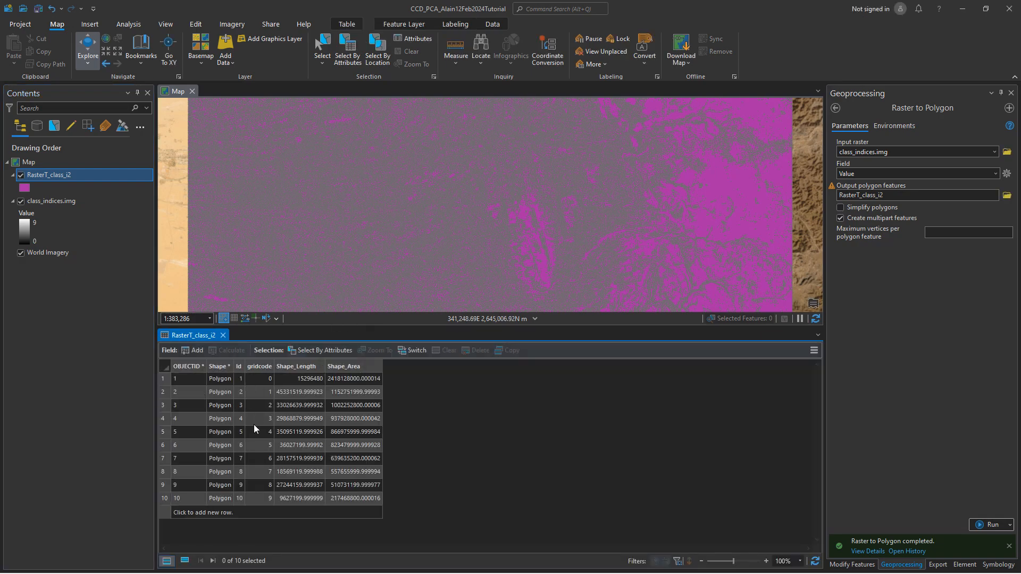
pyautogui.click(164, 446)
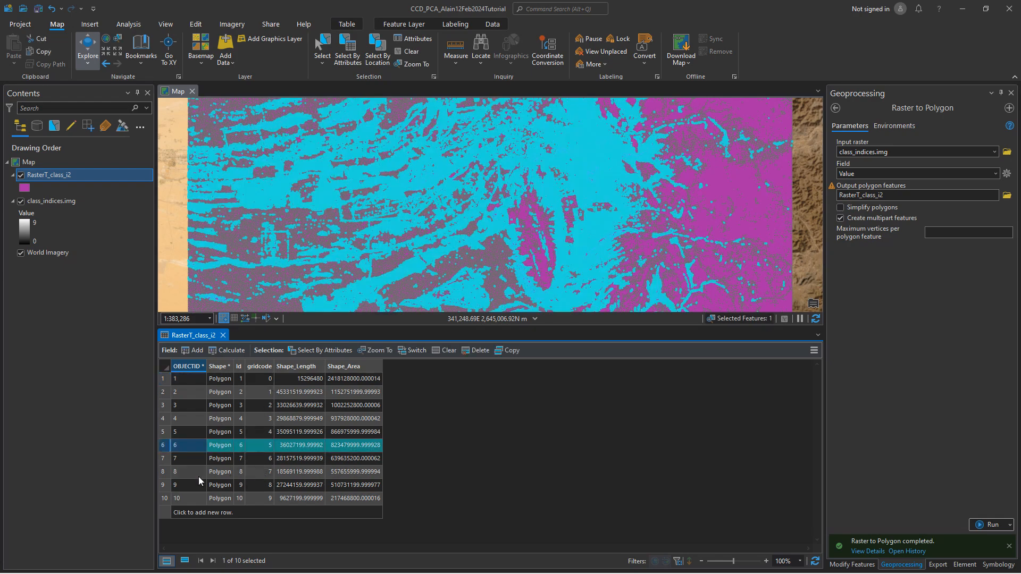
pyautogui.keyDown('ctrl'); pyautogui.click(163, 473); pyautogui.keyUp('ctrl')
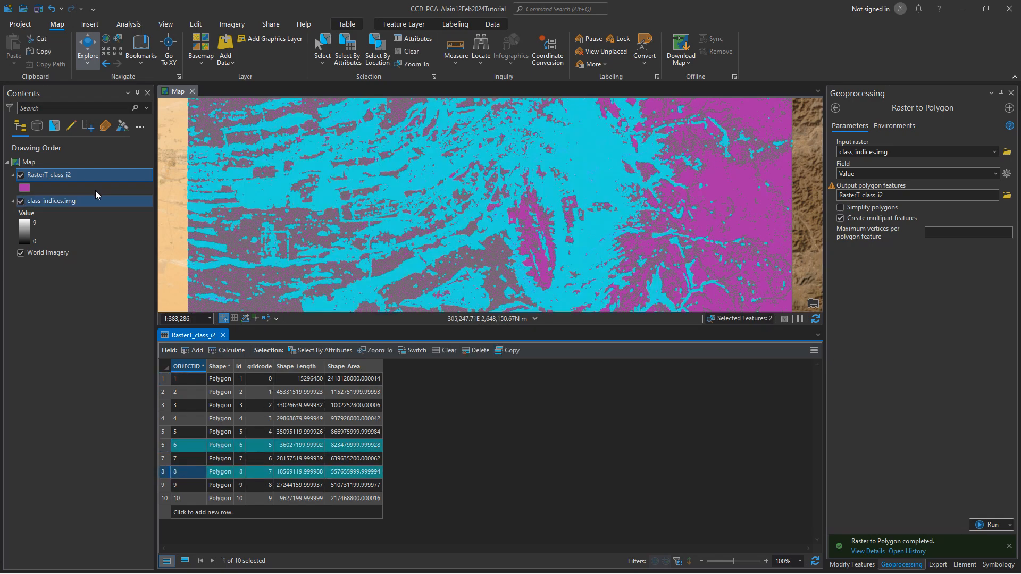
# Make a layer from the two selected polygons, hide the full polygon layer and class_indices.img, and close the table.
pyautogui.rightClick(43, 176)
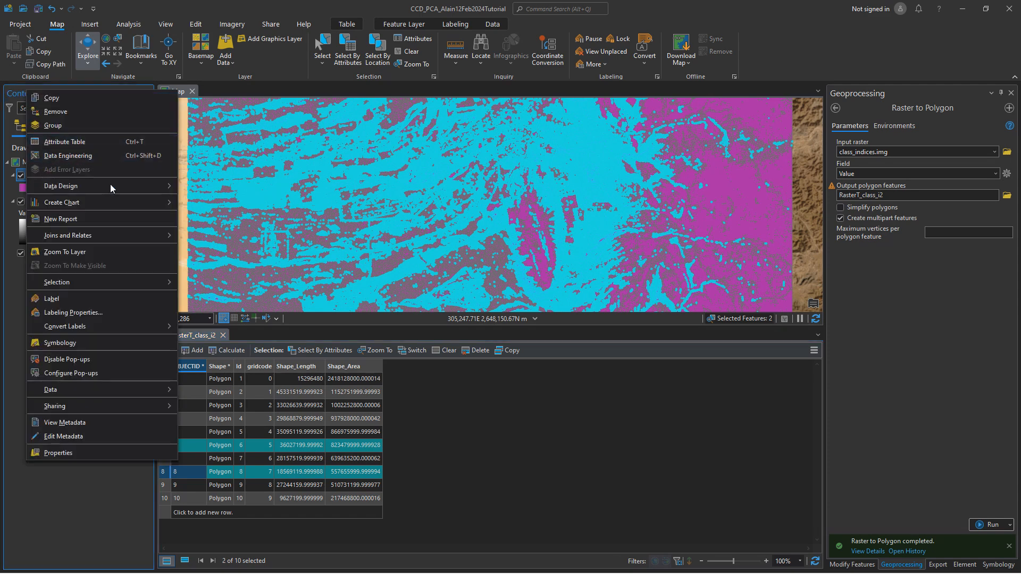
pyautogui.moveTo(120, 282)
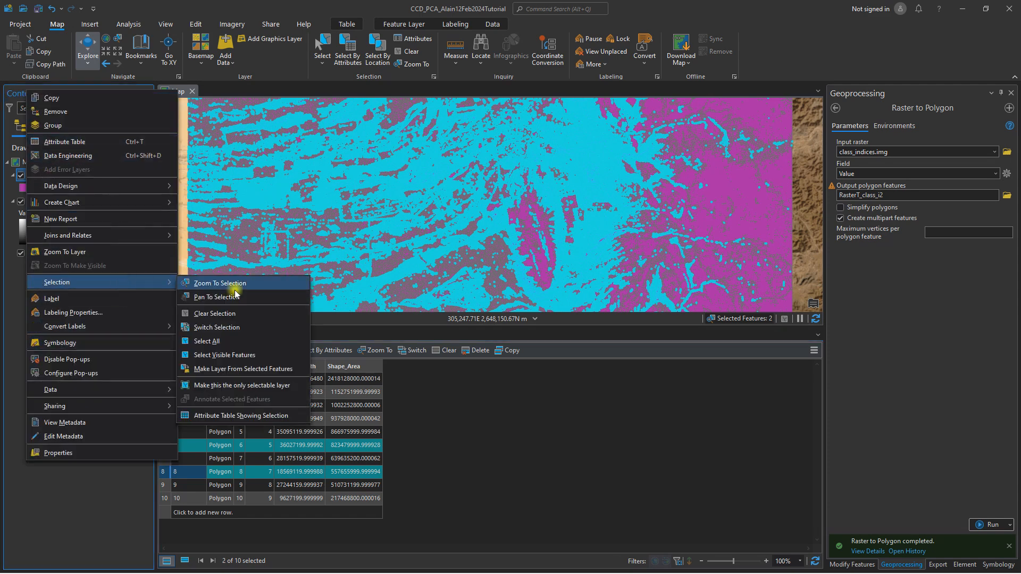
pyautogui.click(260, 371)
pyautogui.click(21, 202)
pyautogui.click(21, 228)
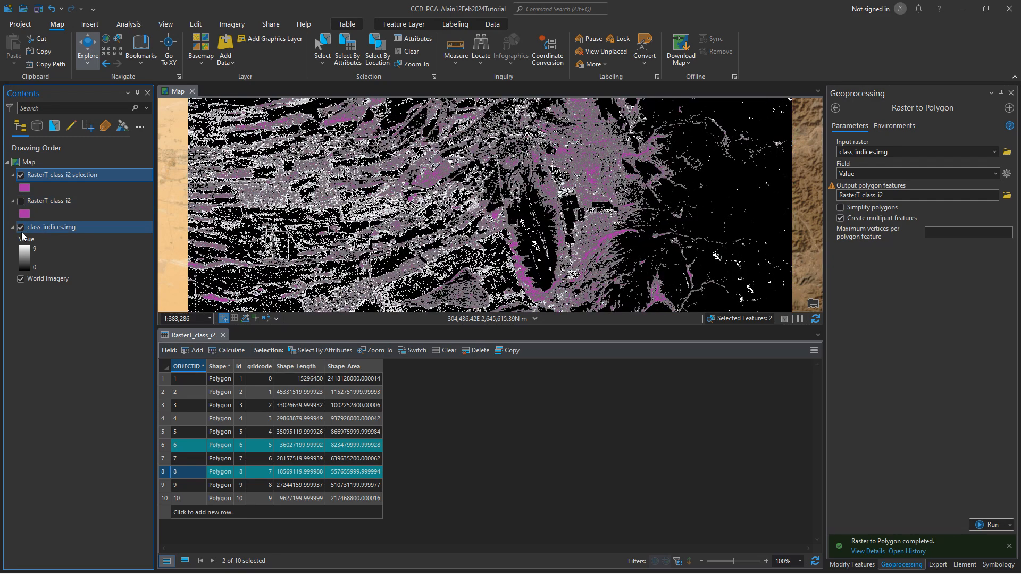
pyautogui.click(223, 335)
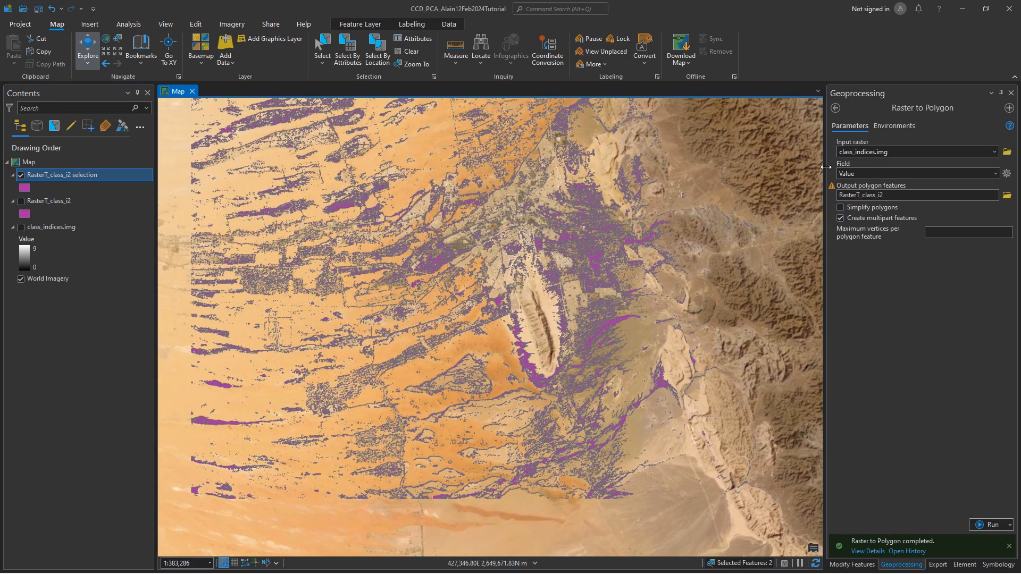
# Merge features 6 and 8 of the selection layer, preserving feature 6, and clear the selection and save the edits.
pyautogui.click(834, 109)
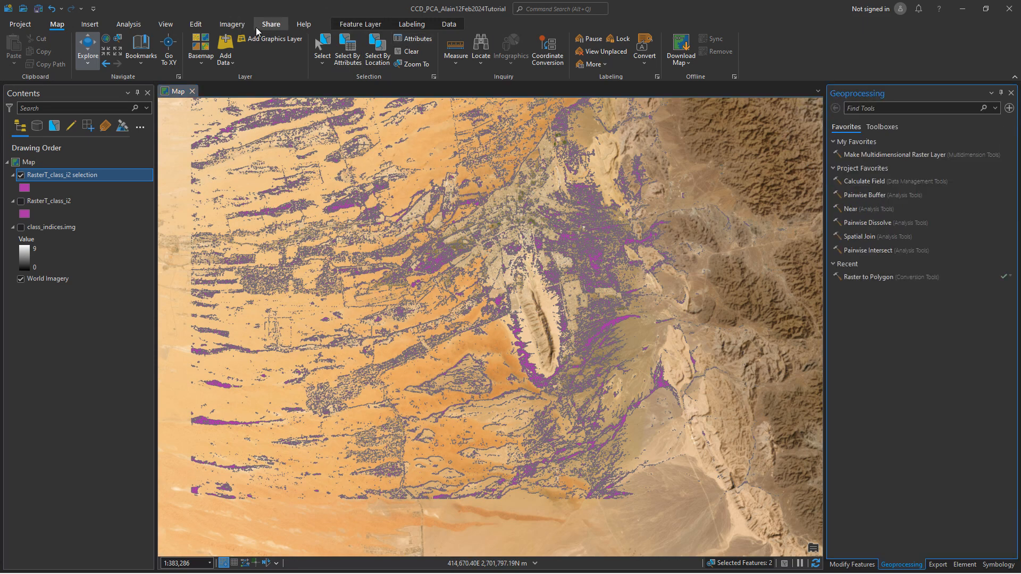
pyautogui.click(206, 27)
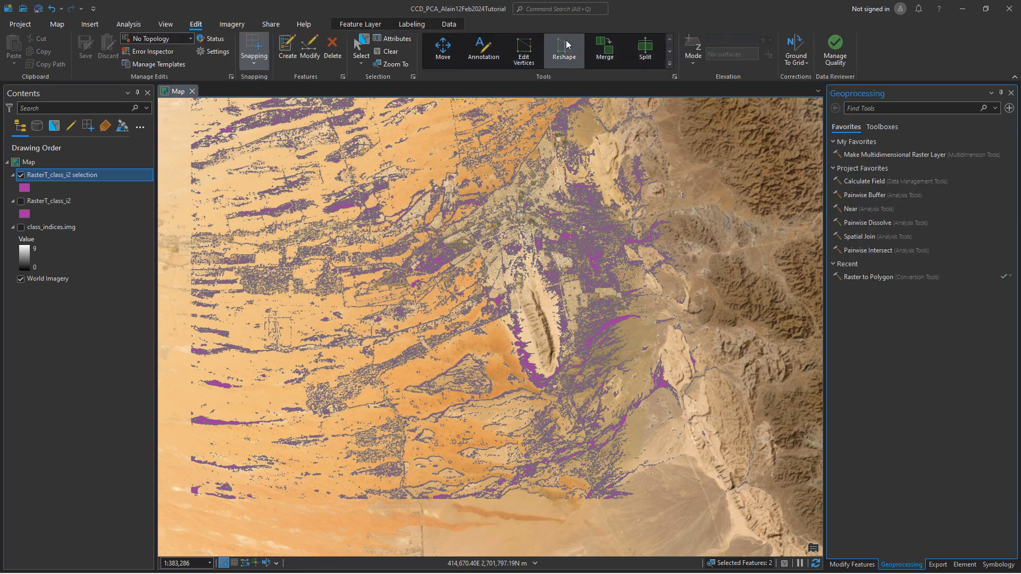
pyautogui.click(606, 48)
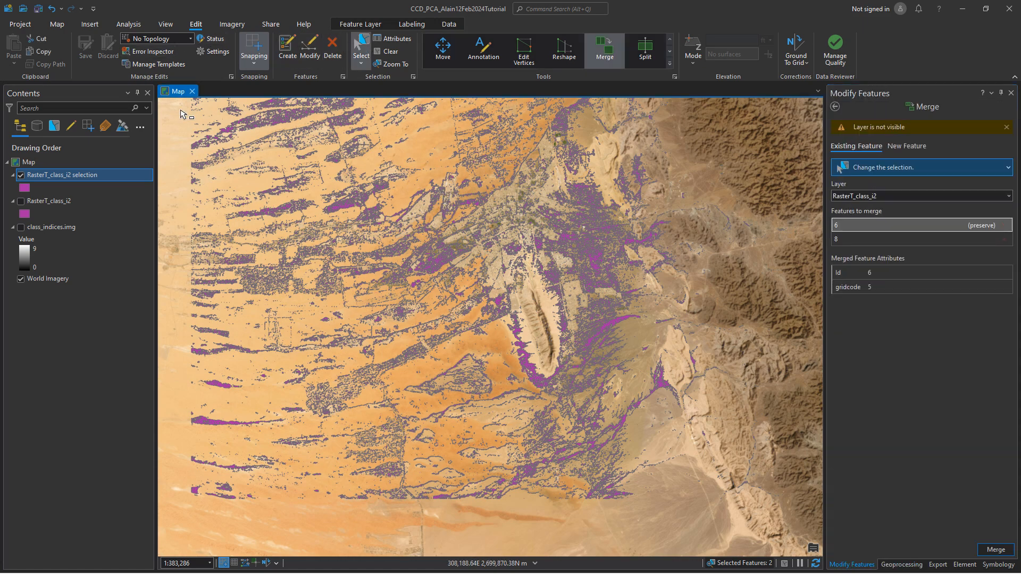
pyautogui.click(996, 551)
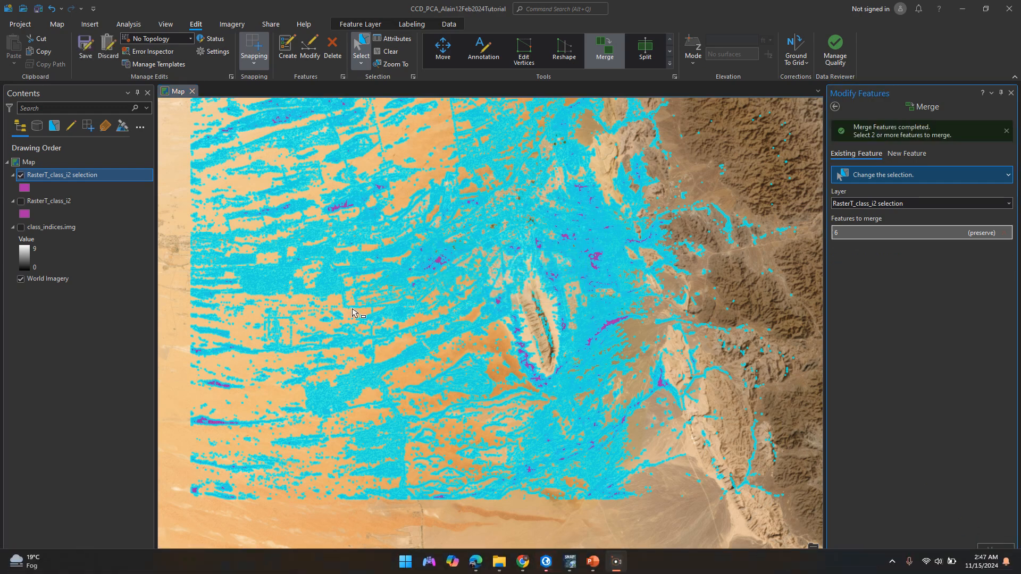
pyautogui.scroll(-2, 450, 315)
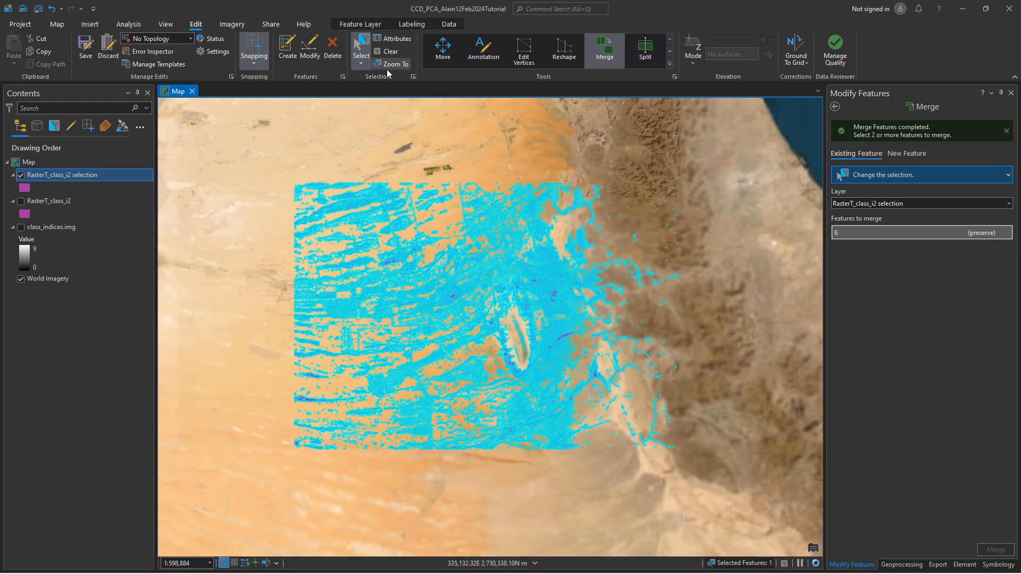
pyautogui.click(390, 54)
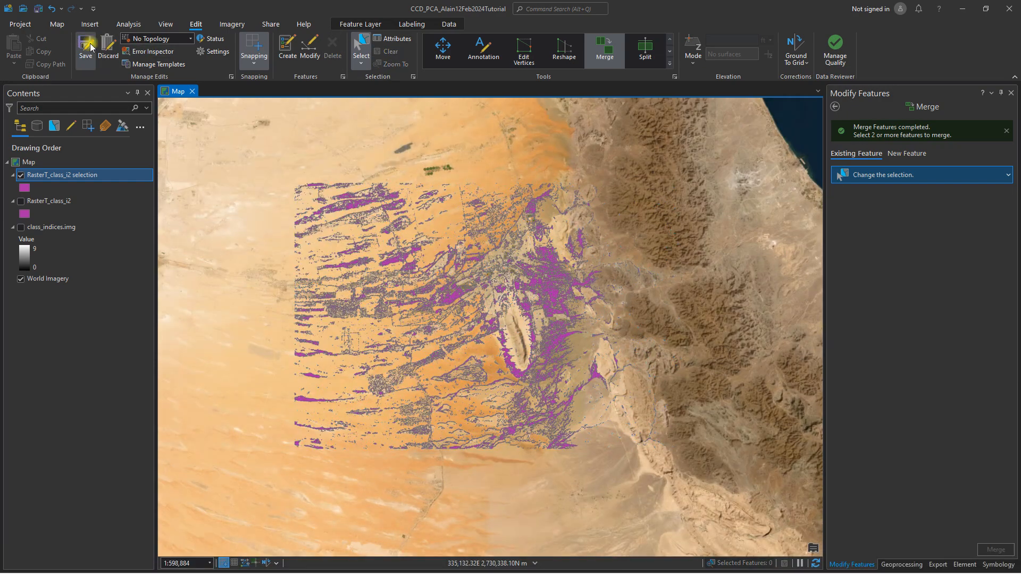
# Try to inspect the merged selection layer's records in its attribute table and its fields in the Data Engineering view.
pyautogui.rightClick(50, 175)
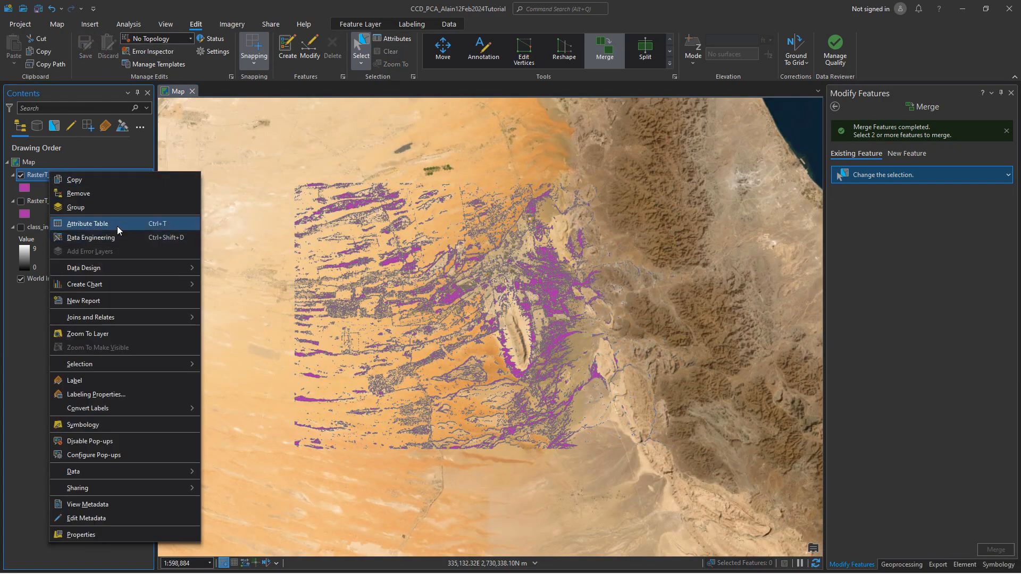
pyautogui.click(184, 235)
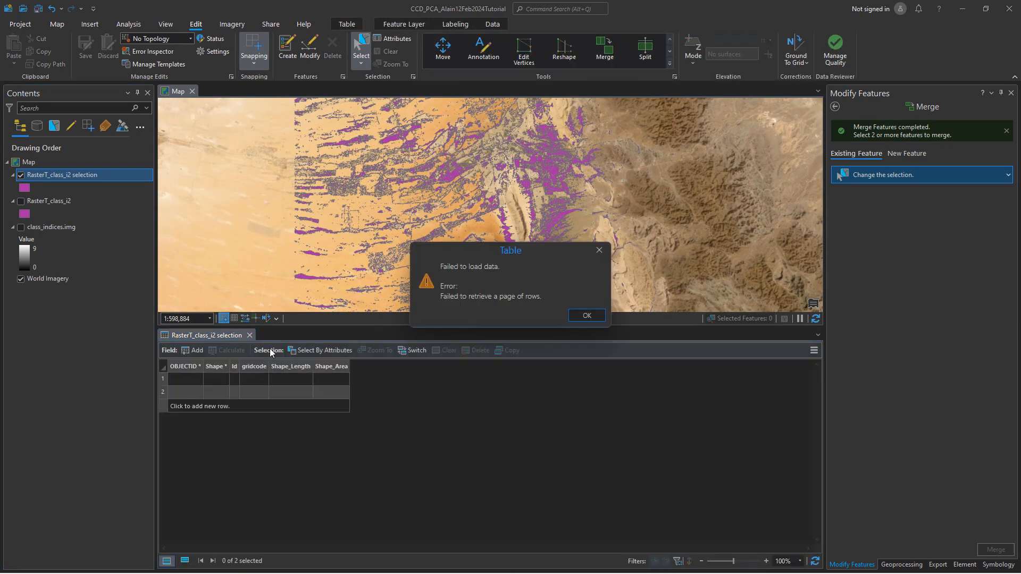
pyautogui.click(576, 316)
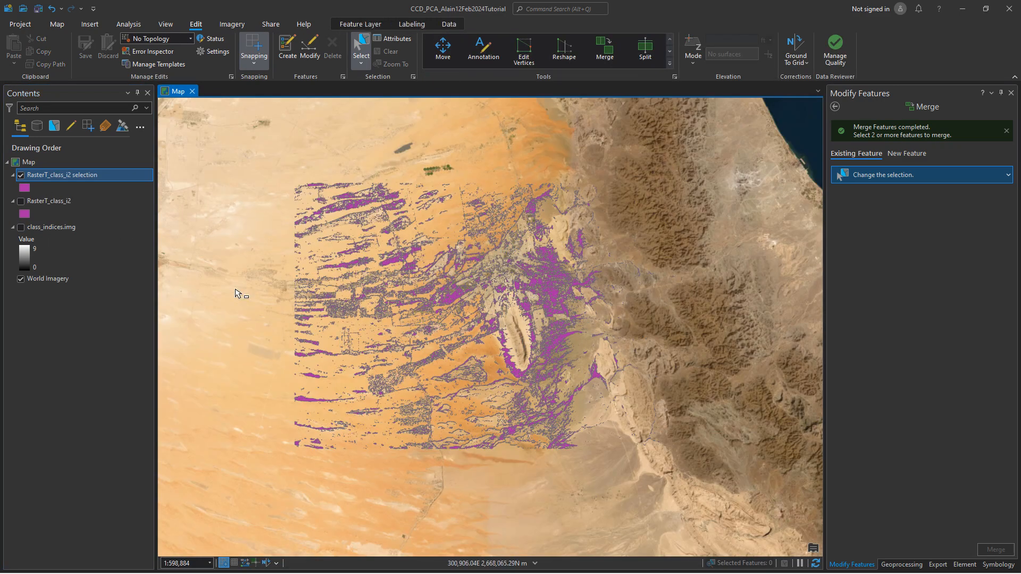
pyautogui.rightClick(71, 178)
pyautogui.click(114, 151)
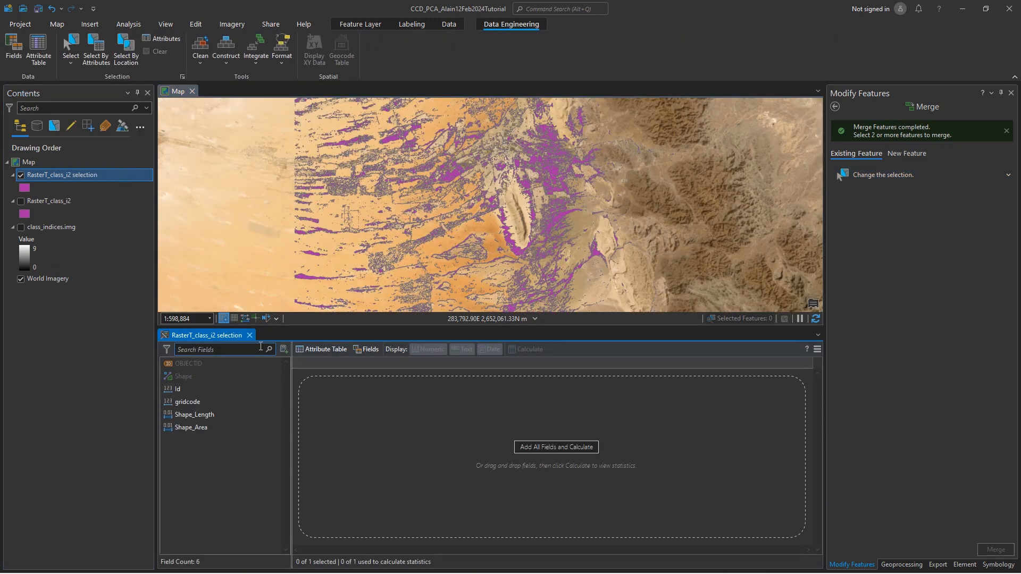
pyautogui.click(249, 335)
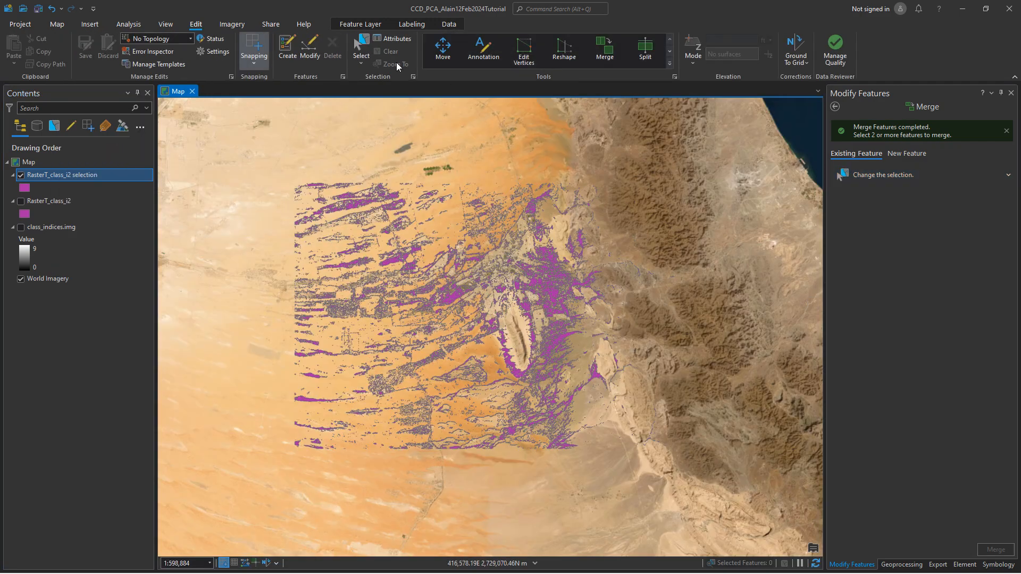
# Add a Float field named Area to the selection layer's attribute table and save the field changes.
pyautogui.click(1010, 93)
pyautogui.rightClick(33, 173)
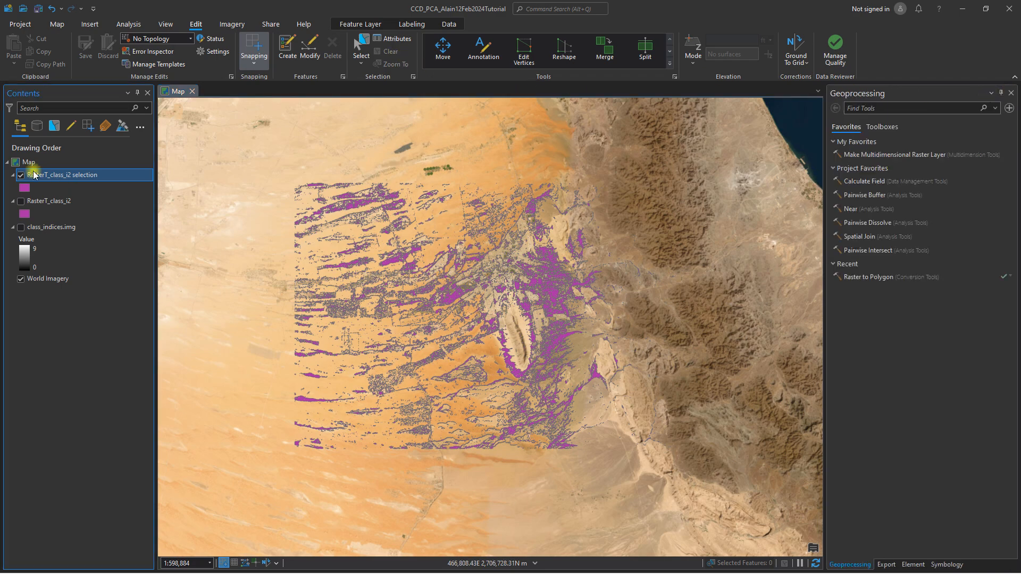
pyautogui.click(85, 222)
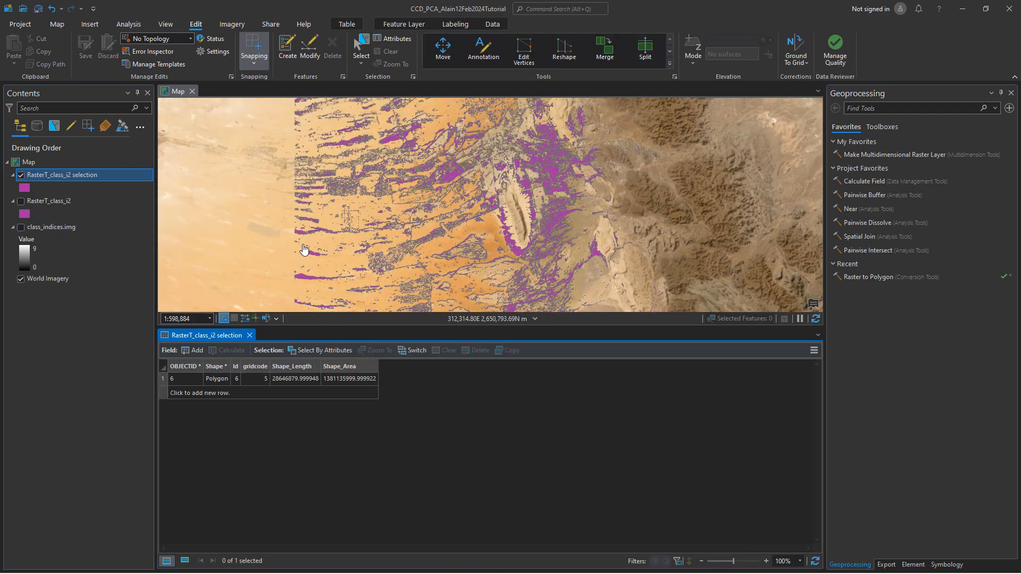
pyautogui.click(192, 351)
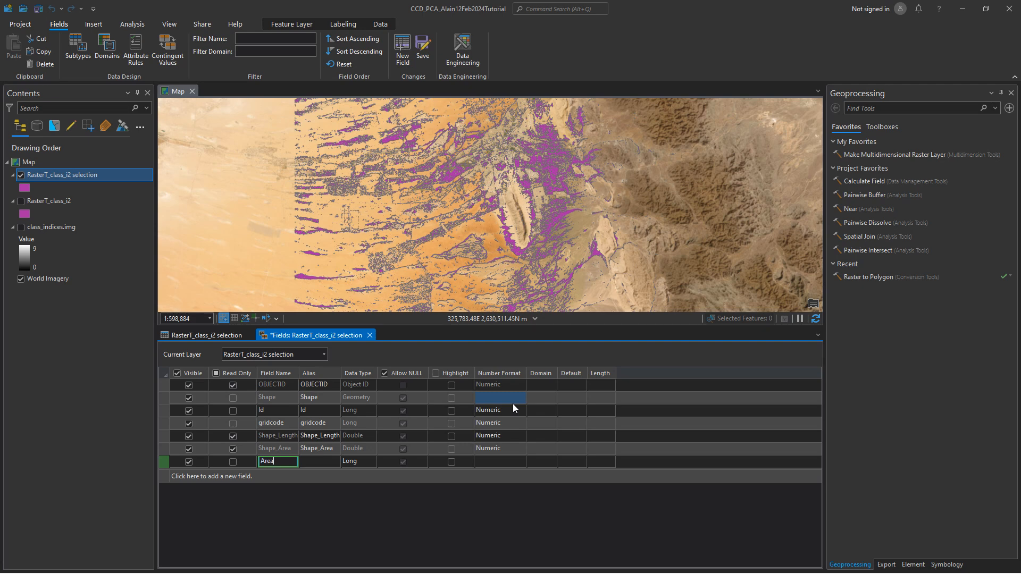
pyautogui.click(364, 463)
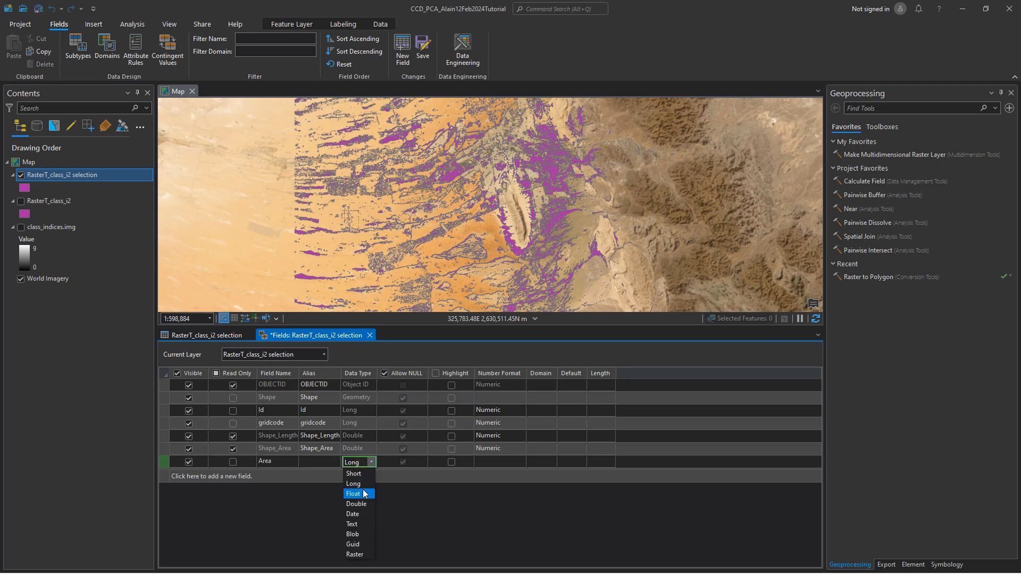
pyautogui.click(369, 336)
pyautogui.click(501, 312)
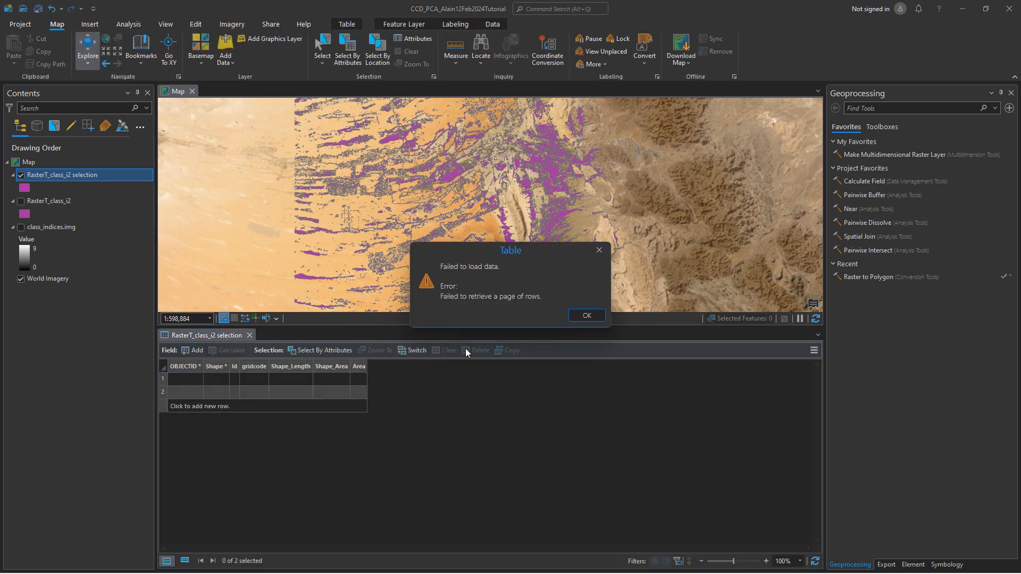
pyautogui.click(569, 315)
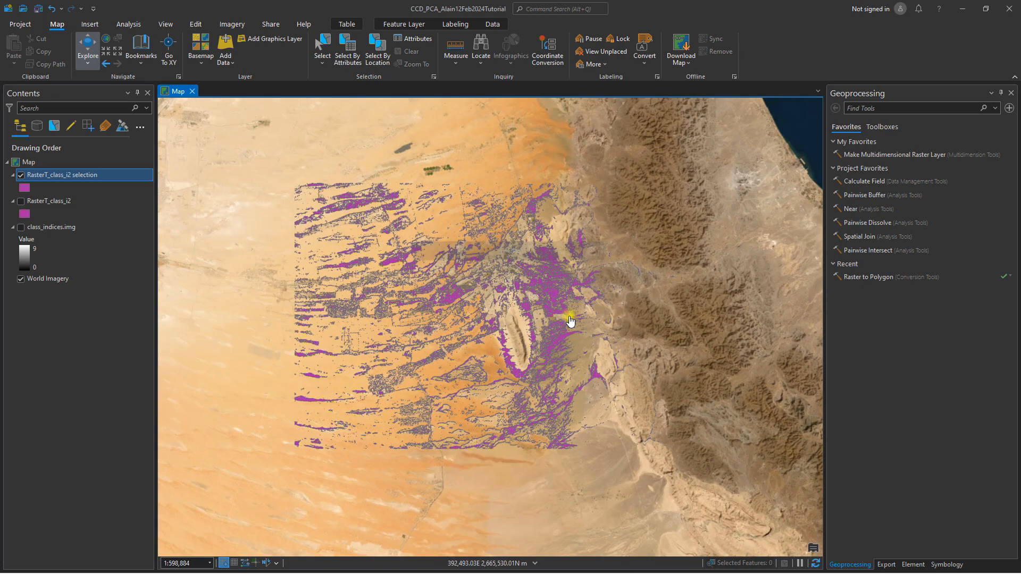
# Try to reopen the selection layer's attribute table to view its records.
pyautogui.rightClick(66, 175)
pyautogui.click(117, 139)
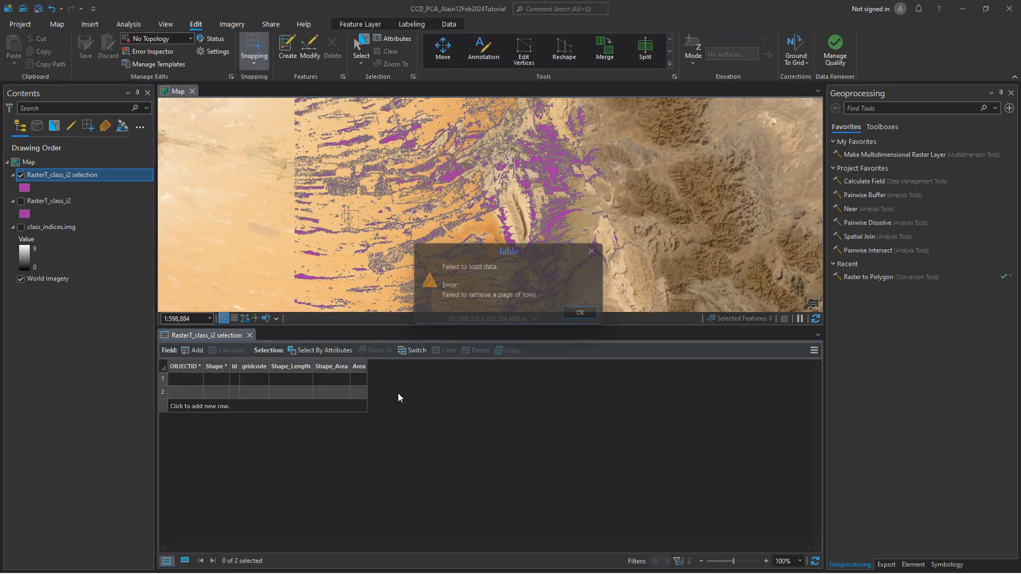
pyautogui.click(585, 318)
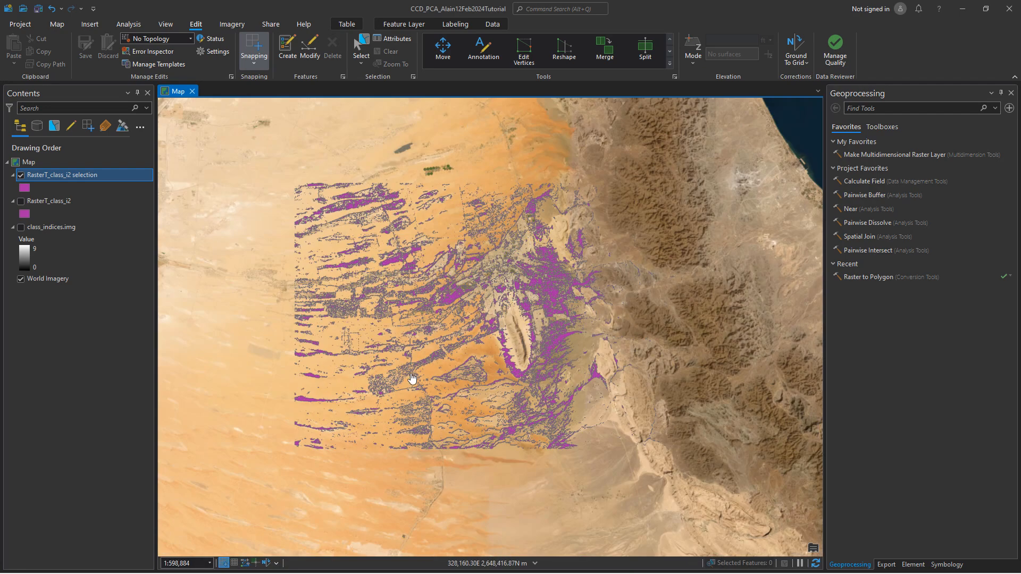
pyautogui.rightClick(85, 174)
pyautogui.click(134, 142)
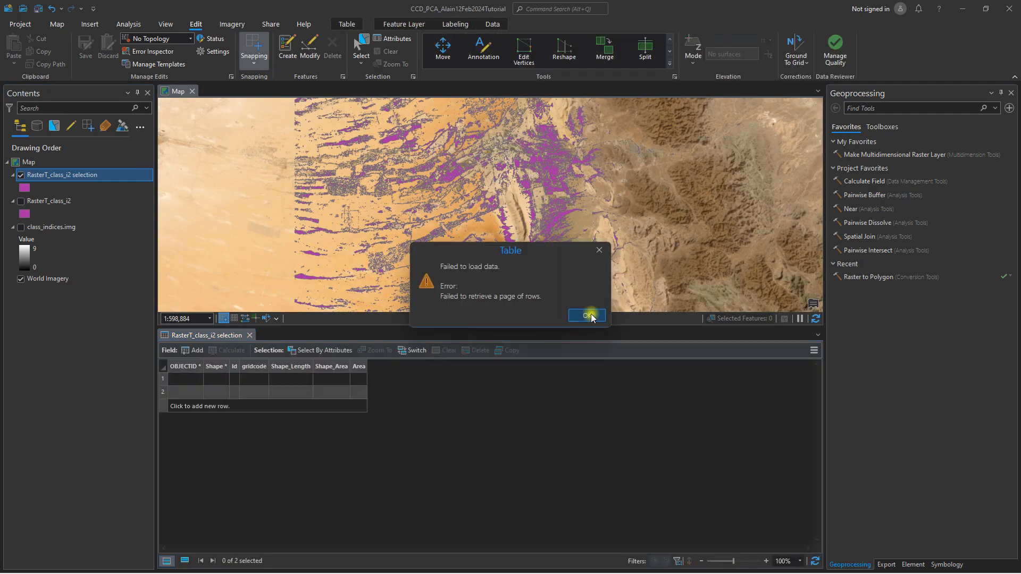
pyautogui.click(588, 316)
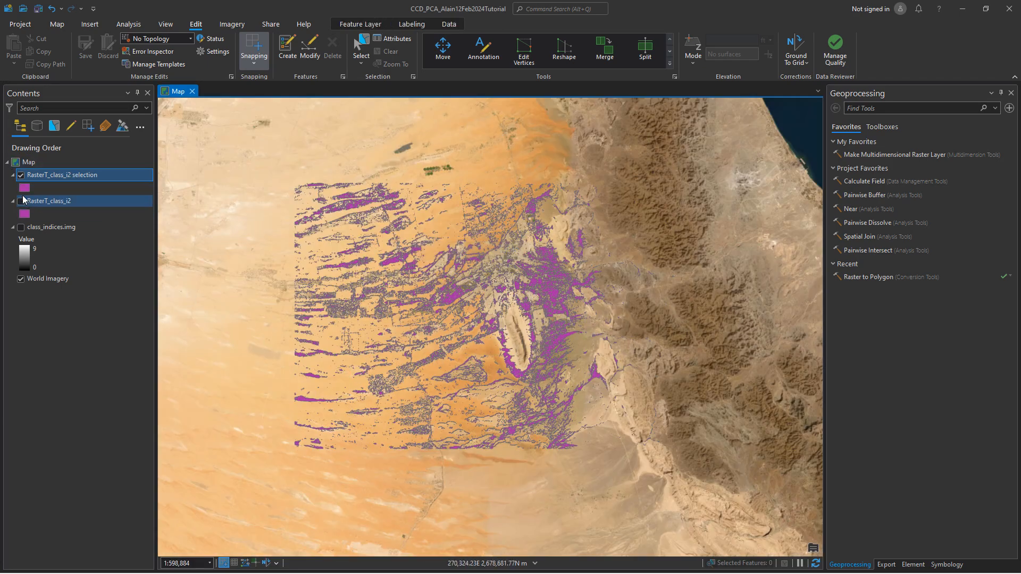
# Symbolize the selection layer with a bright red fill and no outline color.
pyautogui.click(24, 188)
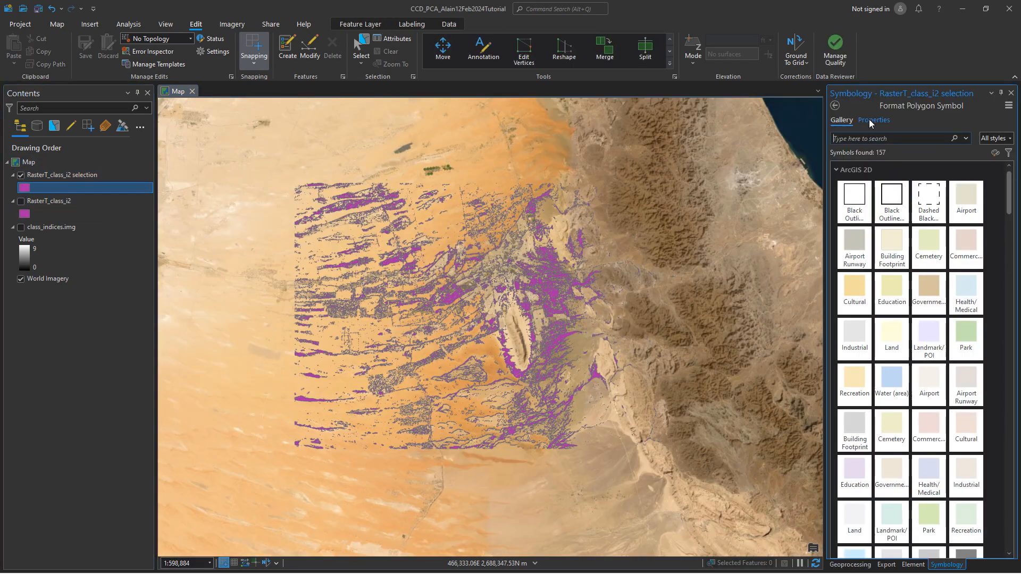
pyautogui.click(872, 121)
pyautogui.click(1009, 174)
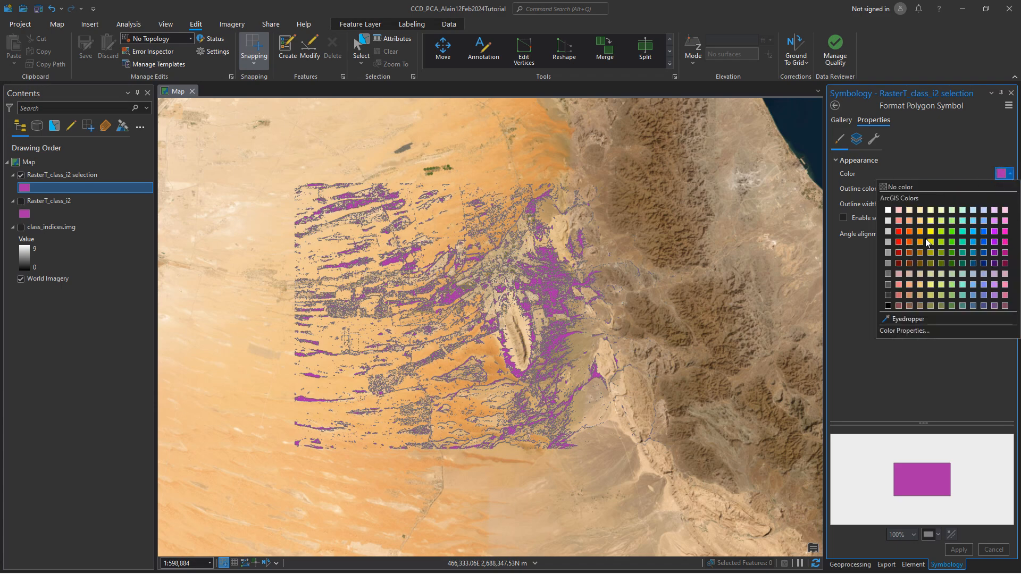
pyautogui.click(898, 242)
pyautogui.click(1005, 188)
pyautogui.click(981, 202)
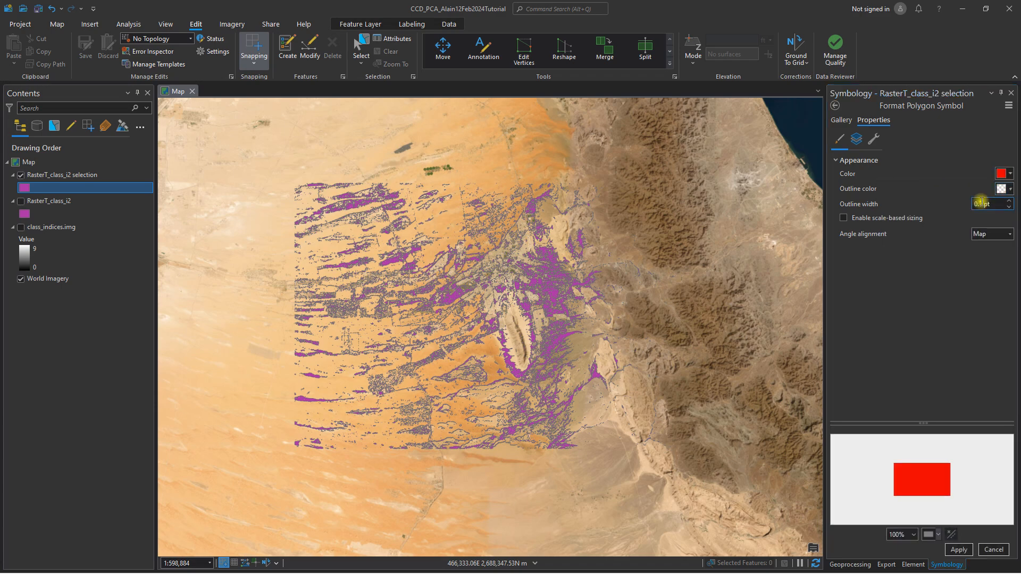
pyautogui.click(959, 549)
# Examine the red flood polygons over the city, the northern farm circles and the airport, clearing any accidental feature selection.
pyautogui.scroll(4, 564, 314)
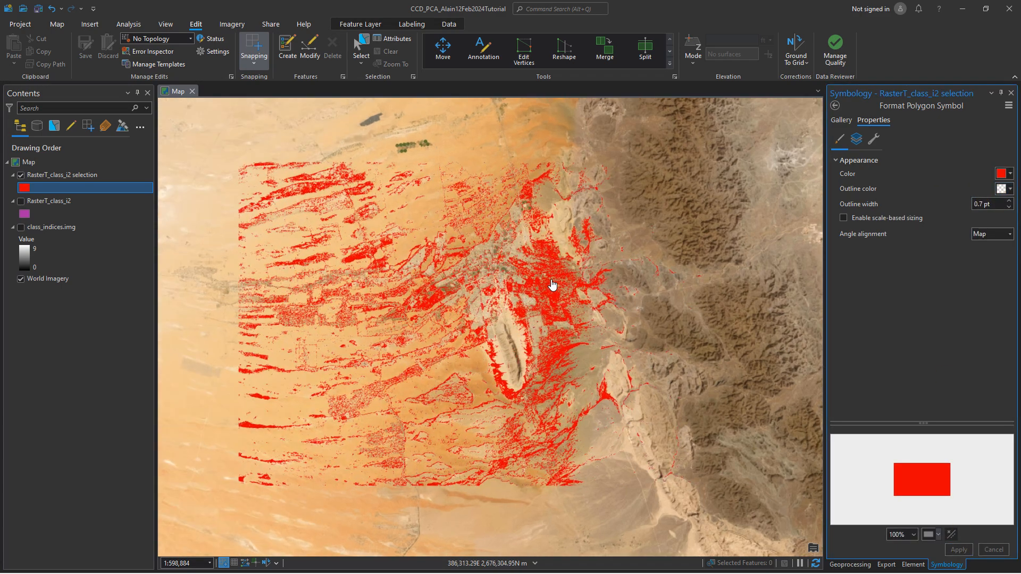
pyautogui.click(537, 334)
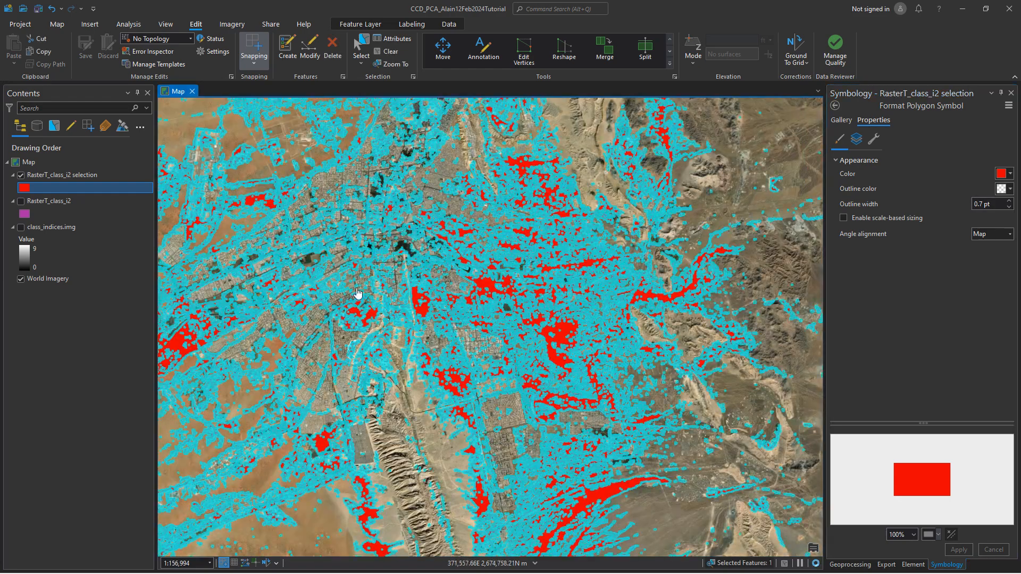
pyautogui.click(382, 53)
pyautogui.moveTo(409, 198); pyautogui.dragTo(498, 331)
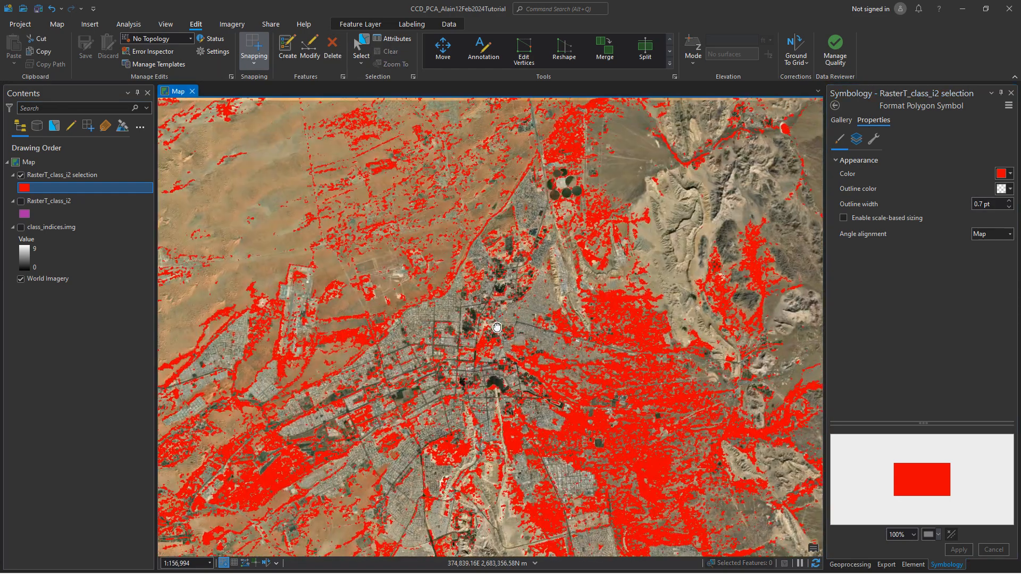
pyautogui.moveTo(498, 287); pyautogui.dragTo(456, 326)
pyautogui.moveTo(514, 235); pyautogui.dragTo(467, 308)
pyautogui.scroll(4, 499, 215)
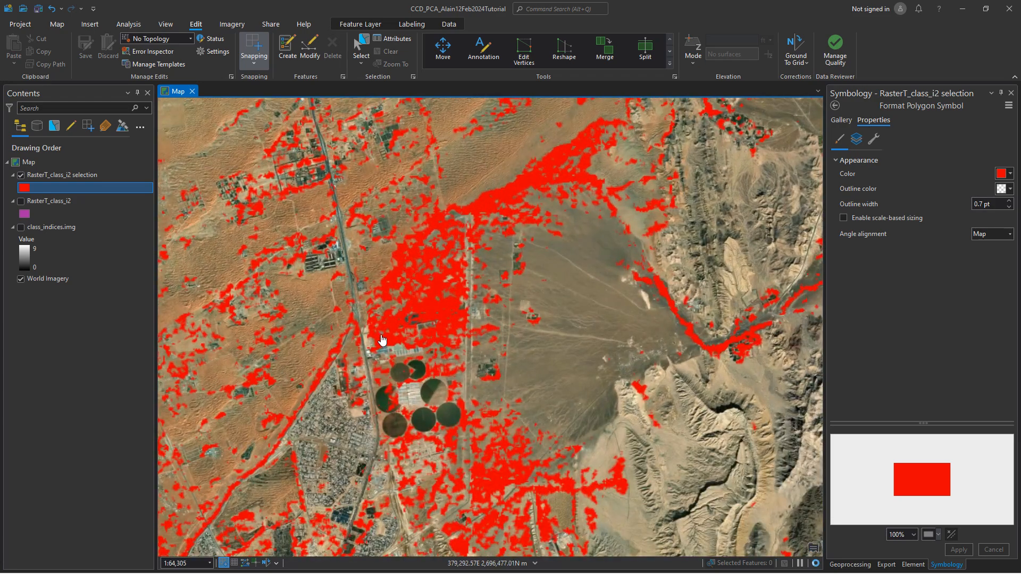
pyautogui.moveTo(381, 342); pyautogui.dragTo(499, 244)
pyautogui.moveTo(419, 304); pyautogui.dragTo(535, 156)
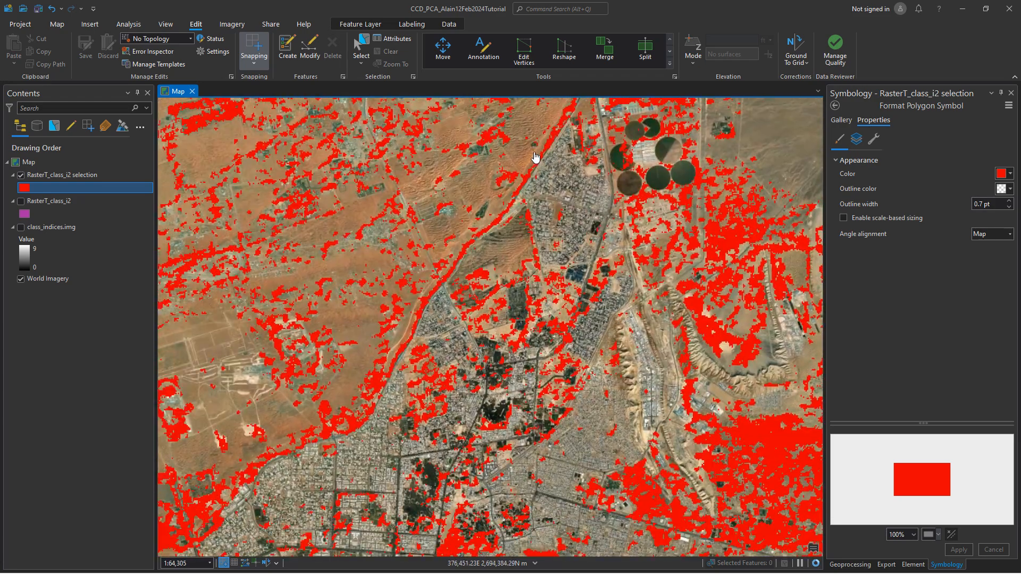
pyautogui.moveTo(464, 275); pyautogui.dragTo(488, 247)
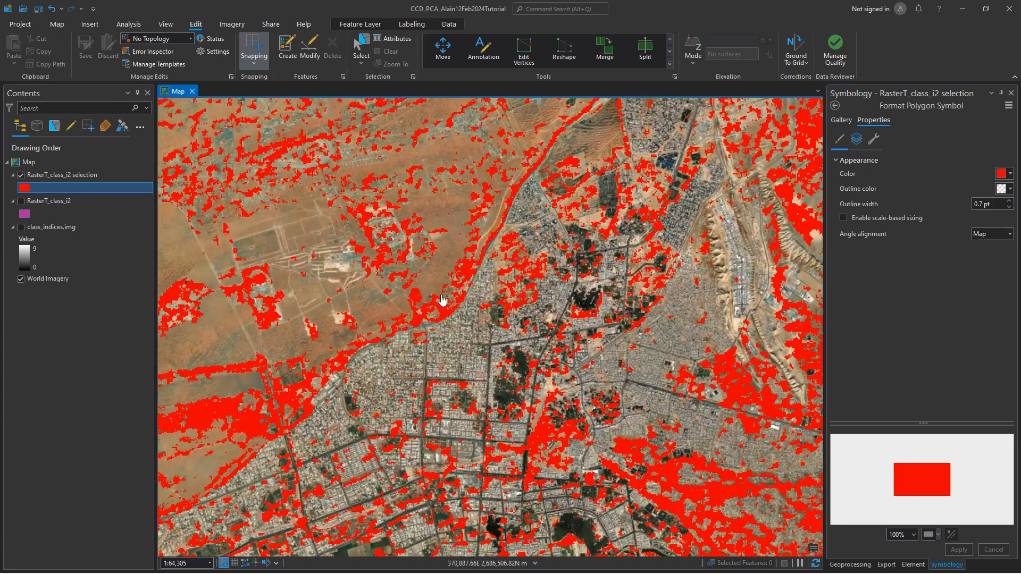
# Hide the selection layer to inspect the underlying imagery along the city's northwestern edge, and show the layer again.
pyautogui.click(21, 175)
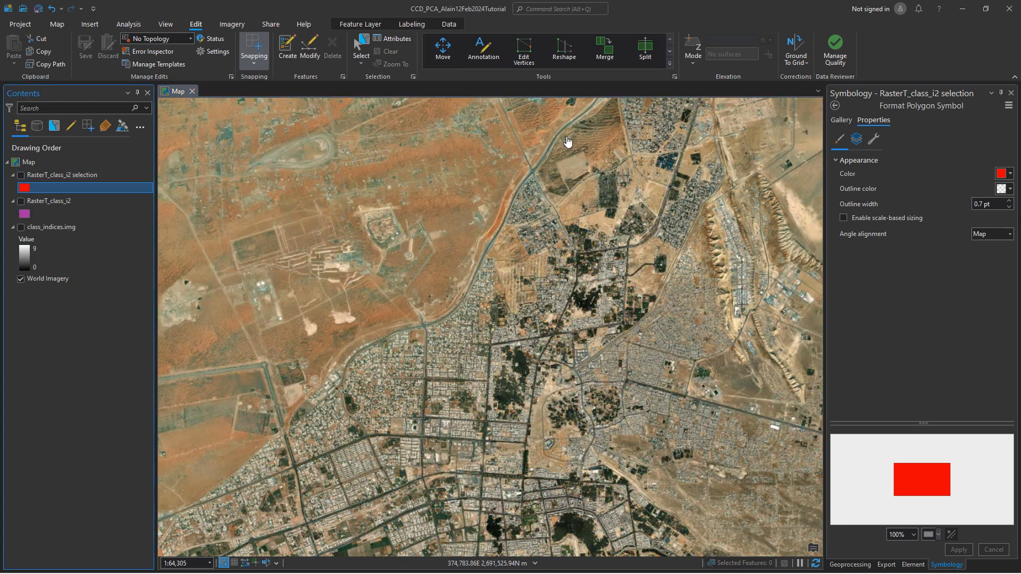
pyautogui.scroll(8, 424, 331)
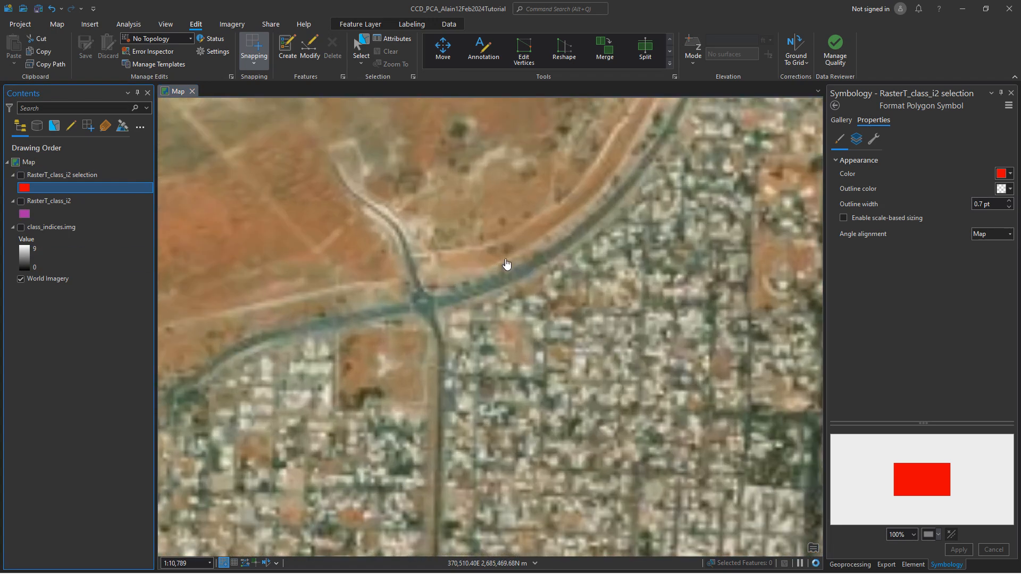
pyautogui.scroll(-2, 451, 277)
pyautogui.moveTo(329, 321); pyautogui.dragTo(572, 236)
pyautogui.moveTo(360, 305); pyautogui.dragTo(622, 204)
pyautogui.moveTo(242, 448); pyautogui.dragTo(536, 205)
pyautogui.moveTo(375, 420); pyautogui.dragTo(553, 253)
pyautogui.moveTo(410, 361); pyautogui.dragTo(555, 235)
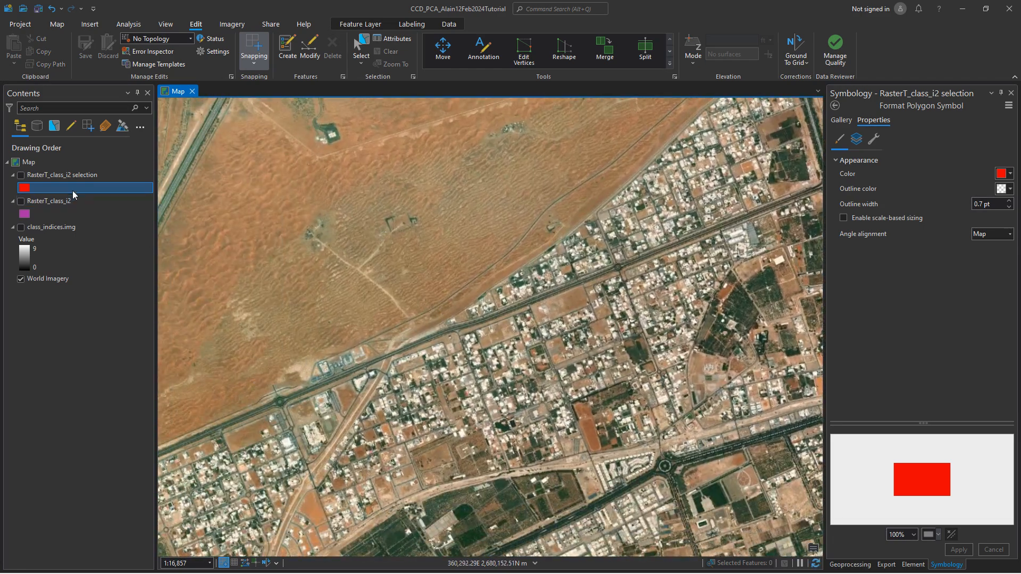
pyautogui.click(21, 175)
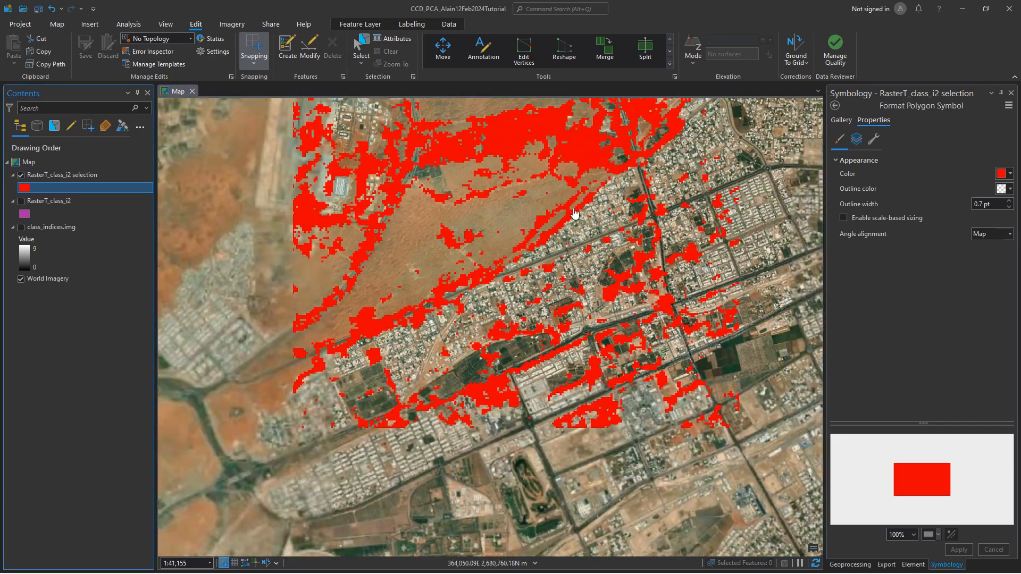
# Examine the distribution of the flood polygons across Al Ain, the mountain ridge and the desert to the west.
pyautogui.moveTo(575, 213); pyautogui.dragTo(627, 212)
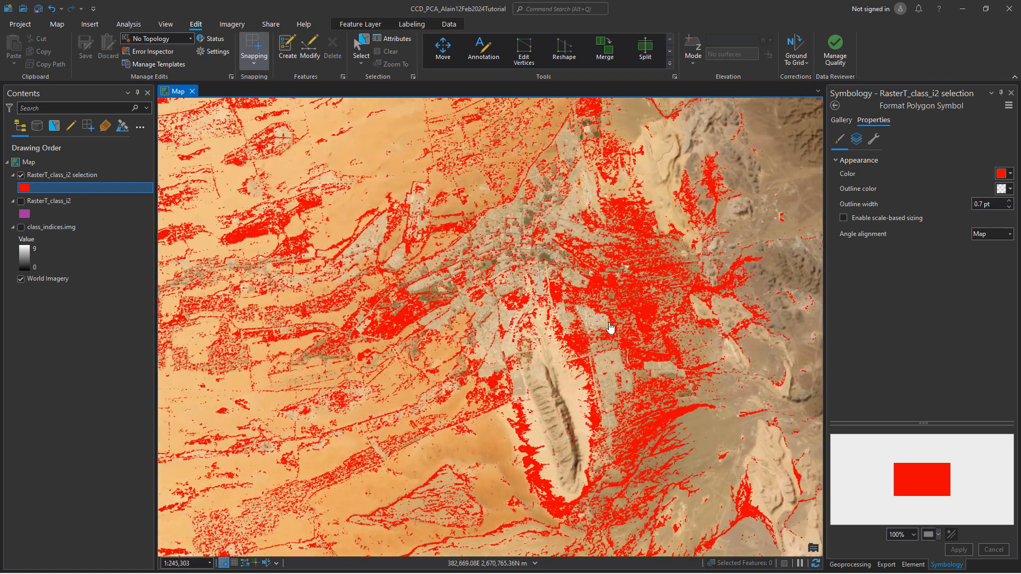
pyautogui.scroll(3, 610, 328)
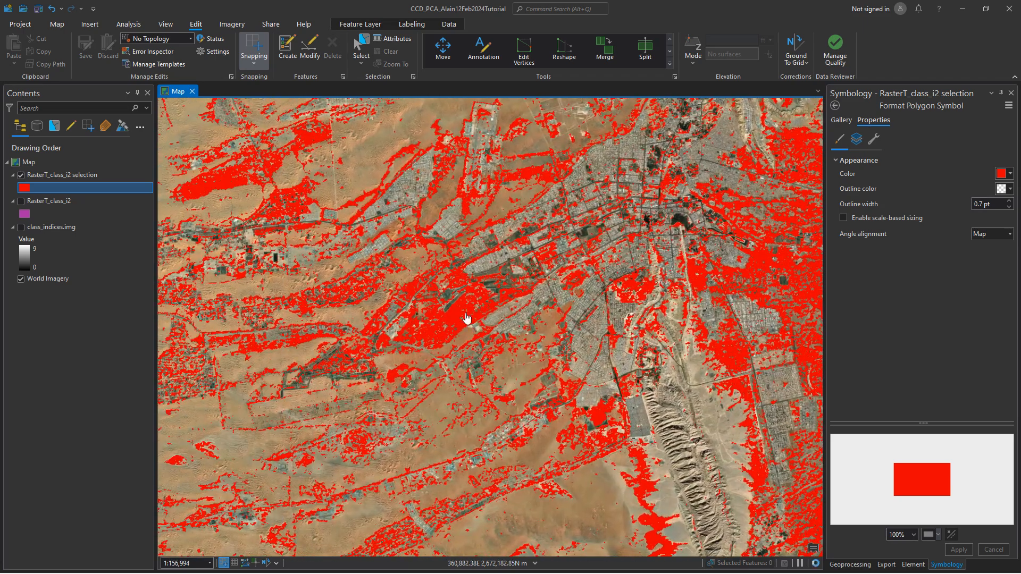
pyautogui.moveTo(466, 315); pyautogui.dragTo(411, 326)
pyautogui.moveTo(641, 272); pyautogui.dragTo(466, 339)
pyautogui.moveTo(351, 320); pyautogui.dragTo(568, 277)
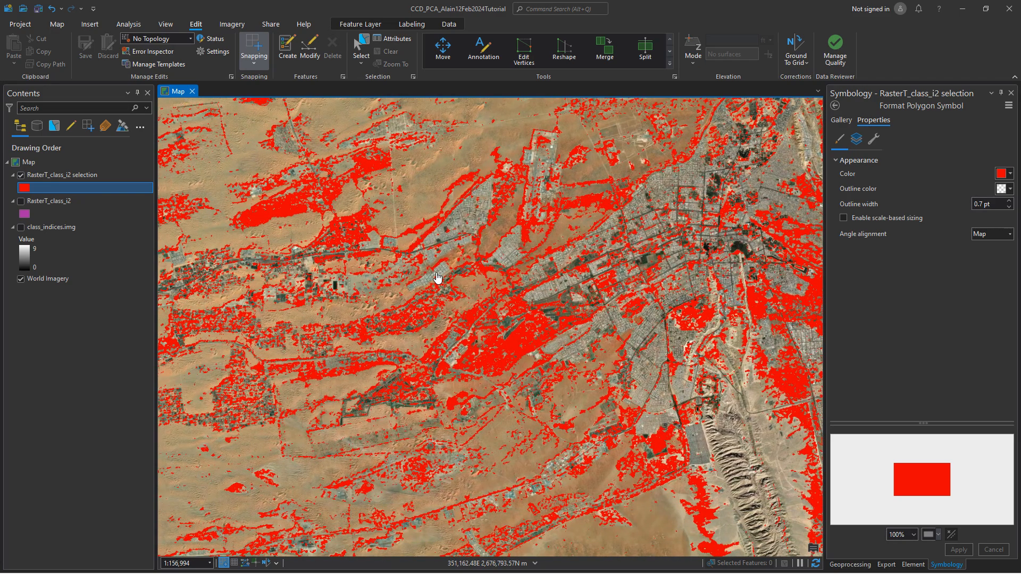
pyautogui.scroll(-4, 520, 326)
pyautogui.scroll(2, 593, 321)
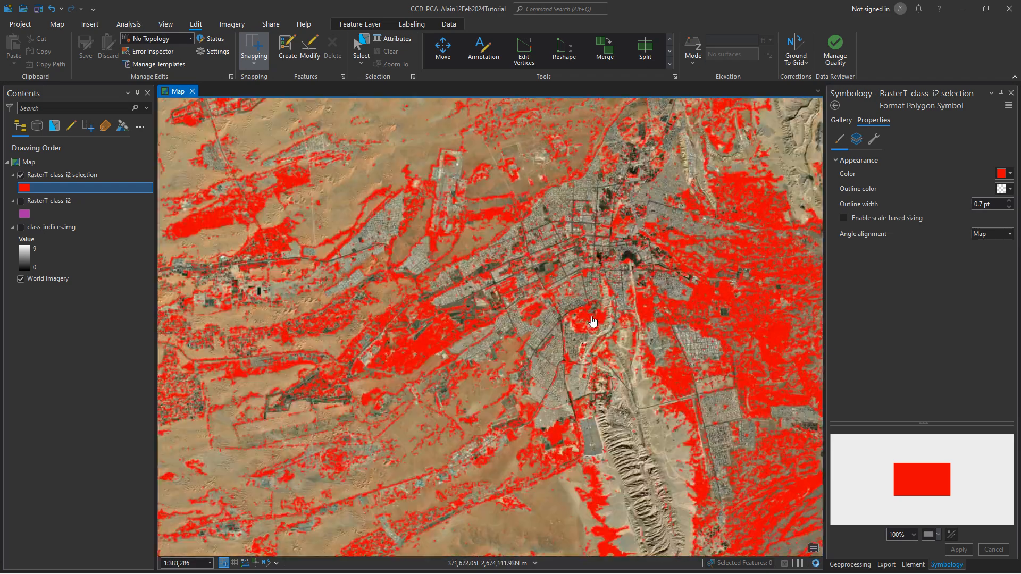
pyautogui.scroll(2, 593, 322)
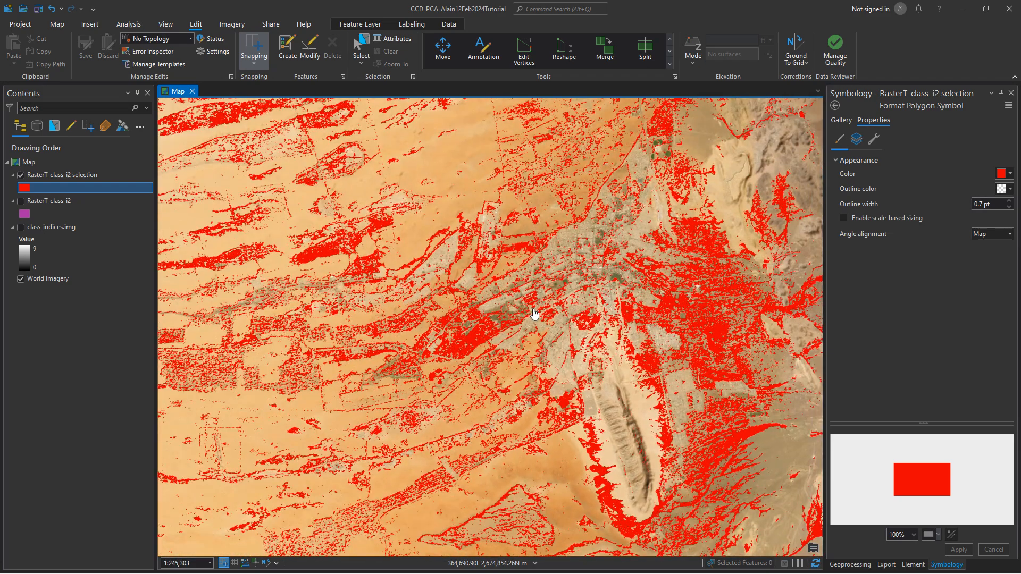
pyautogui.moveTo(575, 291); pyautogui.dragTo(546, 333)
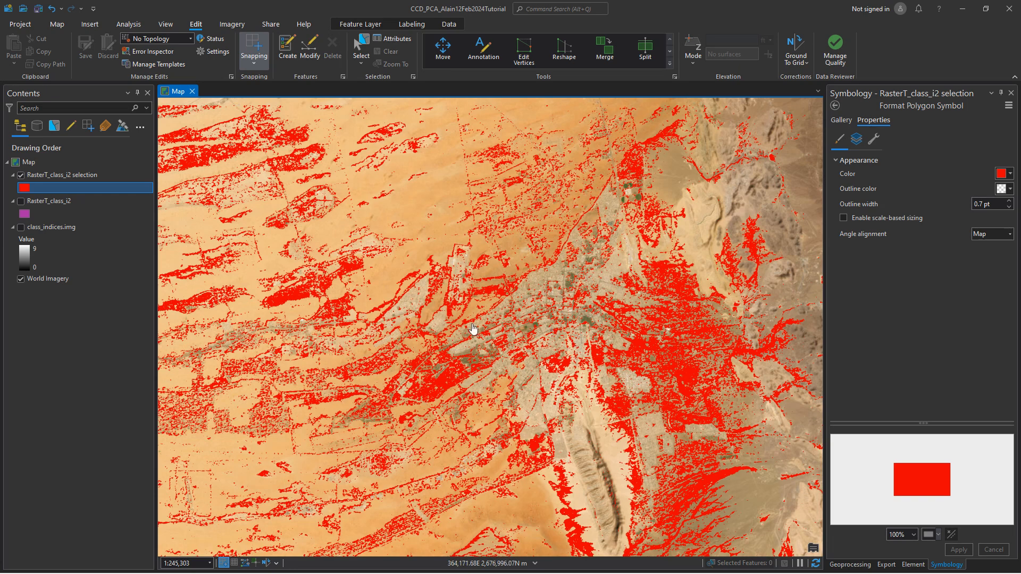
pyautogui.moveTo(419, 350); pyautogui.dragTo(620, 271)
pyautogui.moveTo(596, 362); pyautogui.dragTo(398, 332)
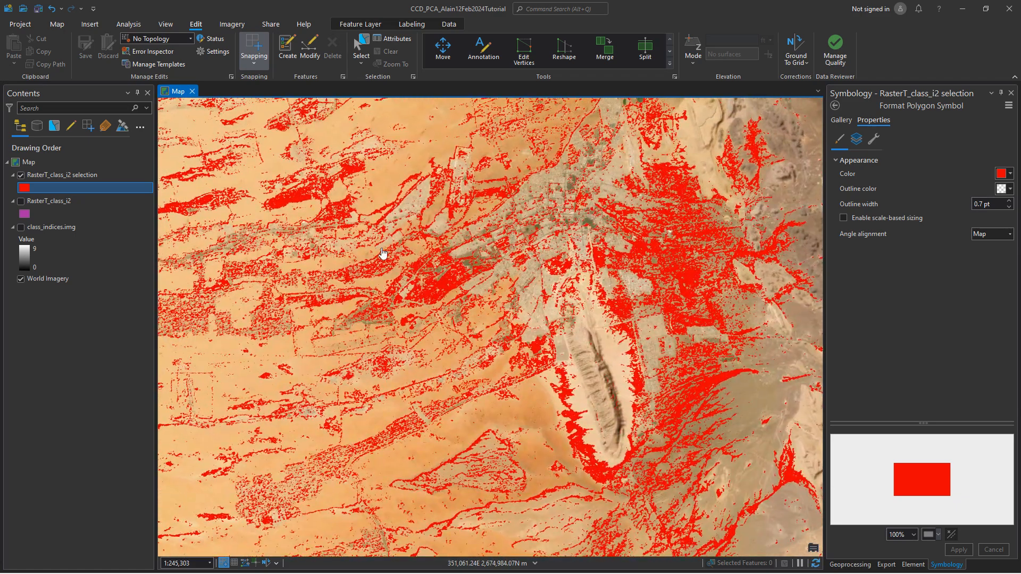
pyautogui.moveTo(479, 253); pyautogui.dragTo(514, 289)
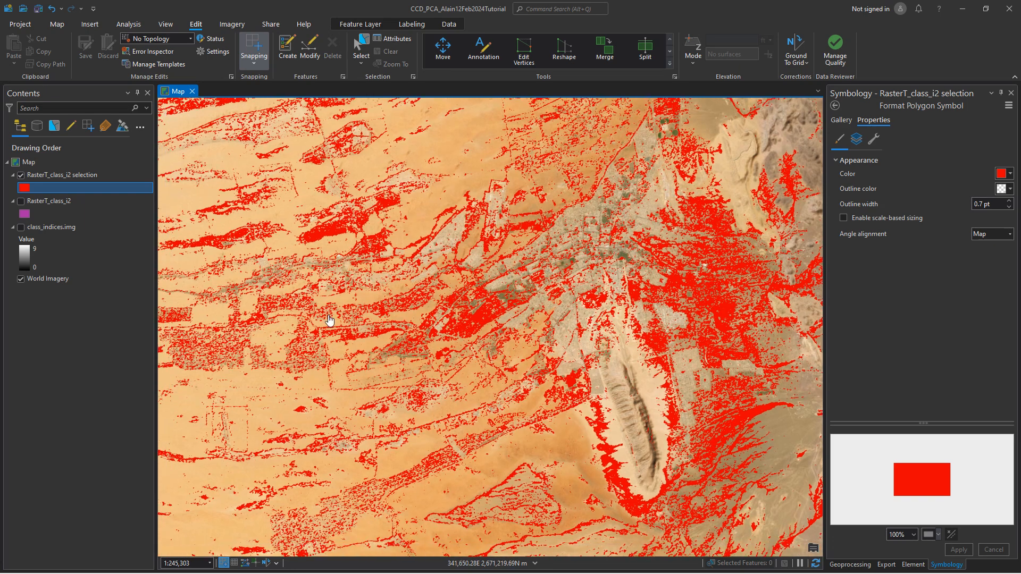
# Save the project.
pyautogui.click(38, 8)
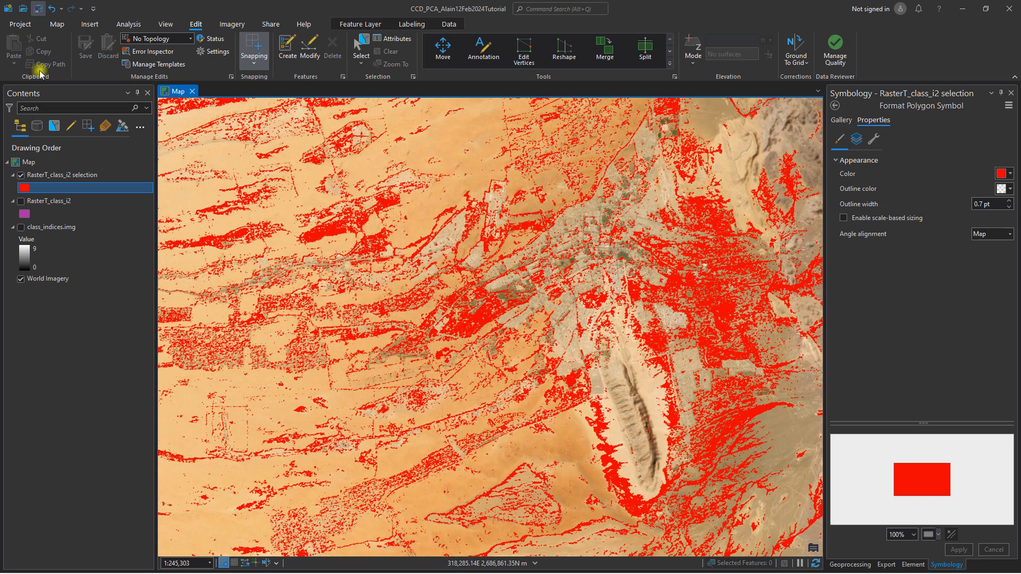